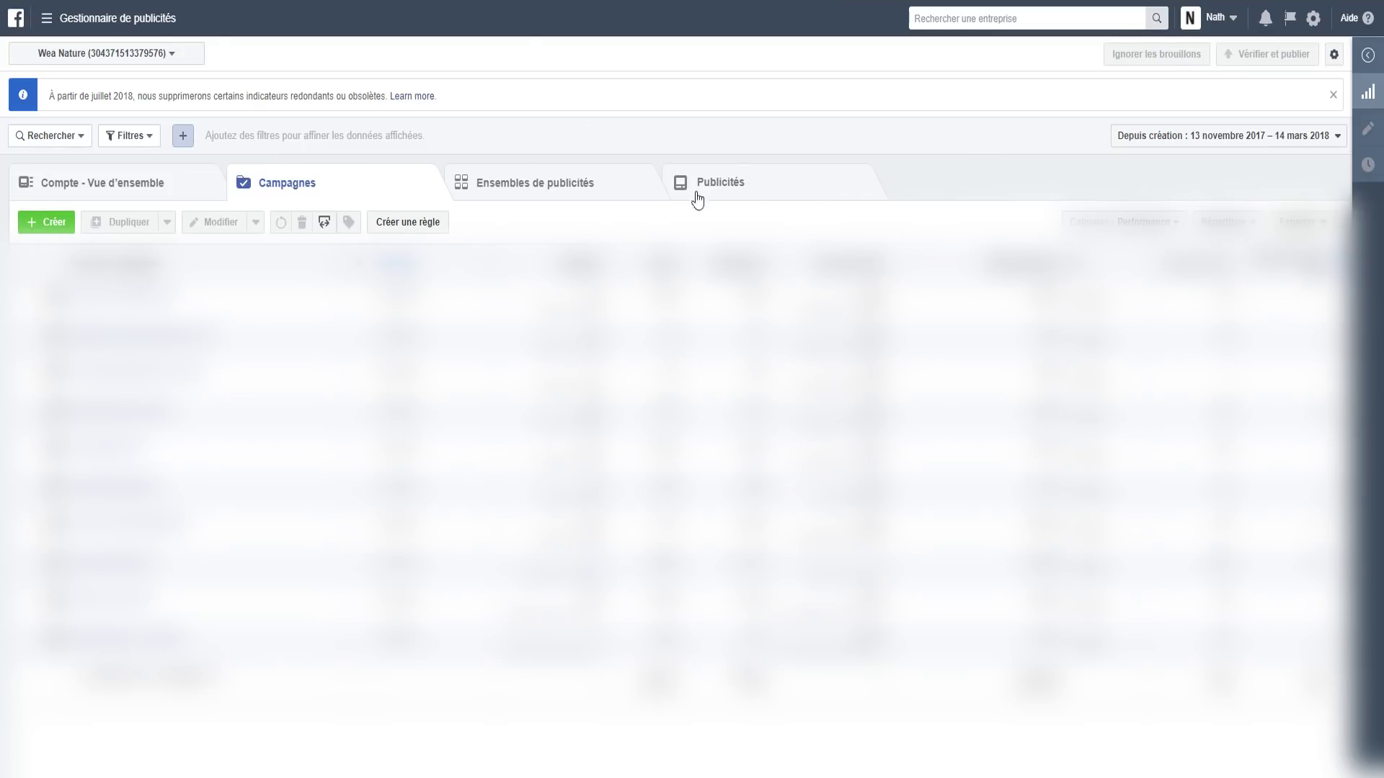
Start creating a new campaign and name it "Jeu concours Mars 2018".
click(72, 21)
click(119, 21)
click(55, 222)
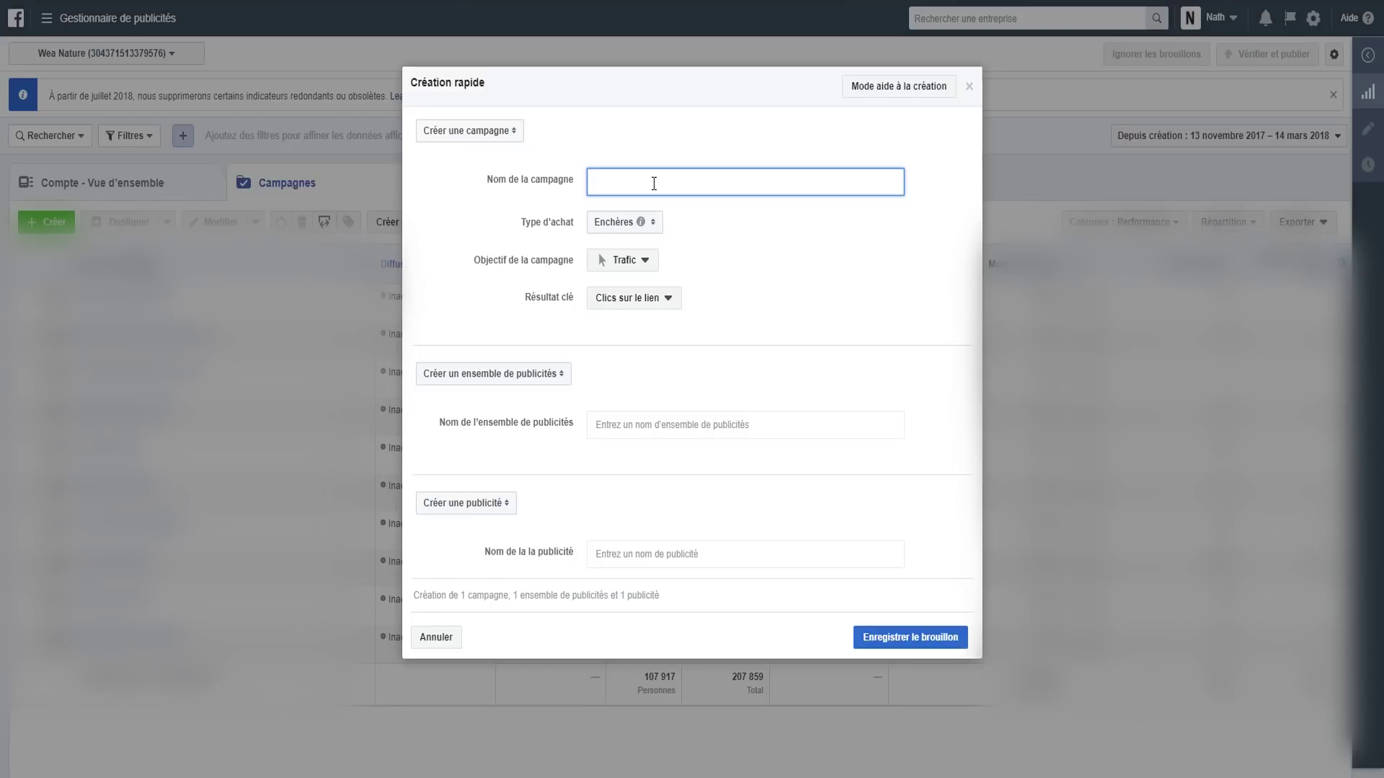
text(Jeu concours Mars 2018)
key(ctrl+shift+Left)
key(ctrl+shift+Left)
click(763, 206)
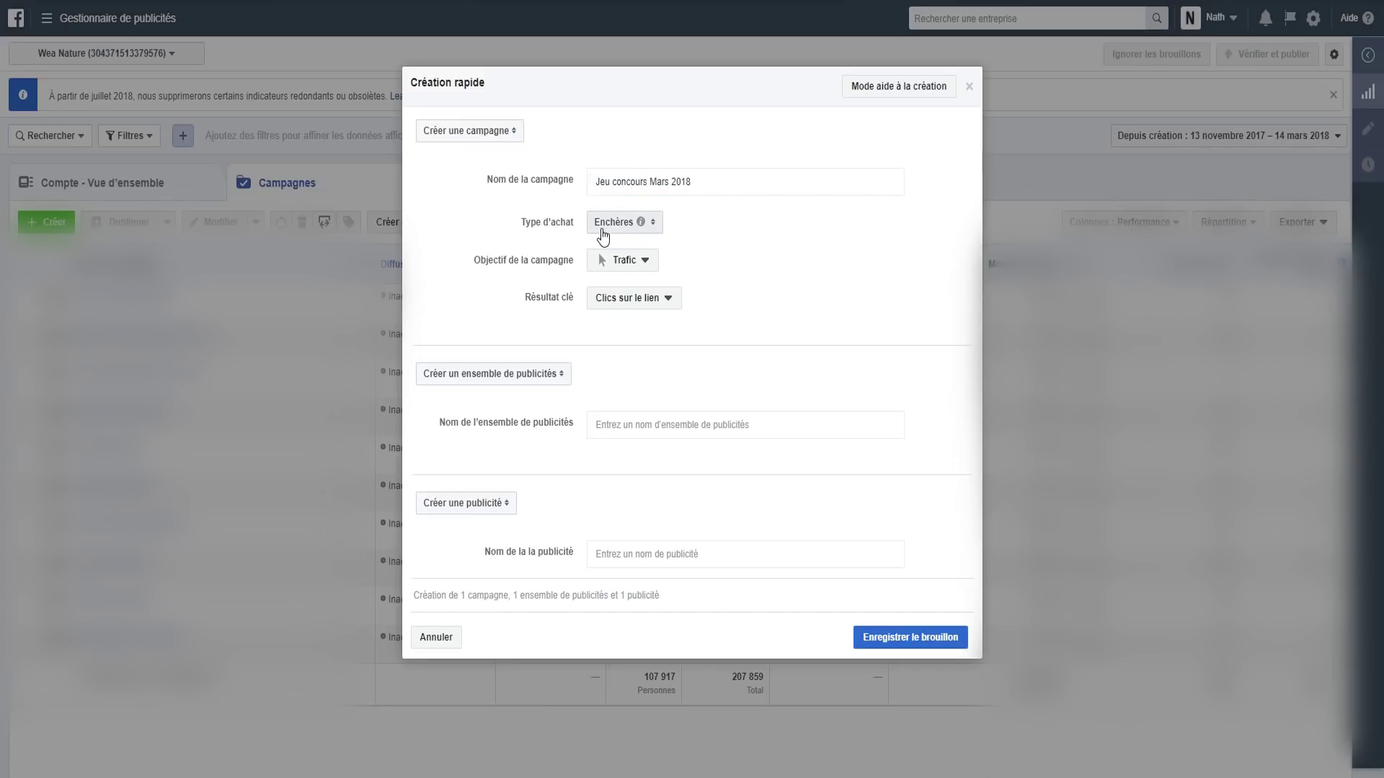
Keep the campaign's buying type as Enchères and set its objective to Interaction avec une publication.
click(625, 228)
mouse_move(625, 229)
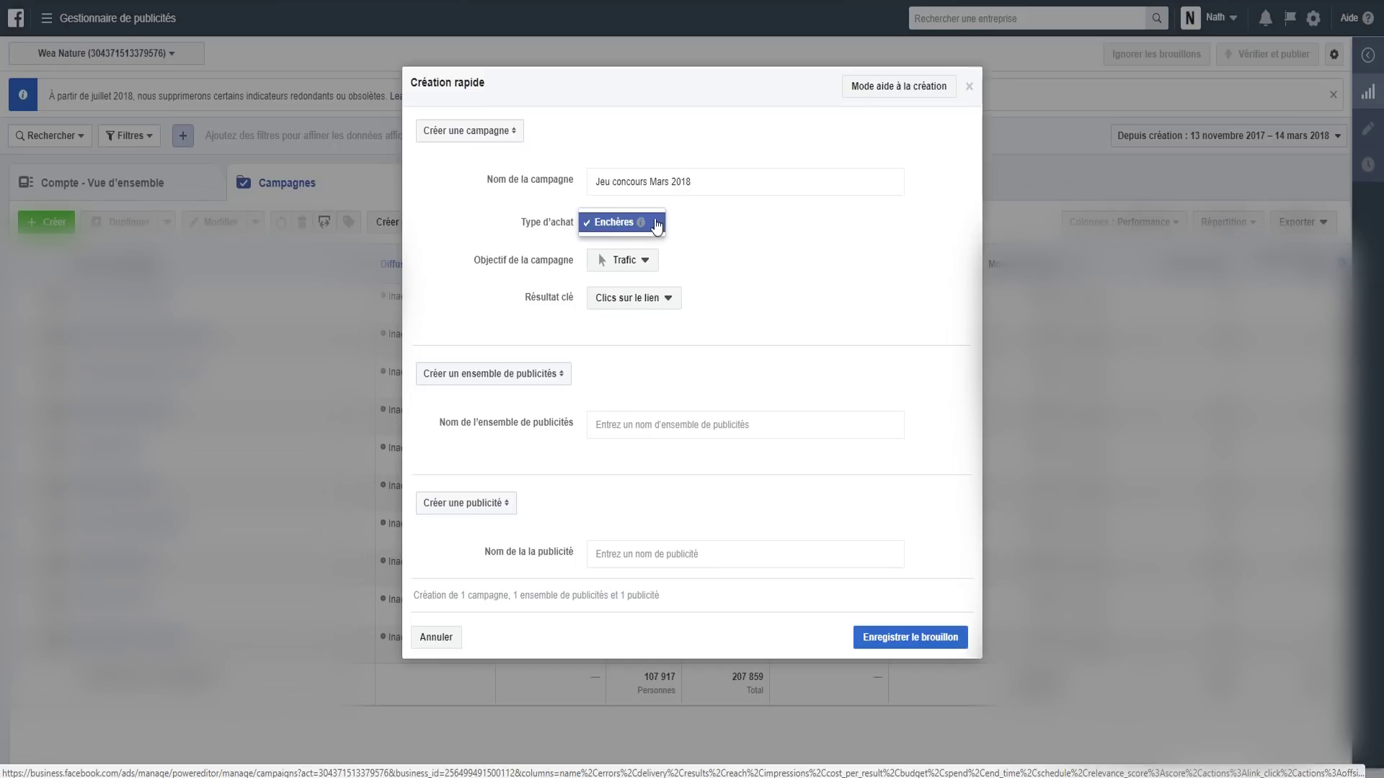
click(614, 229)
click(652, 225)
click(701, 247)
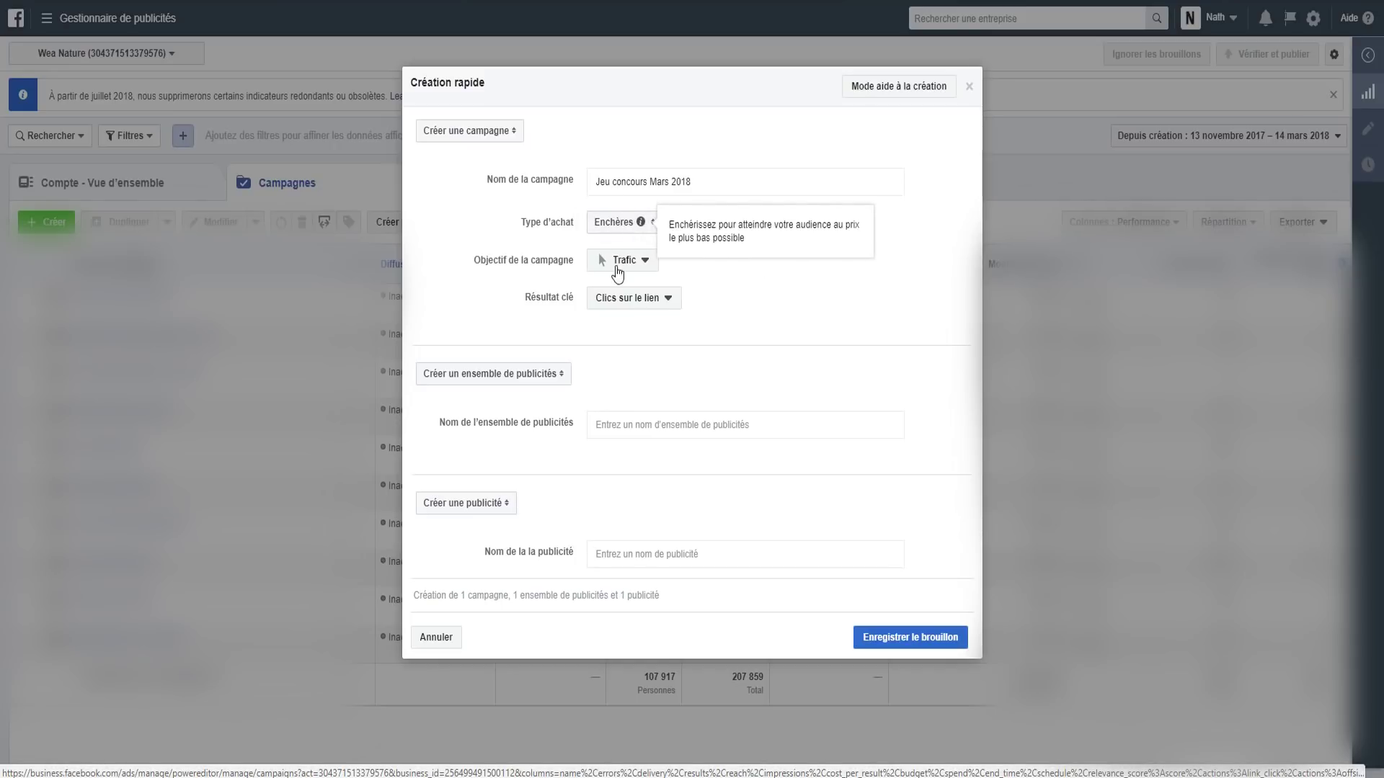
click(652, 262)
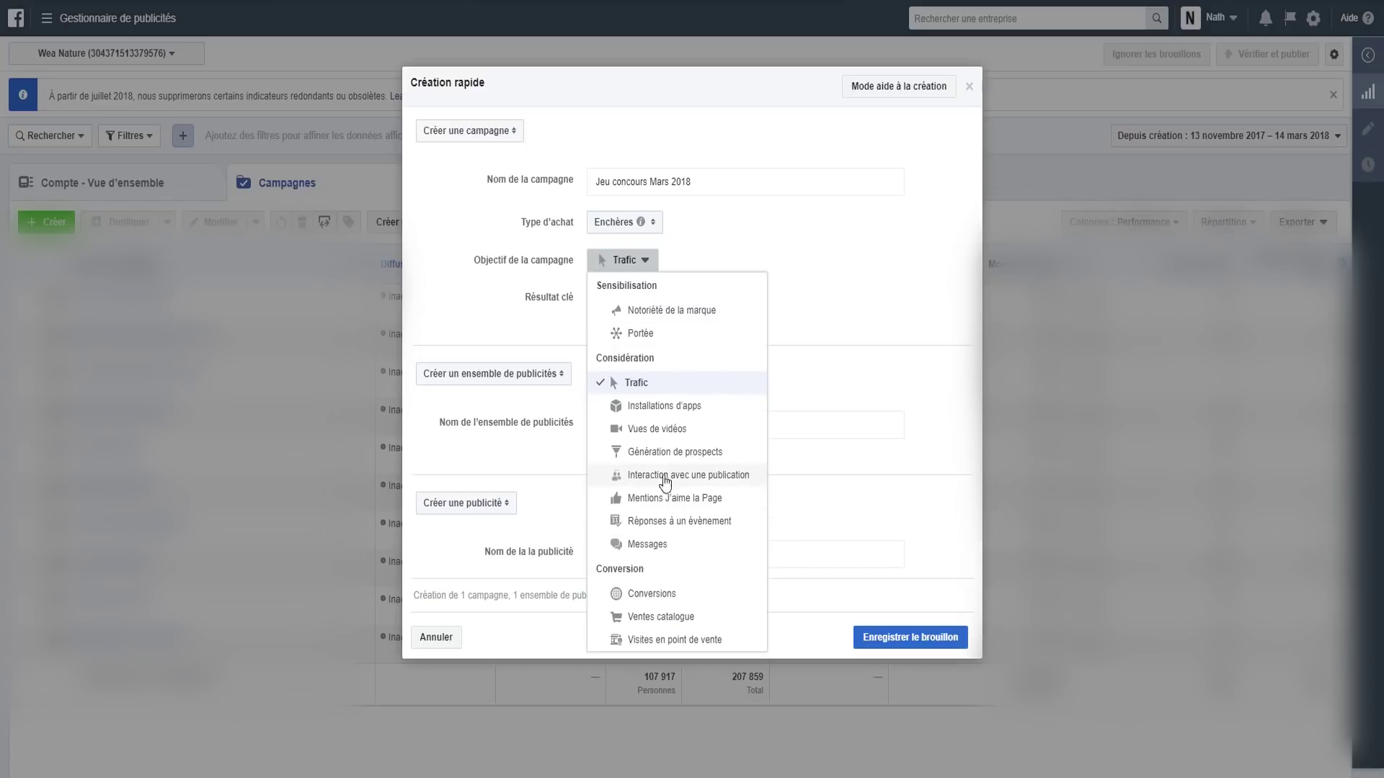
click(701, 476)
click(698, 273)
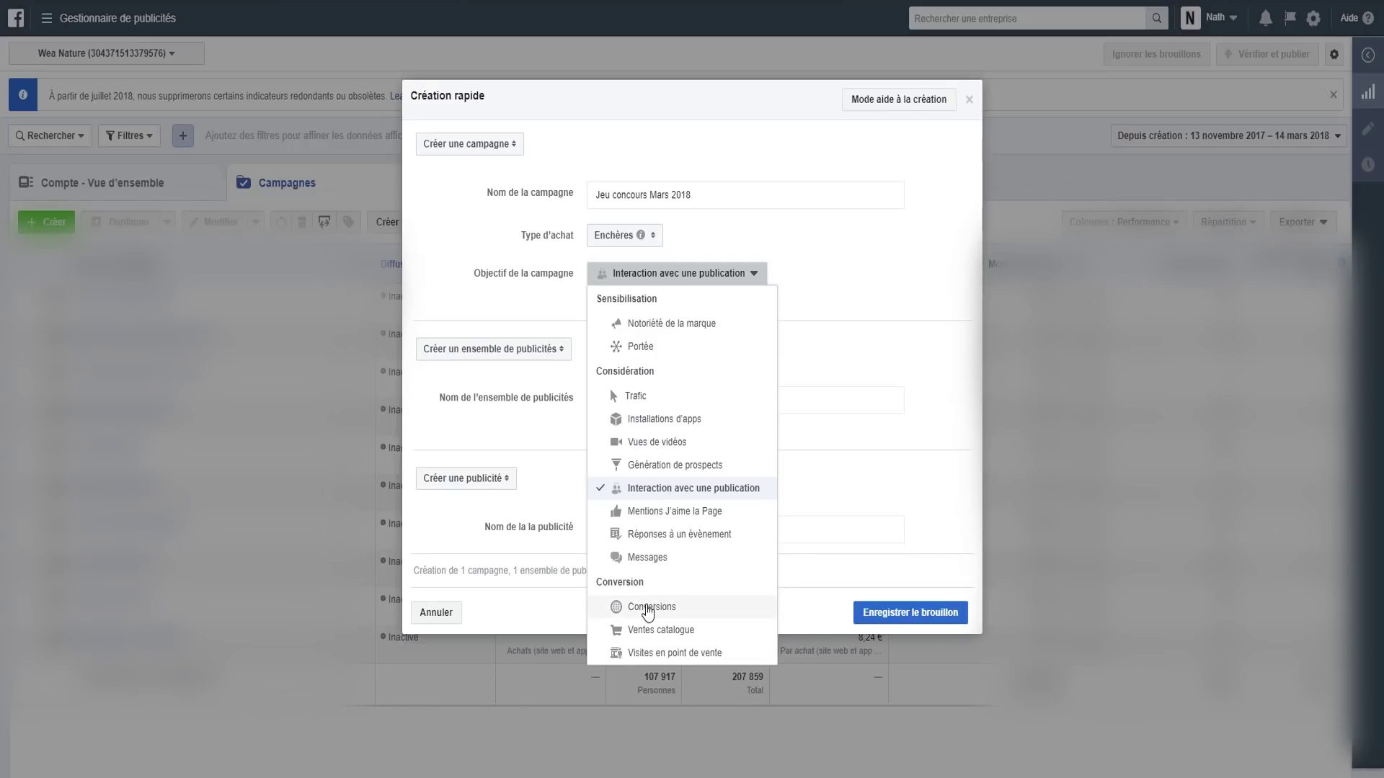
click(663, 491)
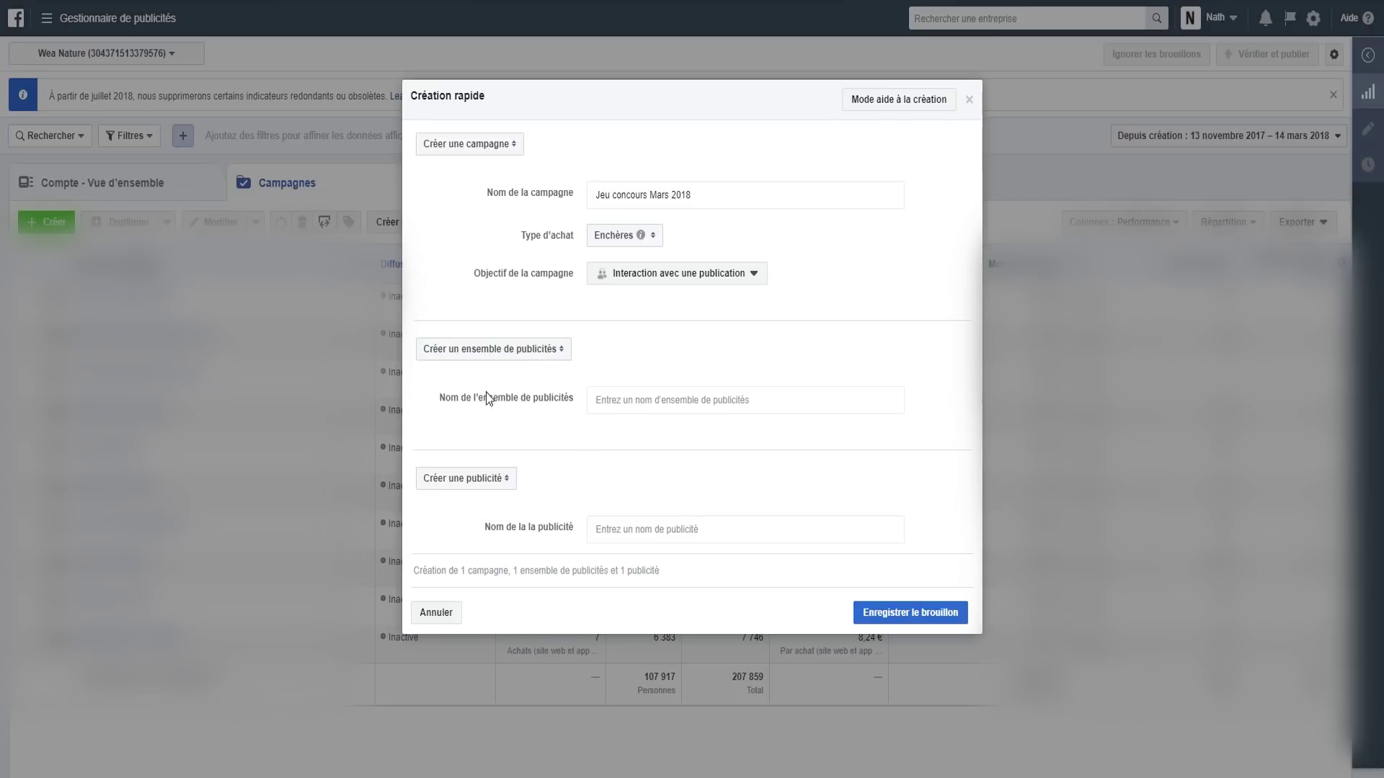
Save the campaign draft and open the untitled ad set of Jeu concours Mars 2018 for editing.
click(890, 614)
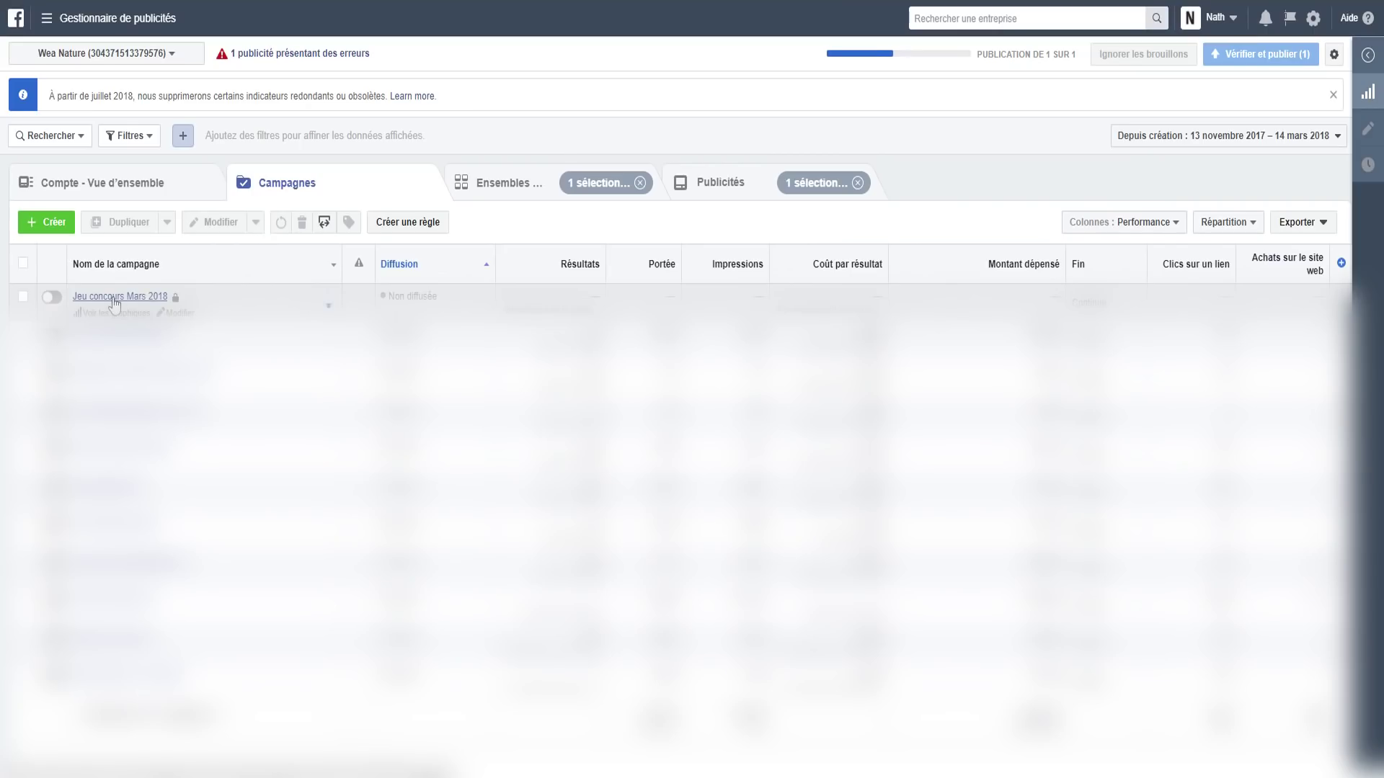
click(115, 297)
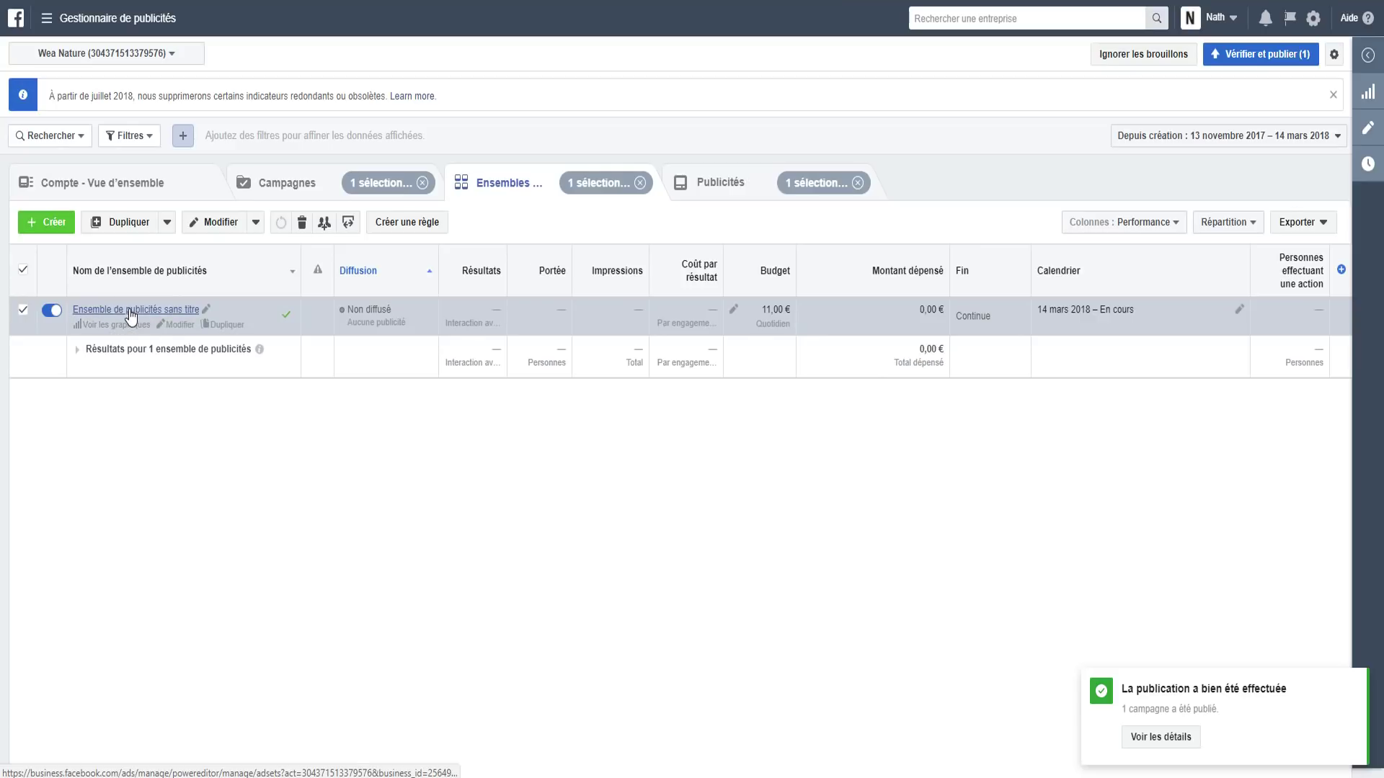
click(177, 325)
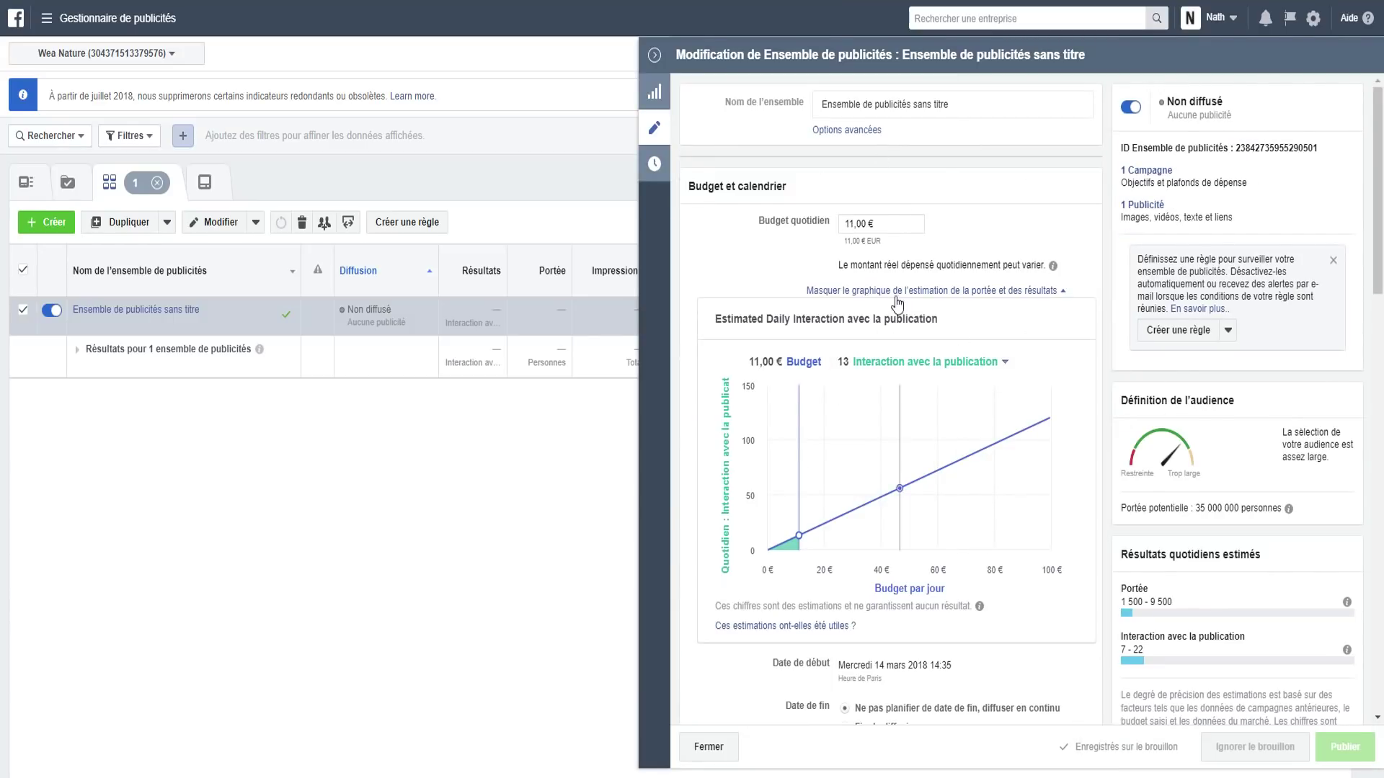
scroll(897, 306, down, 9)
scroll(951, 392, up, 9)
Clear the default name of the ad set.
triple_click(1004, 116)
click(966, 102)
drag(966, 102, 649, 95)
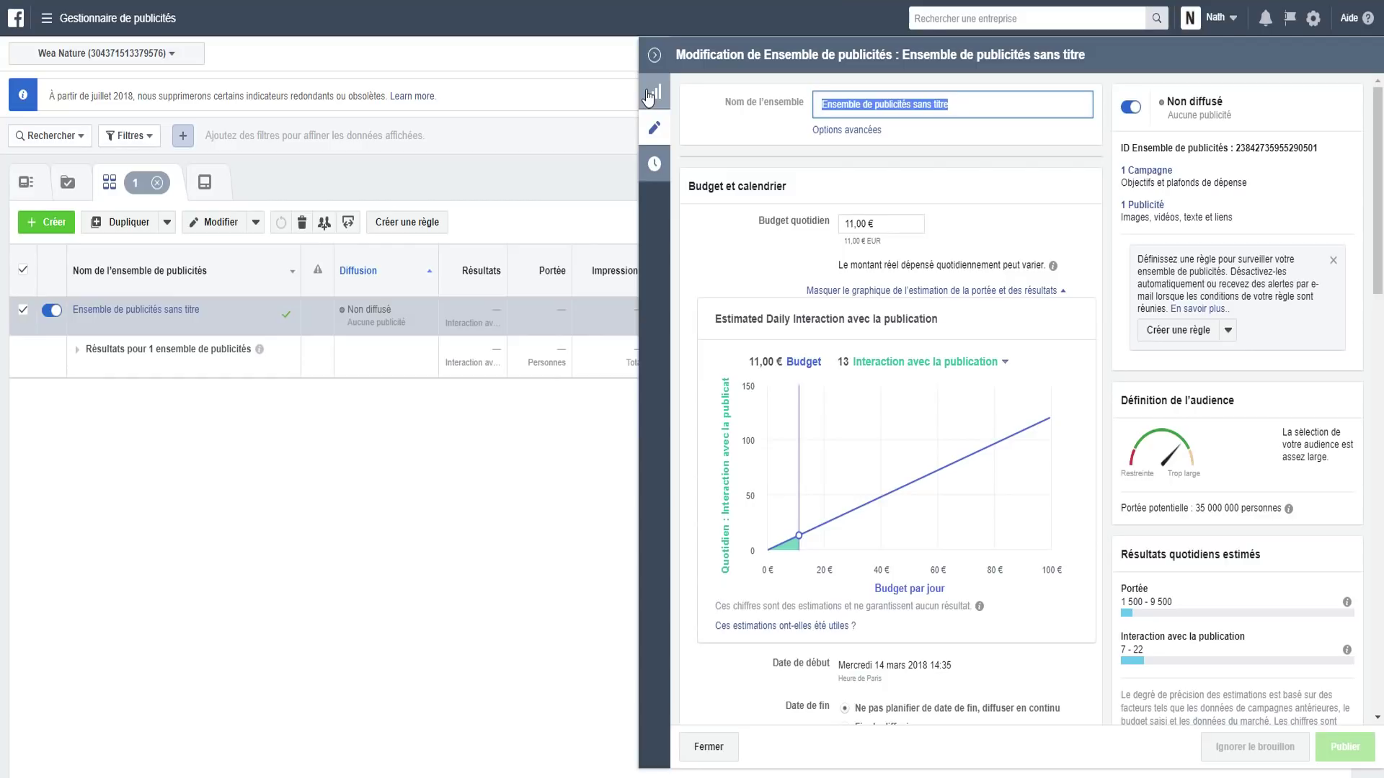
key(BackSpace)
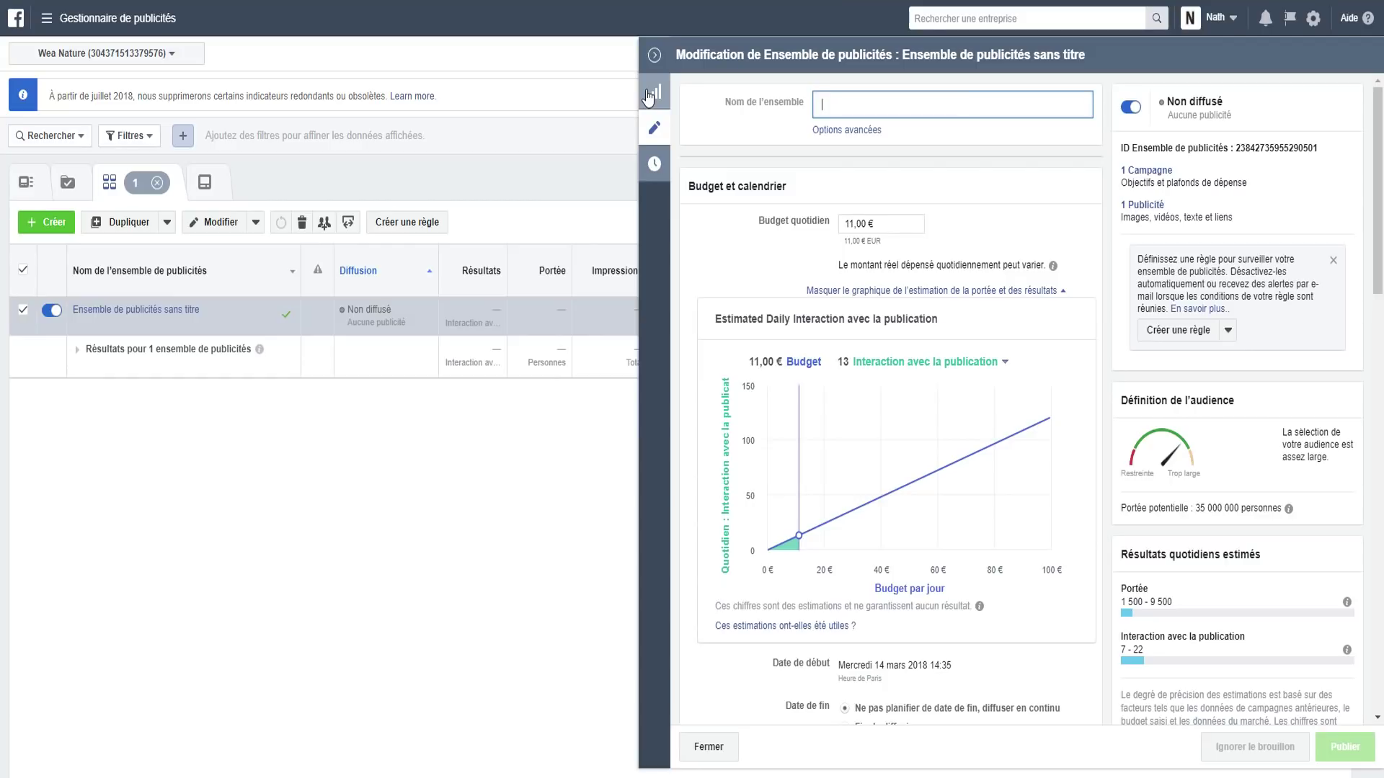
text(Jeu concou)
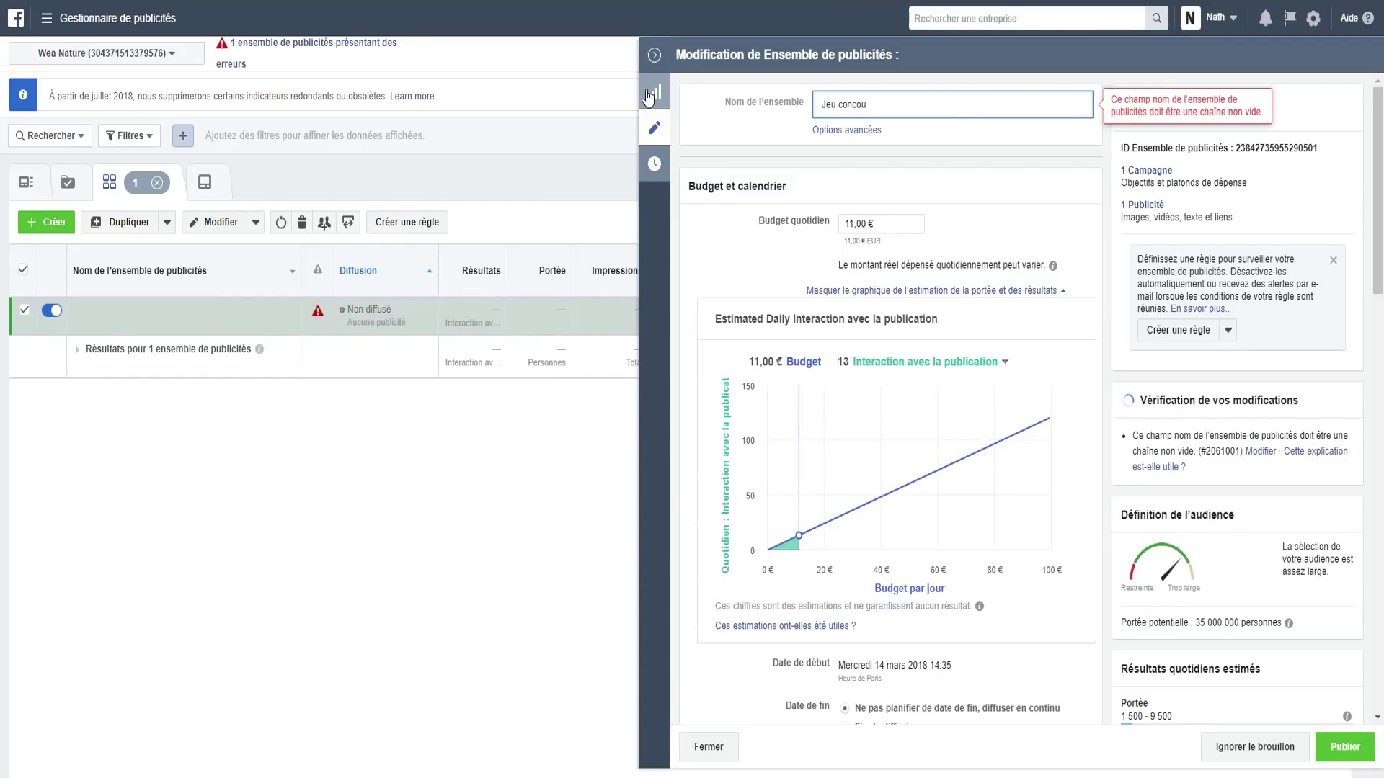
key(BackSpace)
key(BackSpace)
key(BackSpace)
key(BackSpace)
key(BackSpace)
key(BackSpace)
key(BackSpace)
key(BackSpace)
key(BackSpace)
key(BackSpace)
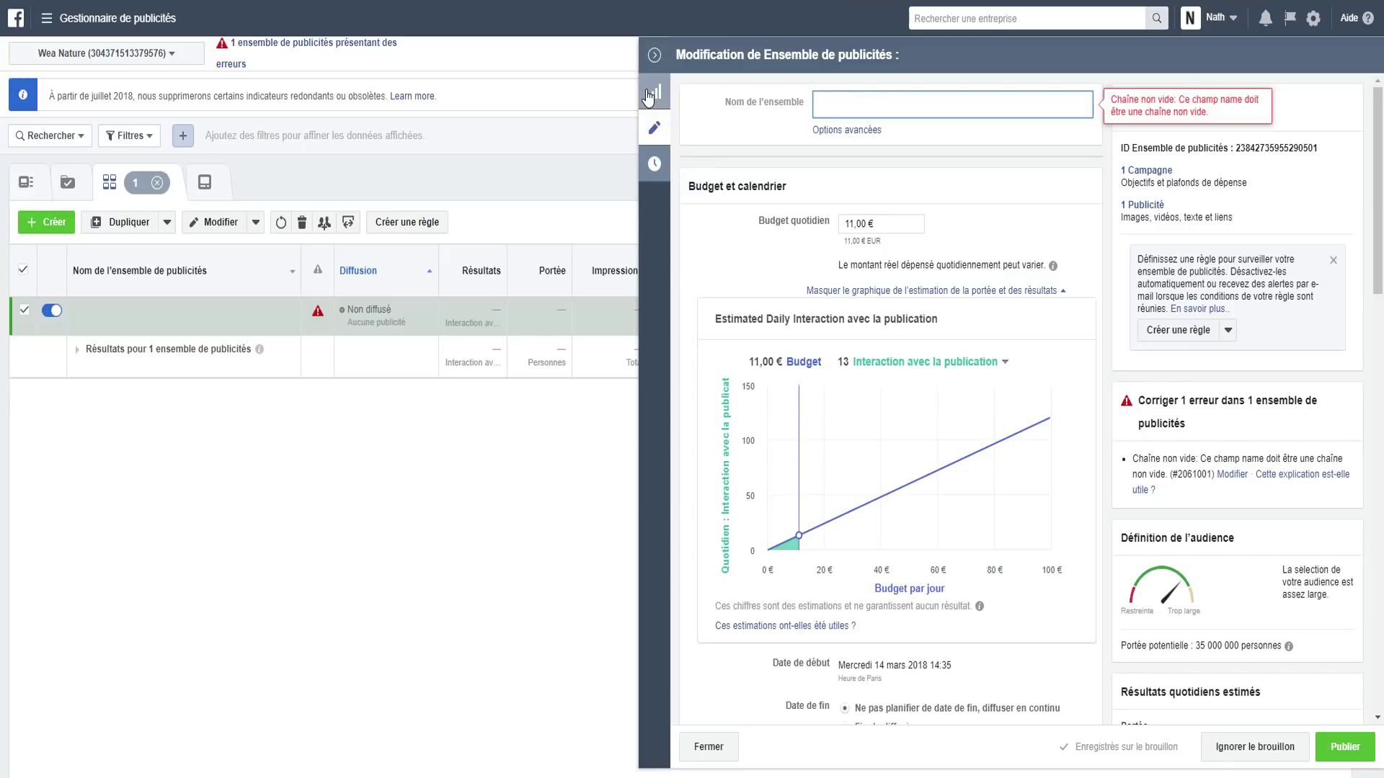
text(H)
key(BackSpace)
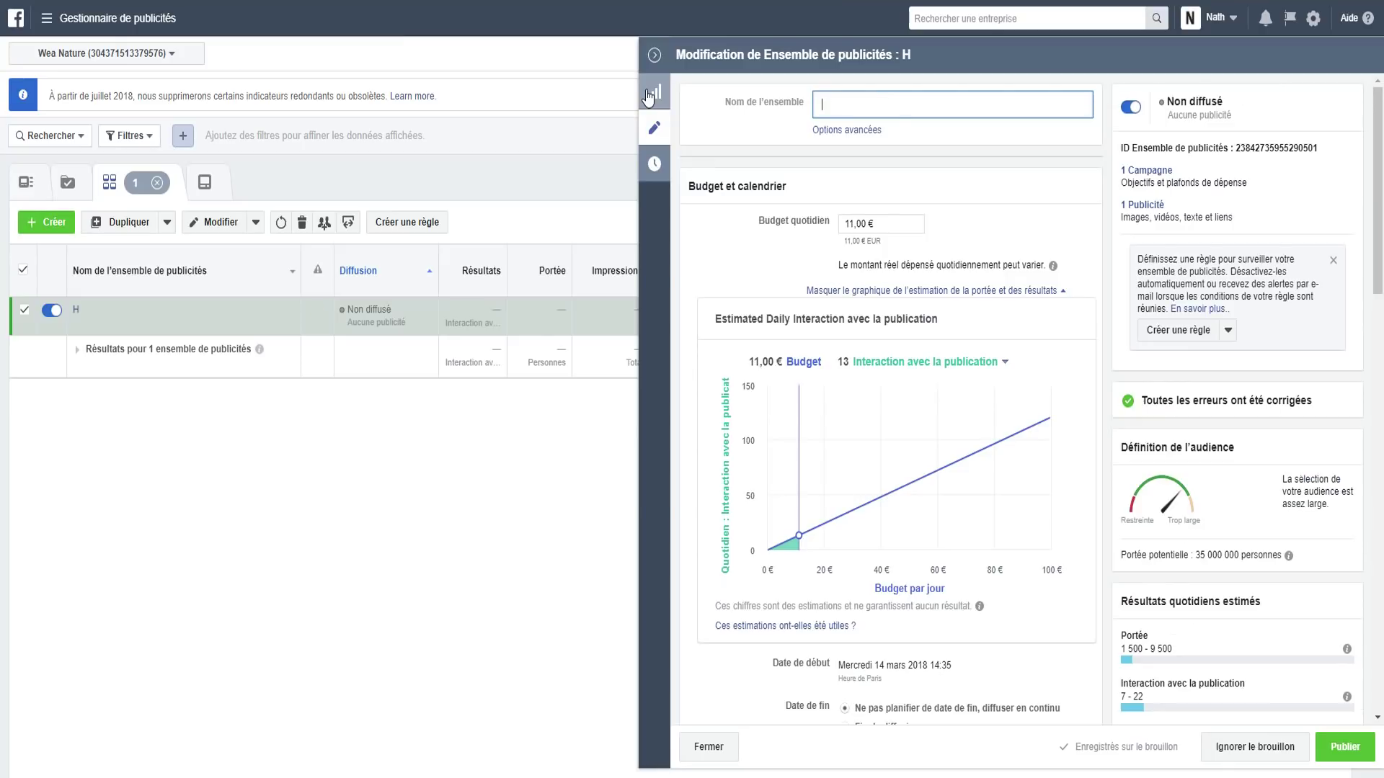
Name the ad set "FR - H - 20/60 - Randonnée".
text(FR - H)
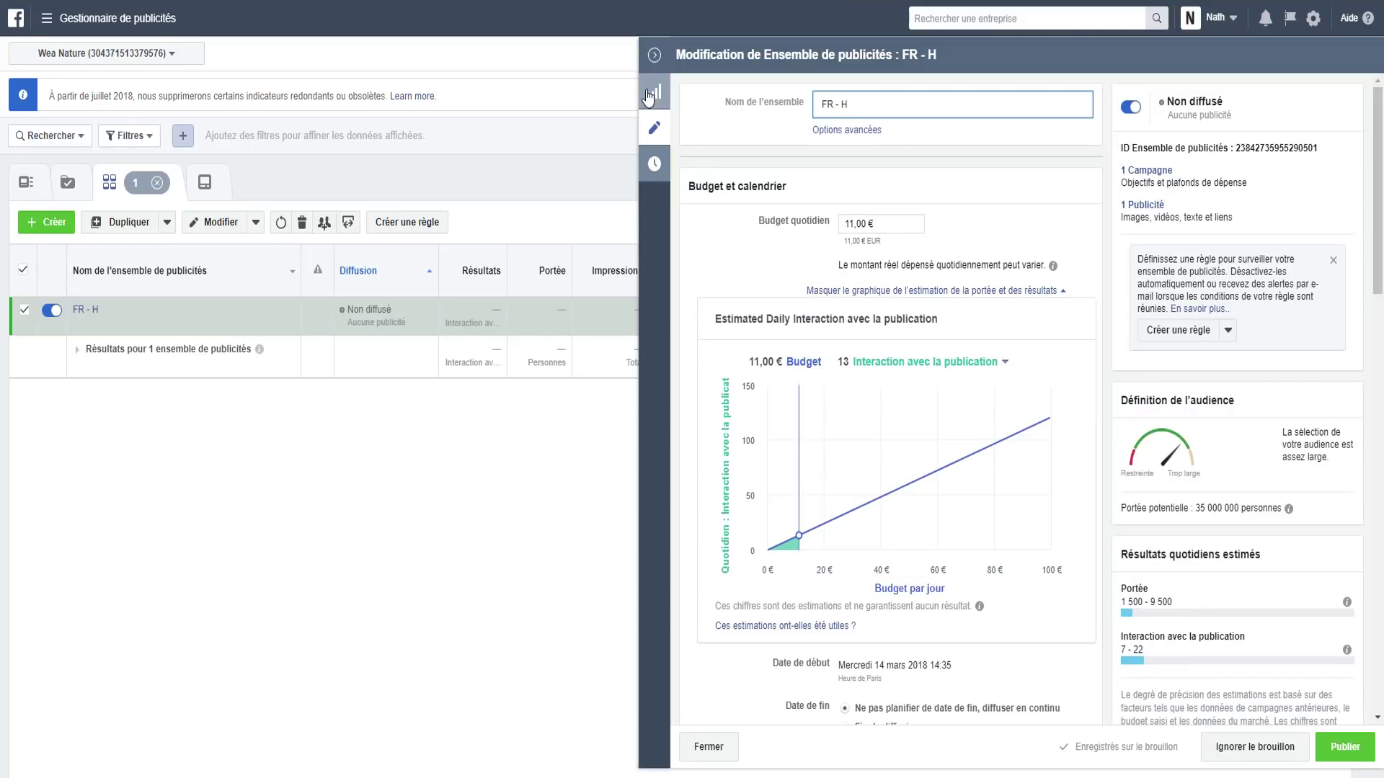
text(-F)
text( -)
text( -)
text(20/6)
text(0 -)
text(Rand)
text(onnée)
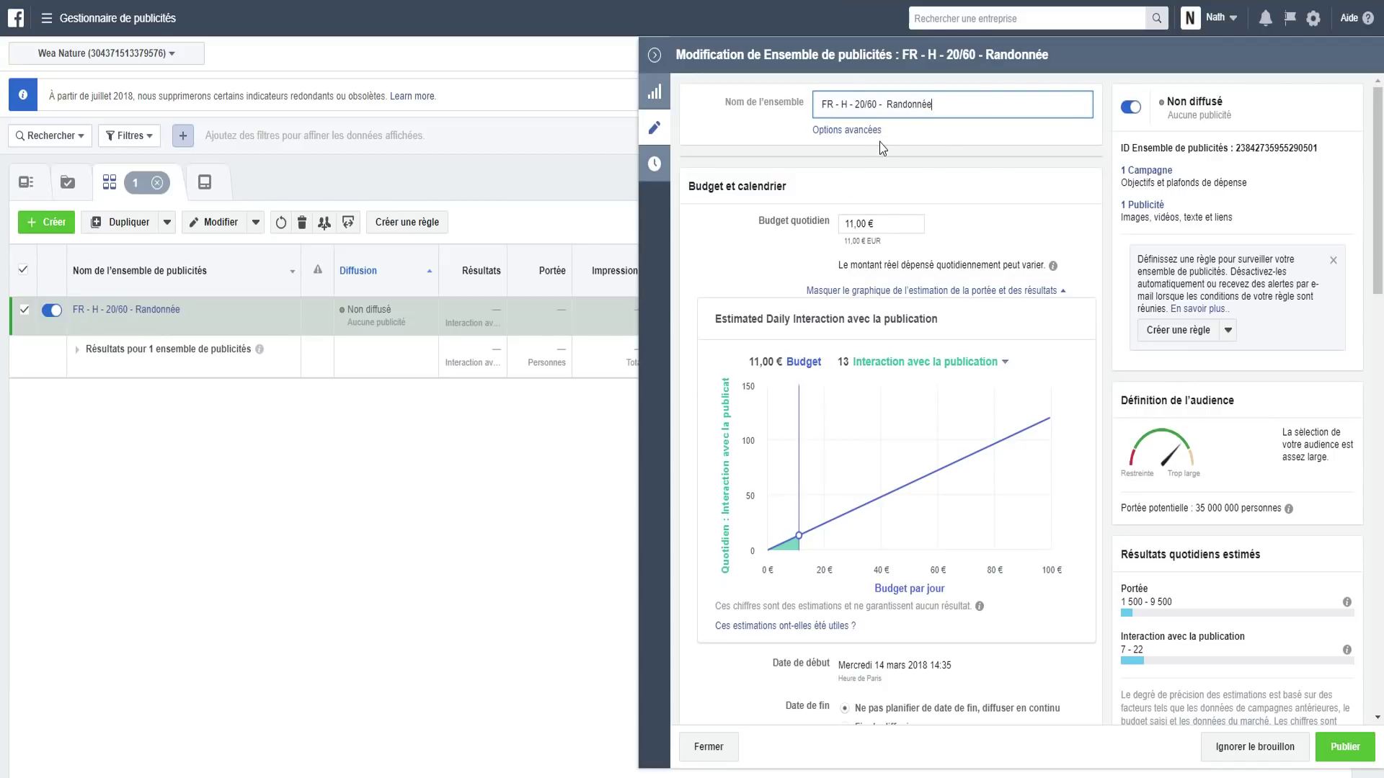
triple_click(945, 100)
click(947, 101)
Set the ad set's daily budget to 5 €.
click(887, 228)
text(5)
click(1029, 232)
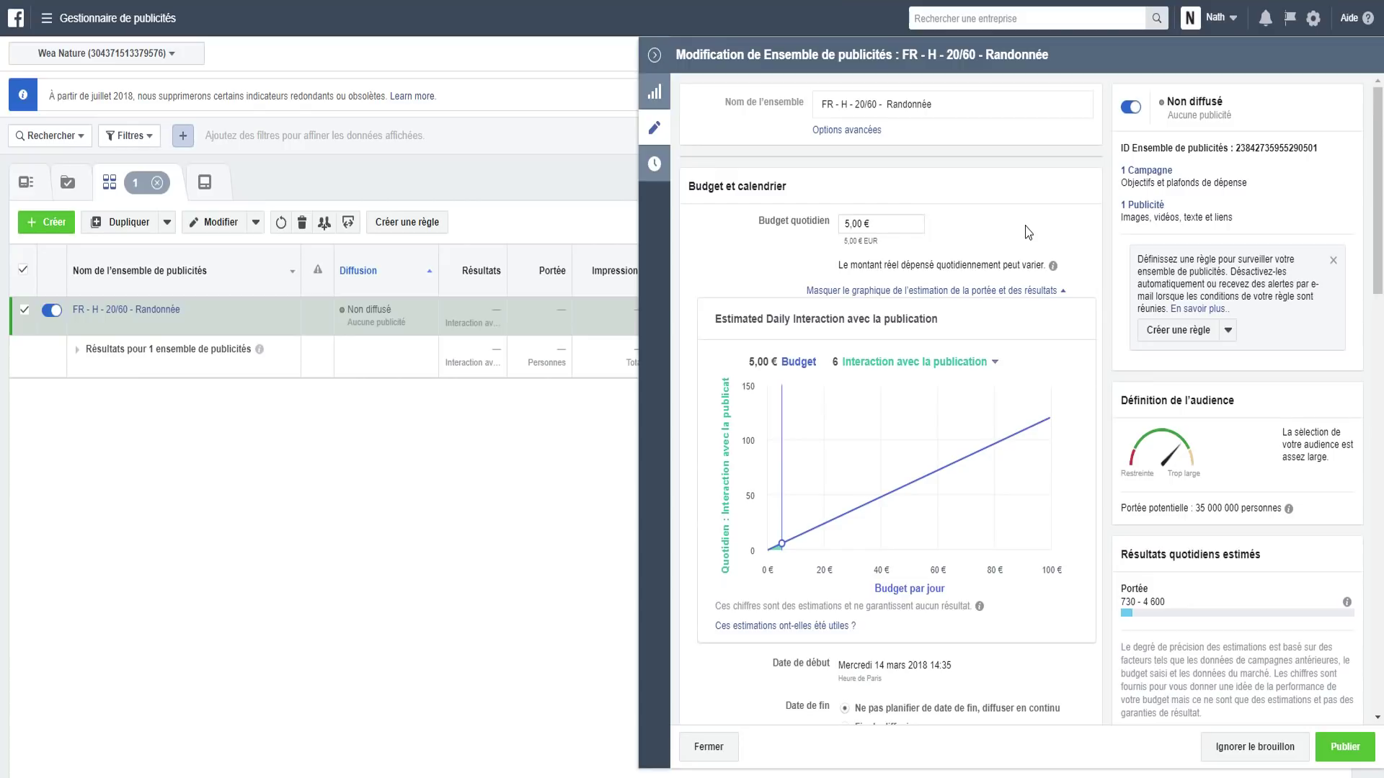
Examine the daily budget, the estimated daily interaction chart, and the start and end date settings.
triple_click(922, 224)
click(972, 229)
drag(884, 224, 800, 230)
click(1019, 238)
drag(873, 227, 768, 230)
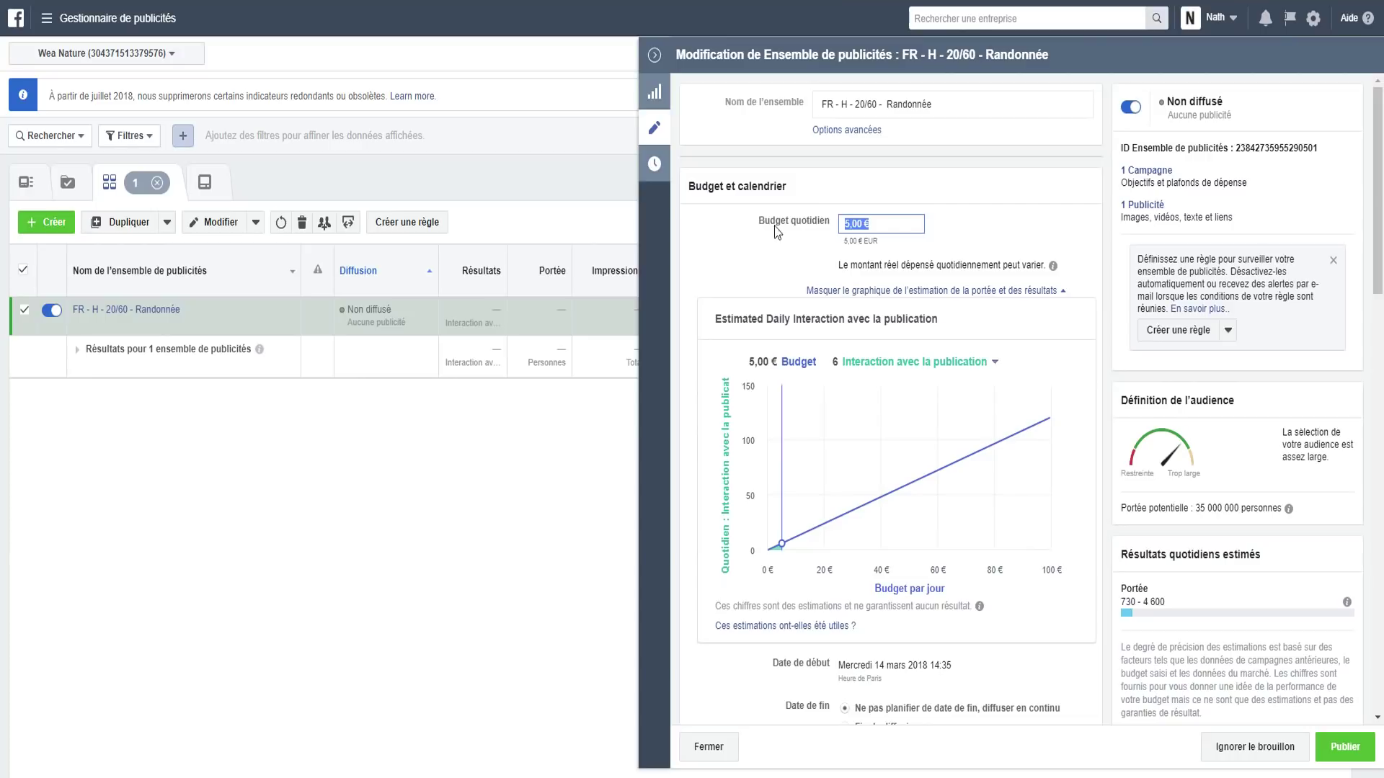
click(995, 227)
scroll(970, 220, down, 1)
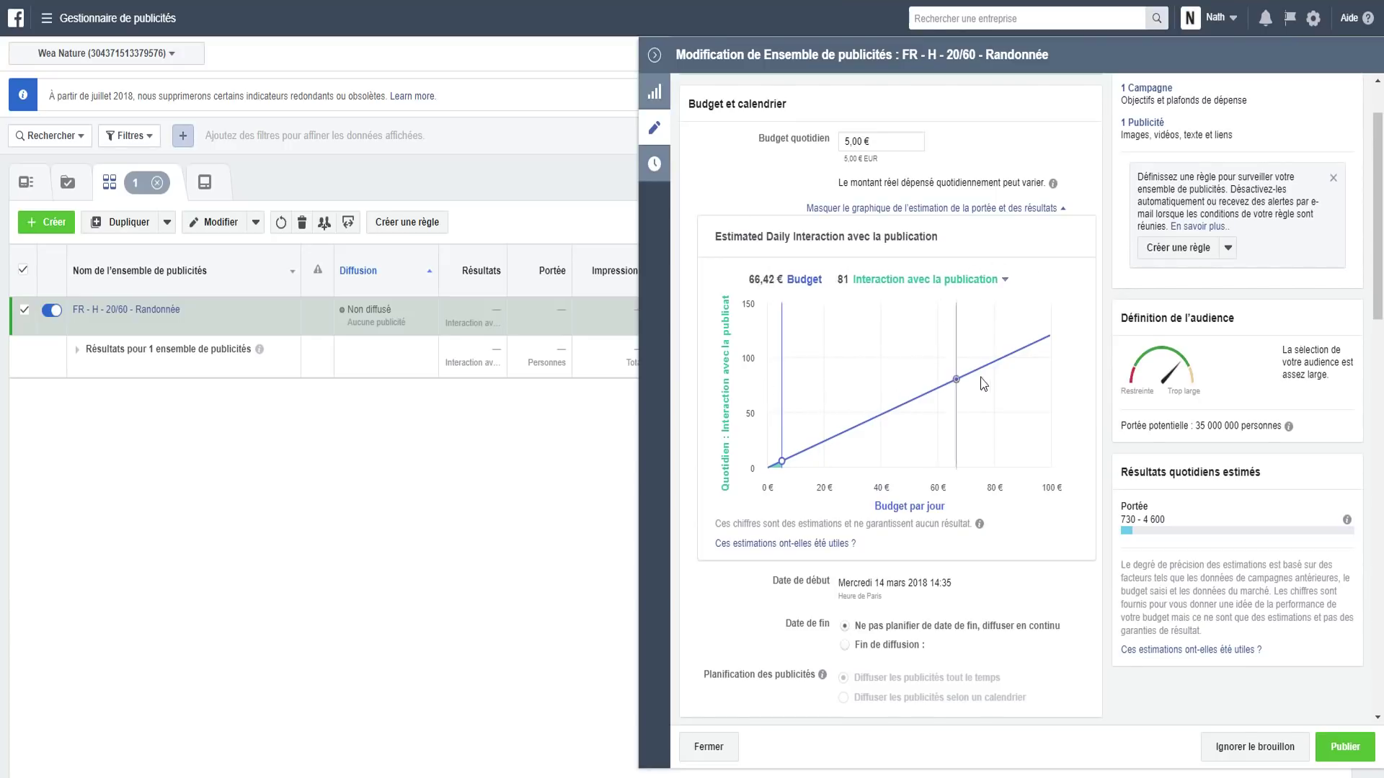
scroll(872, 408, up, 1)
scroll(874, 409, down, 3)
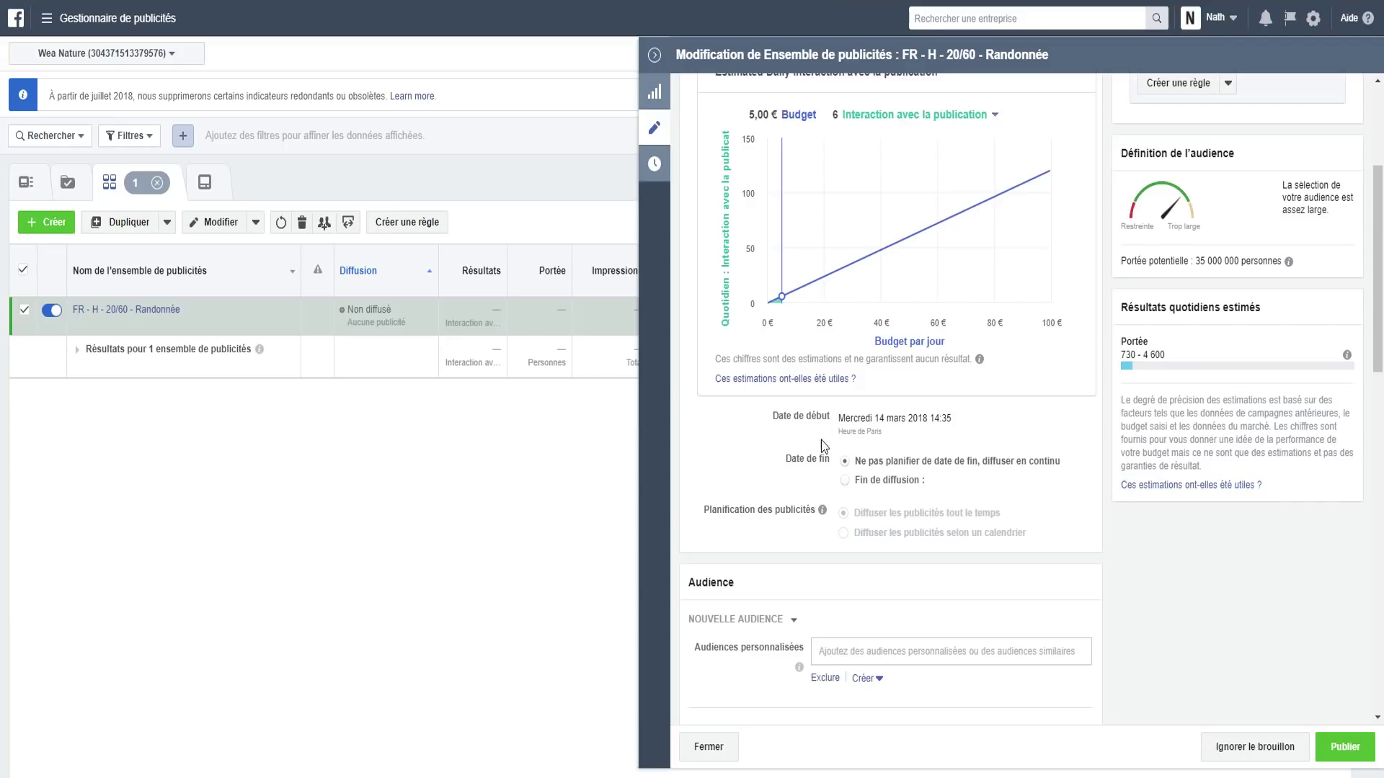
scroll(979, 450, down, 1)
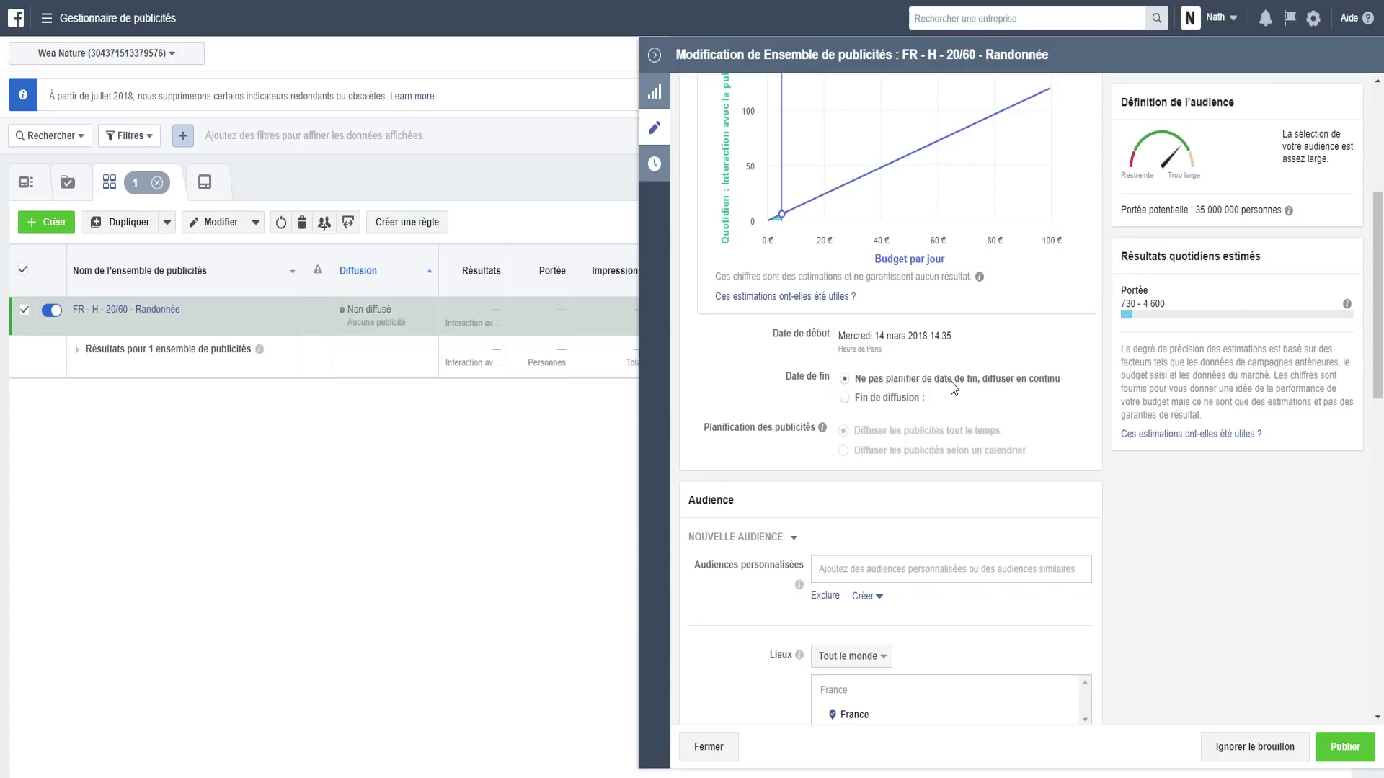
Restrict the audience's location targeting in France to Résidents.
scroll(709, 477, down, 3)
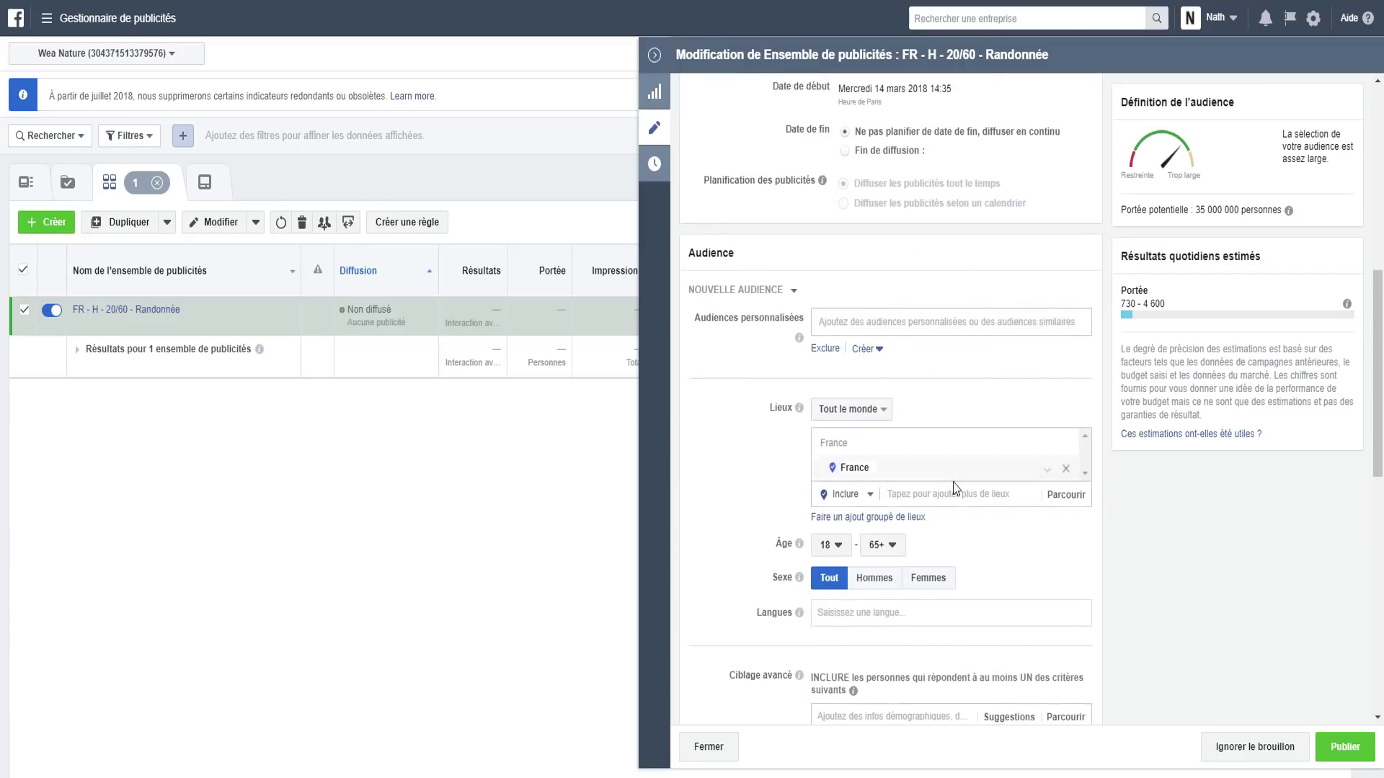
scroll(903, 374, down, 1)
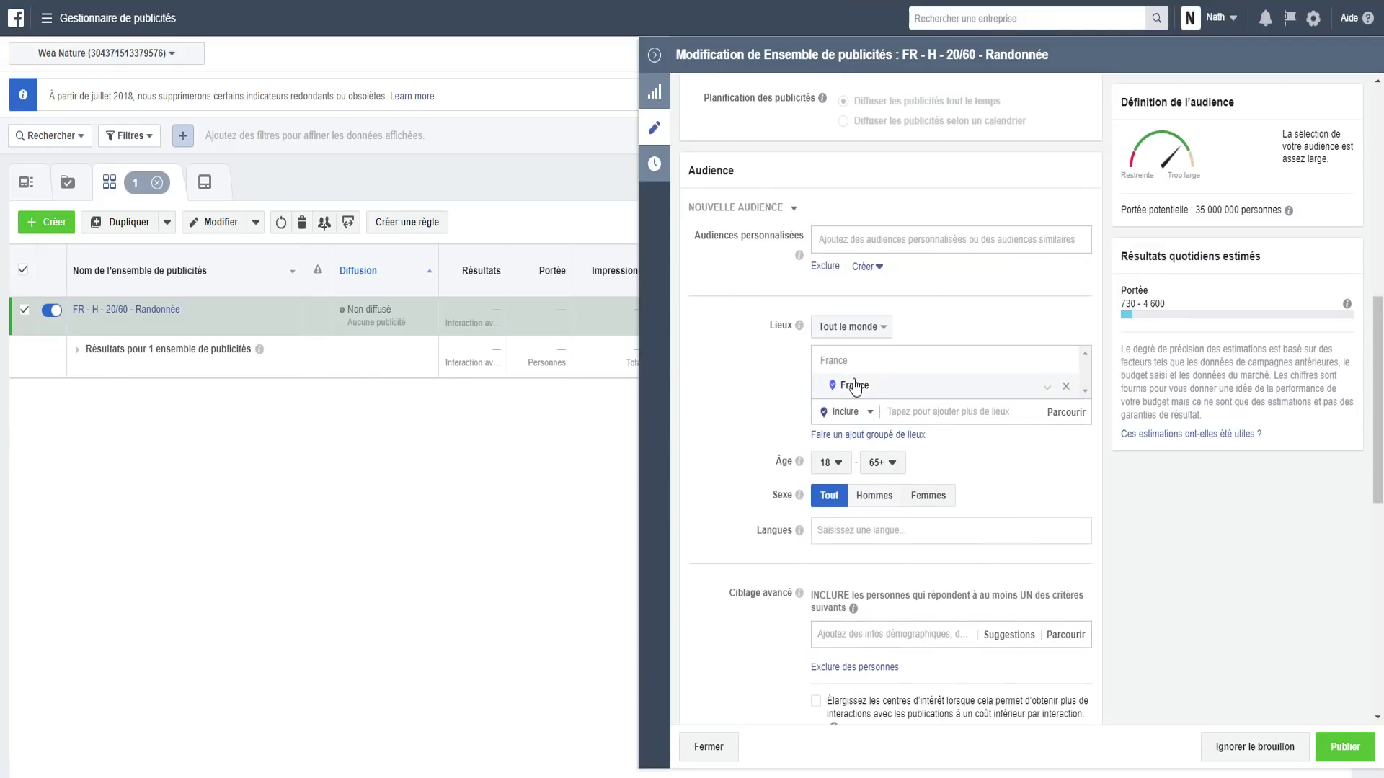
click(873, 327)
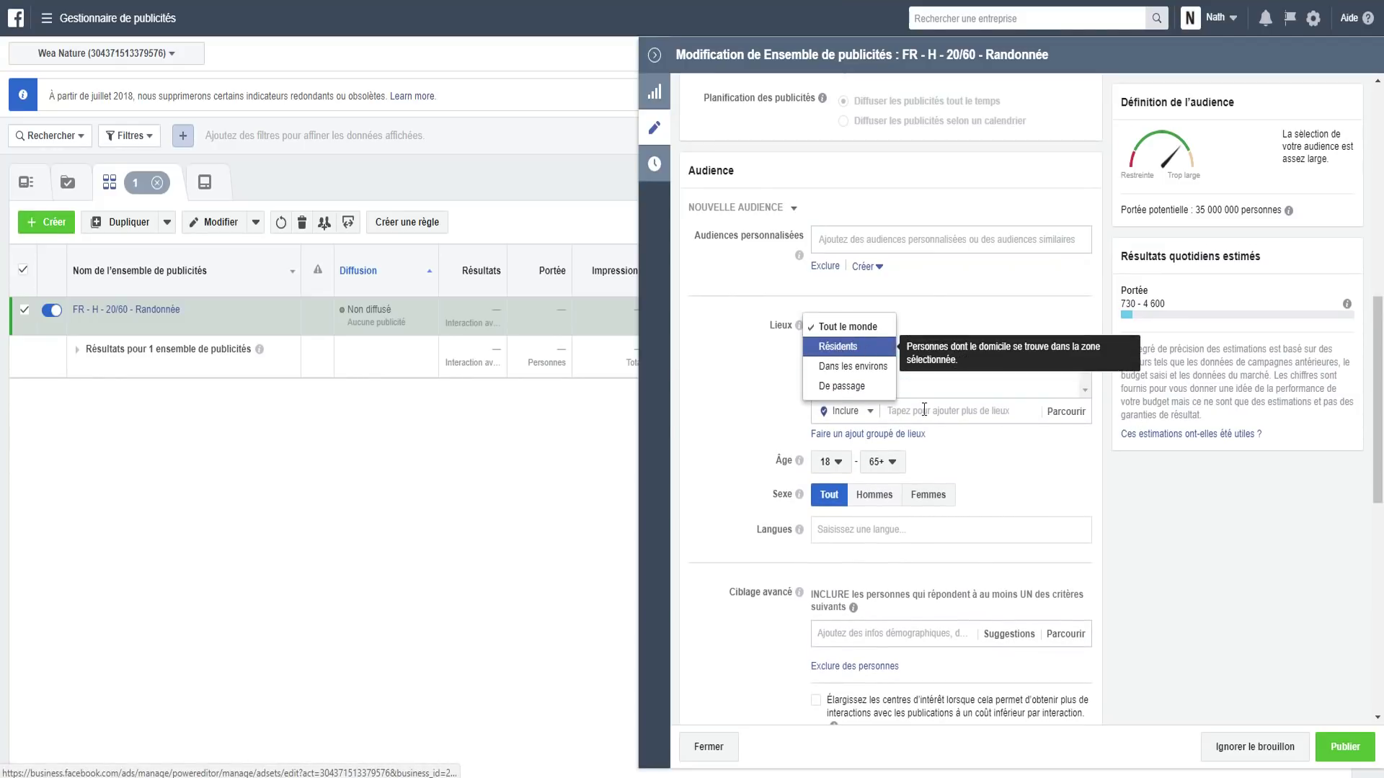
click(840, 361)
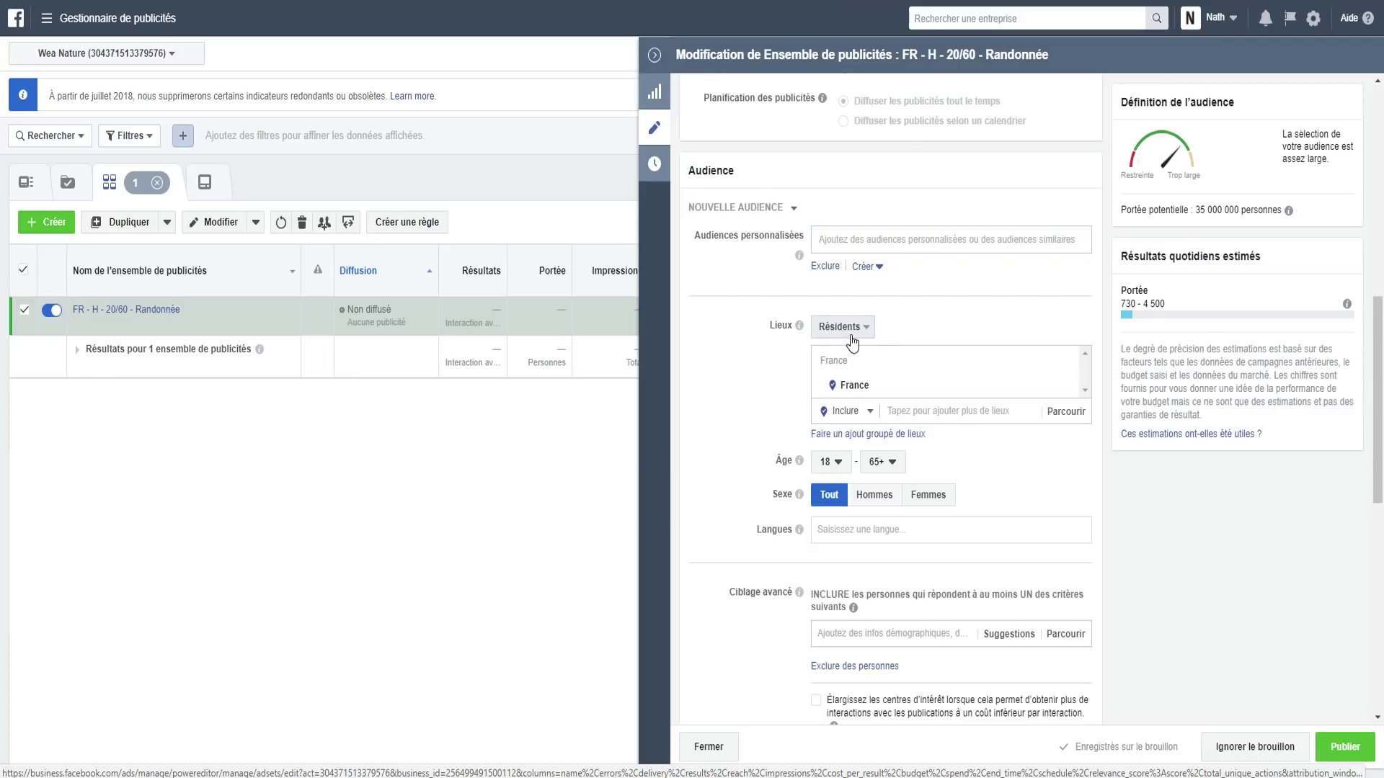
Set the audience's age range to 20–60 and its gender to Hommes.
click(828, 462)
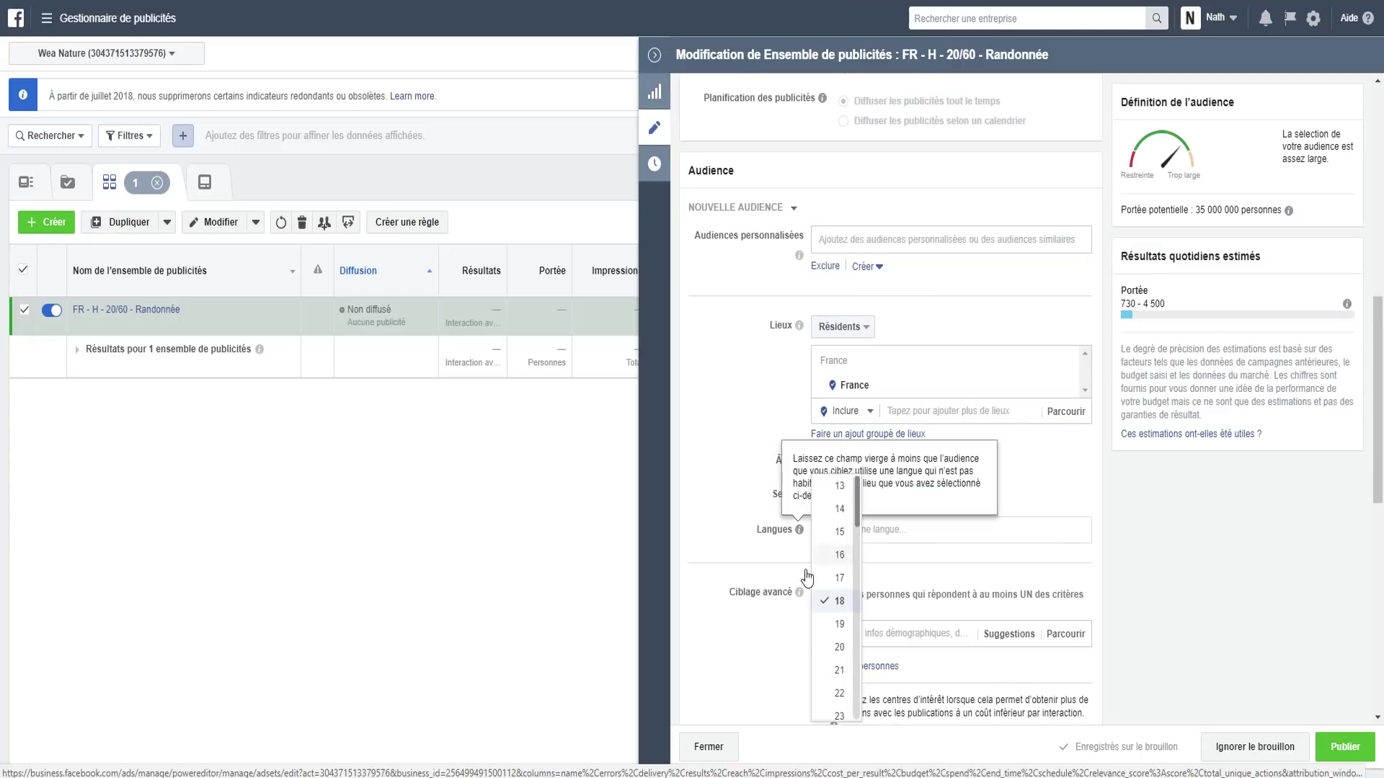
click(839, 565)
click(881, 462)
click(888, 595)
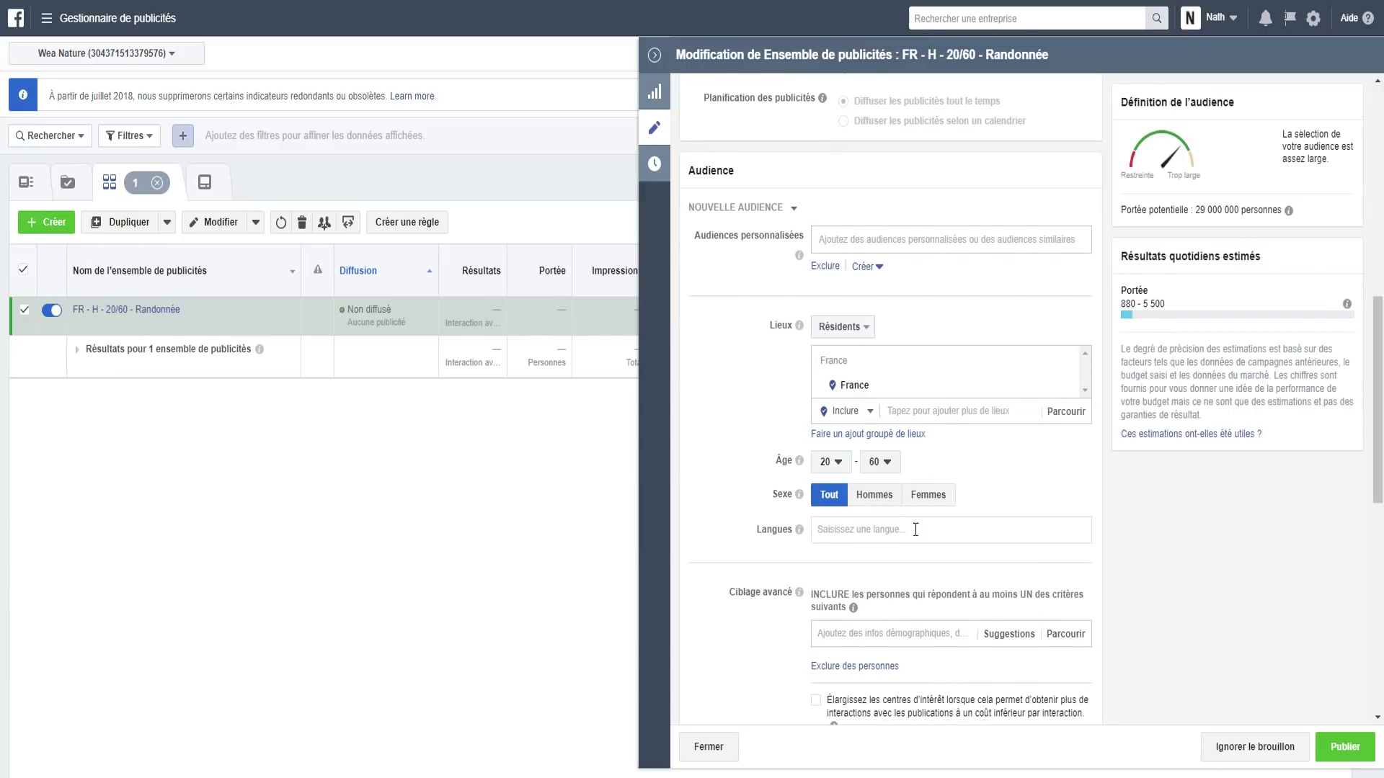
click(874, 512)
Add Français (Tout) as the audience language.
click(862, 550)
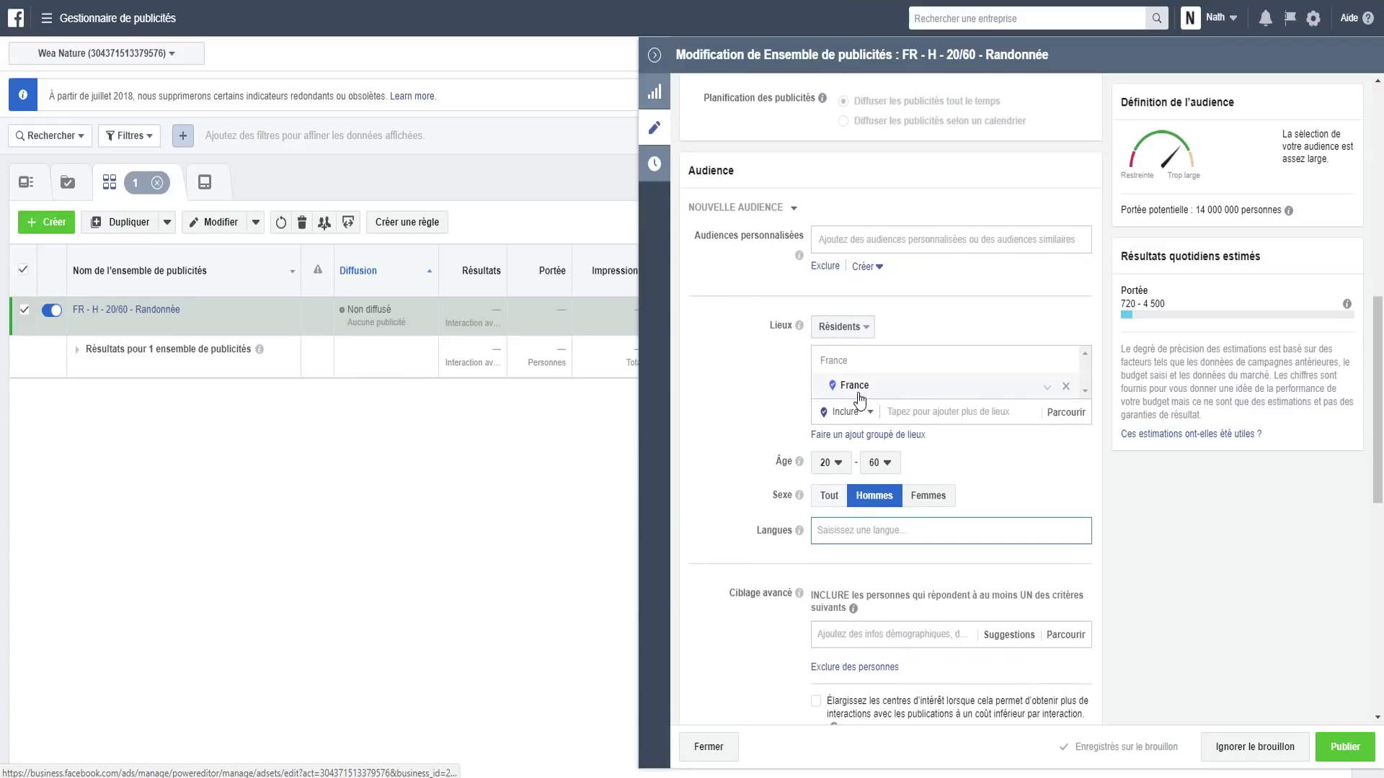
text(fran)
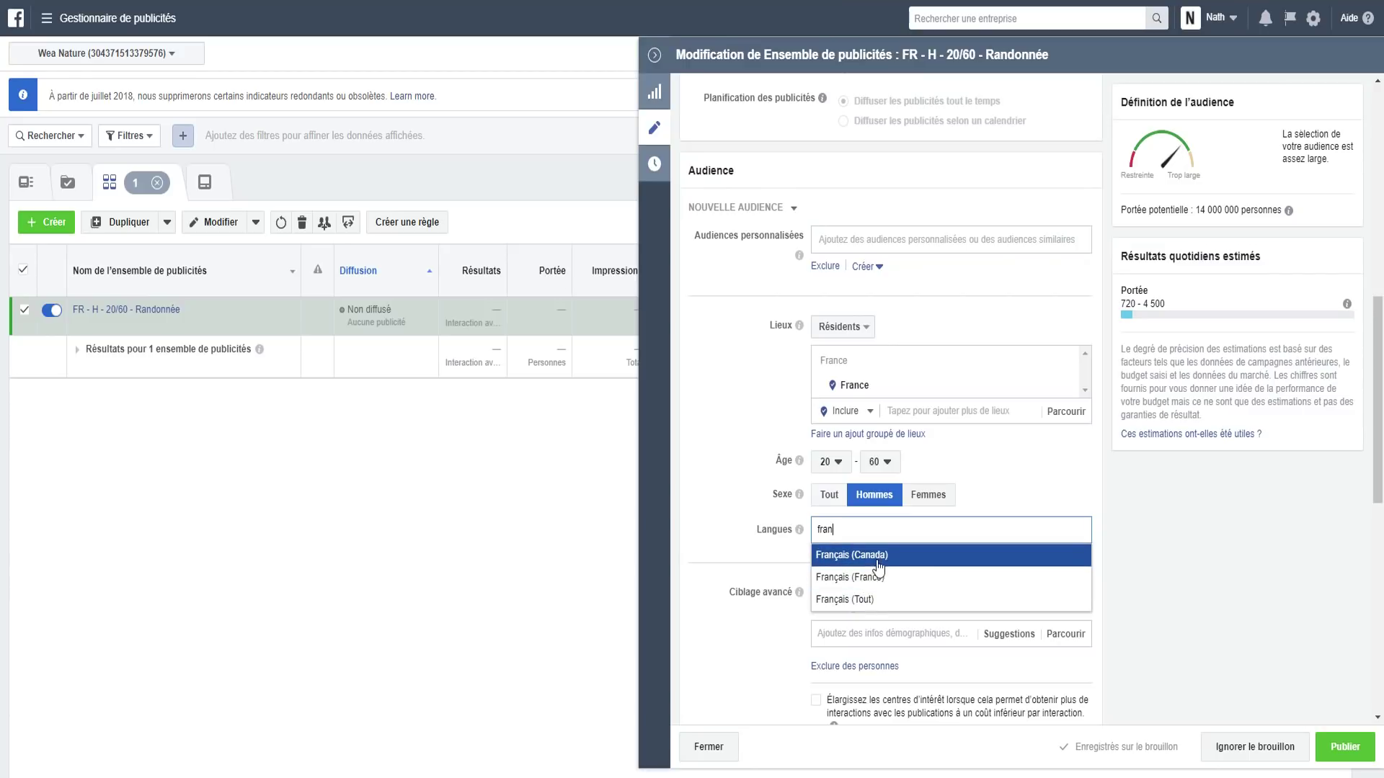
click(860, 604)
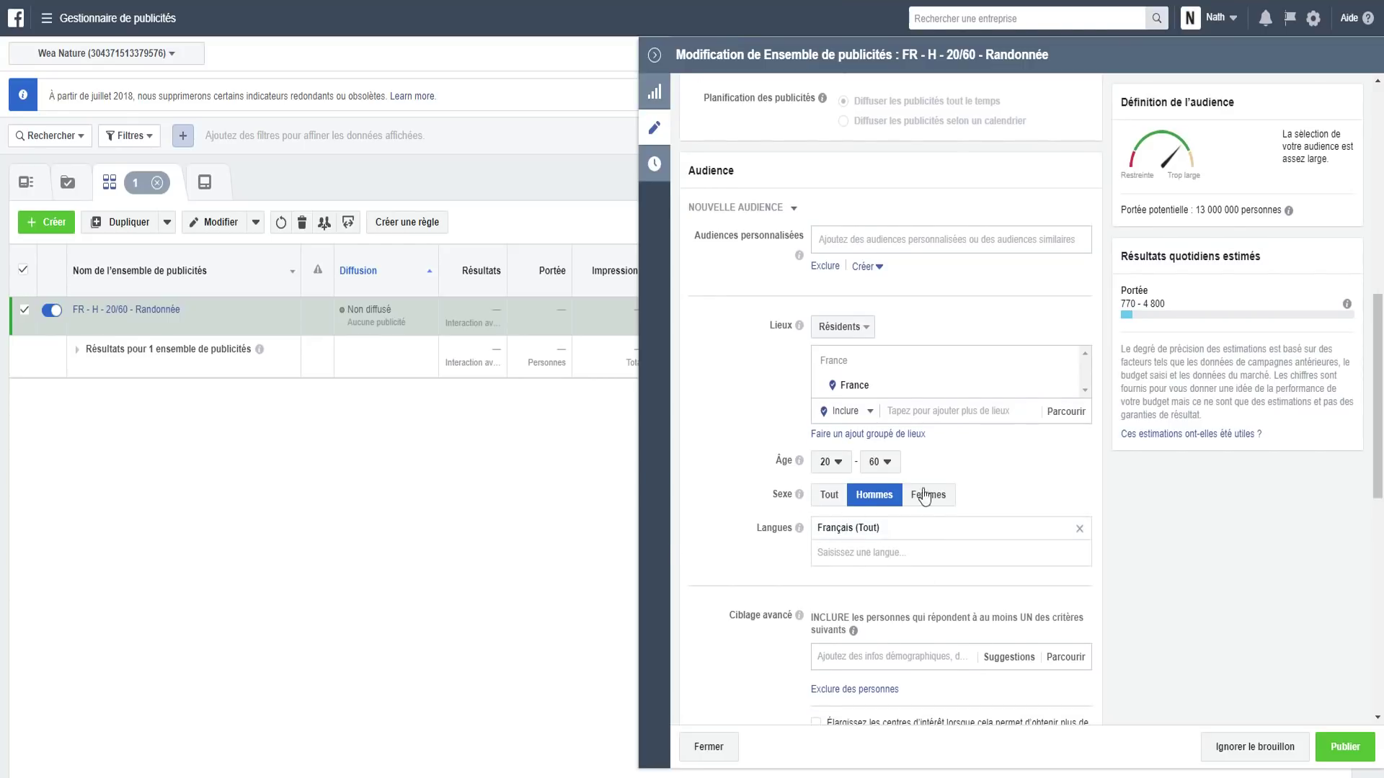
Search the detailed targeting for "randonnée" and include the Randonnée interest.
scroll(908, 367, down, 1)
scroll(975, 337, down, 4)
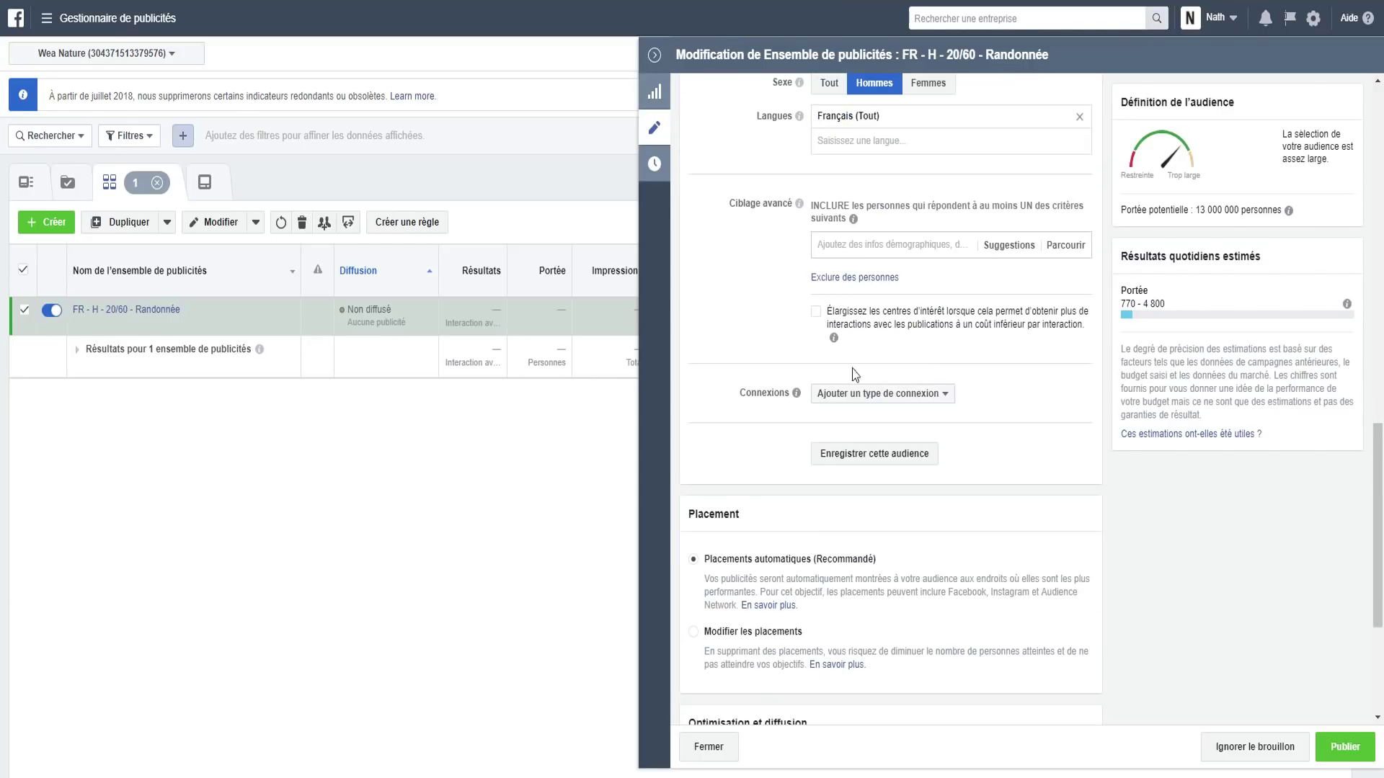
click(860, 246)
text(randonnée)
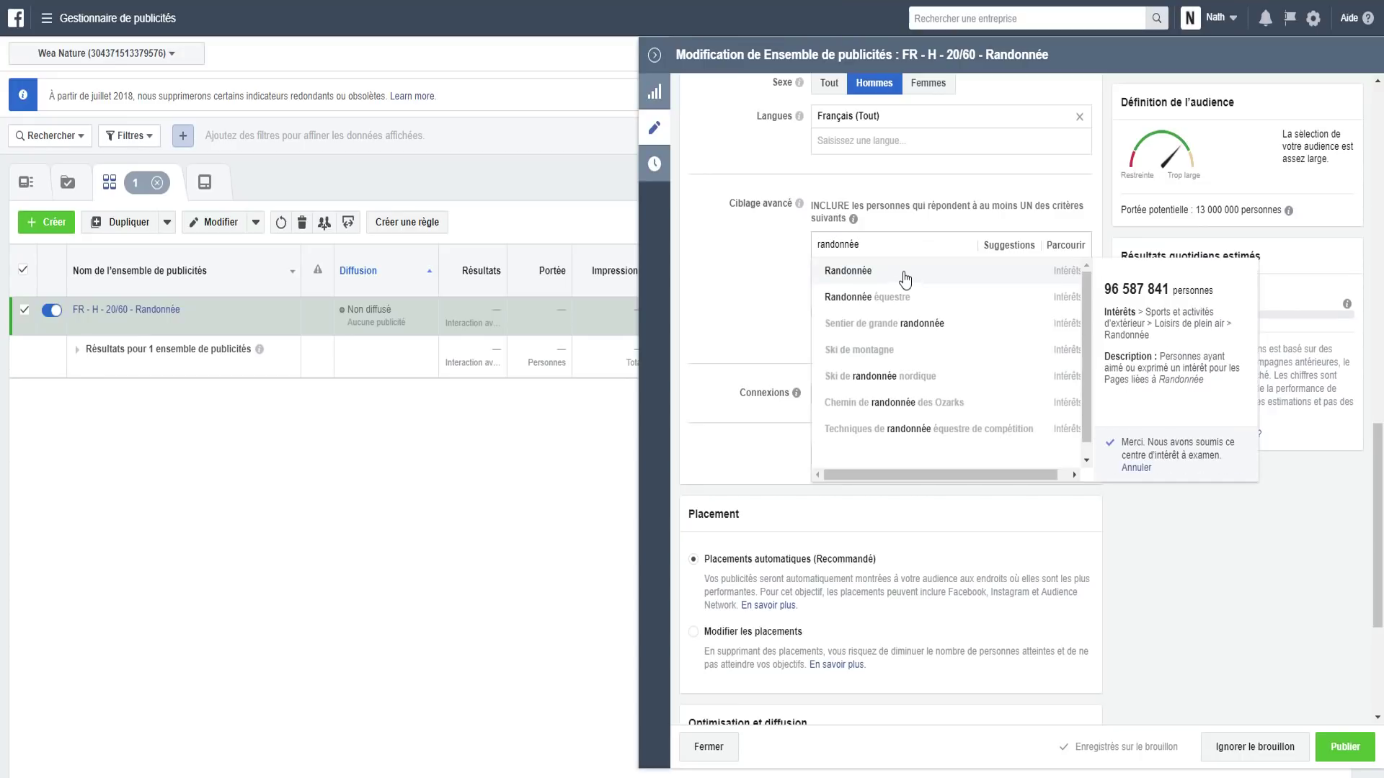
click(860, 272)
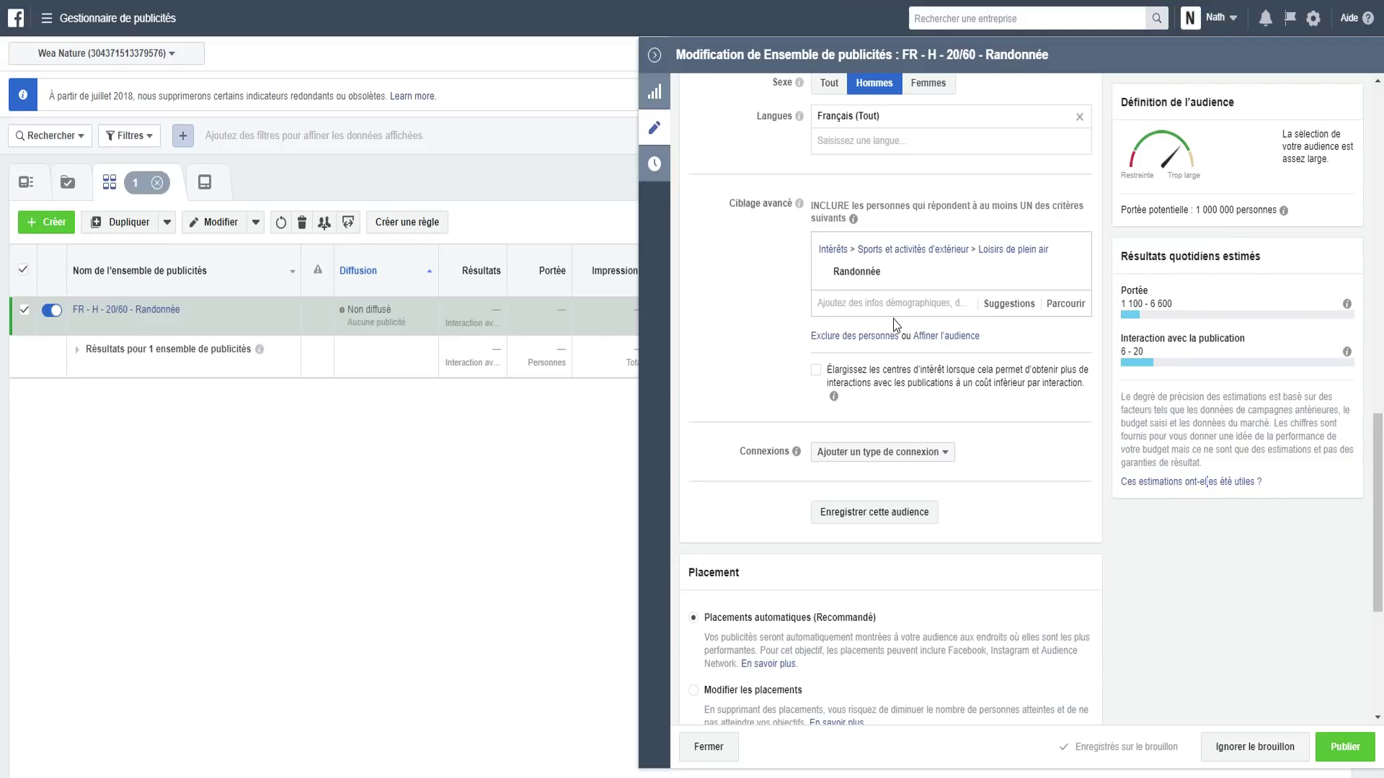
mouse_move(908, 279)
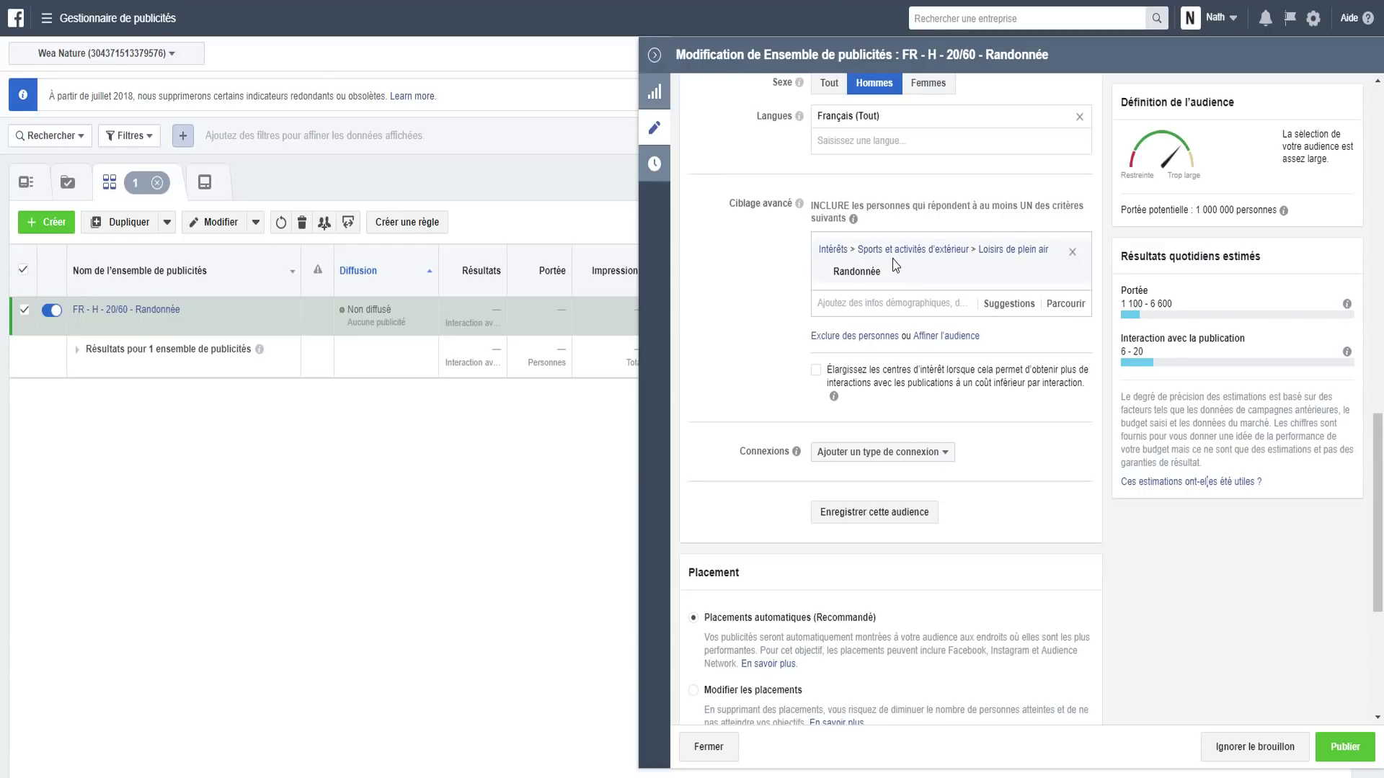
Narrow the Randonnée audience with an additional required criterion, searching "shopping" and adding the Shopping en ligne interest.
mouse_move(857, 272)
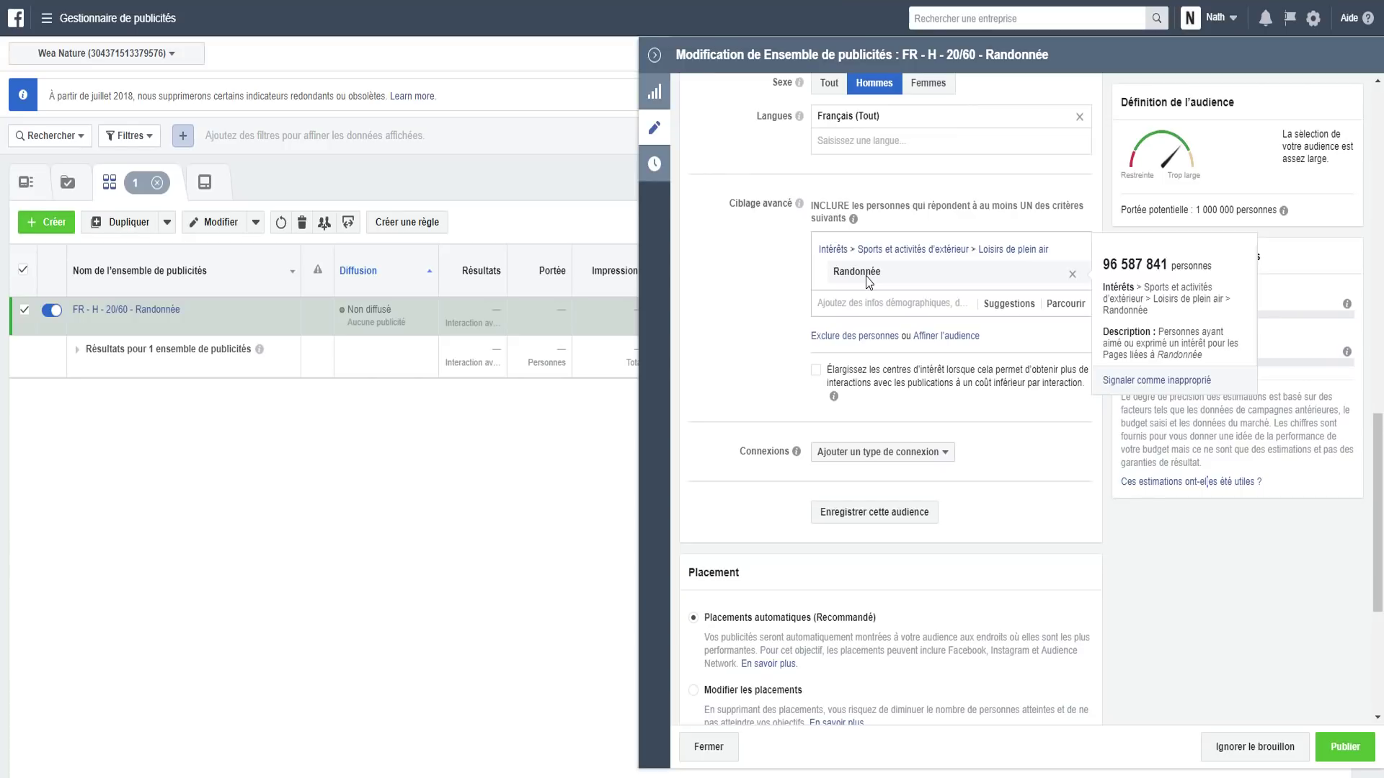
click(951, 337)
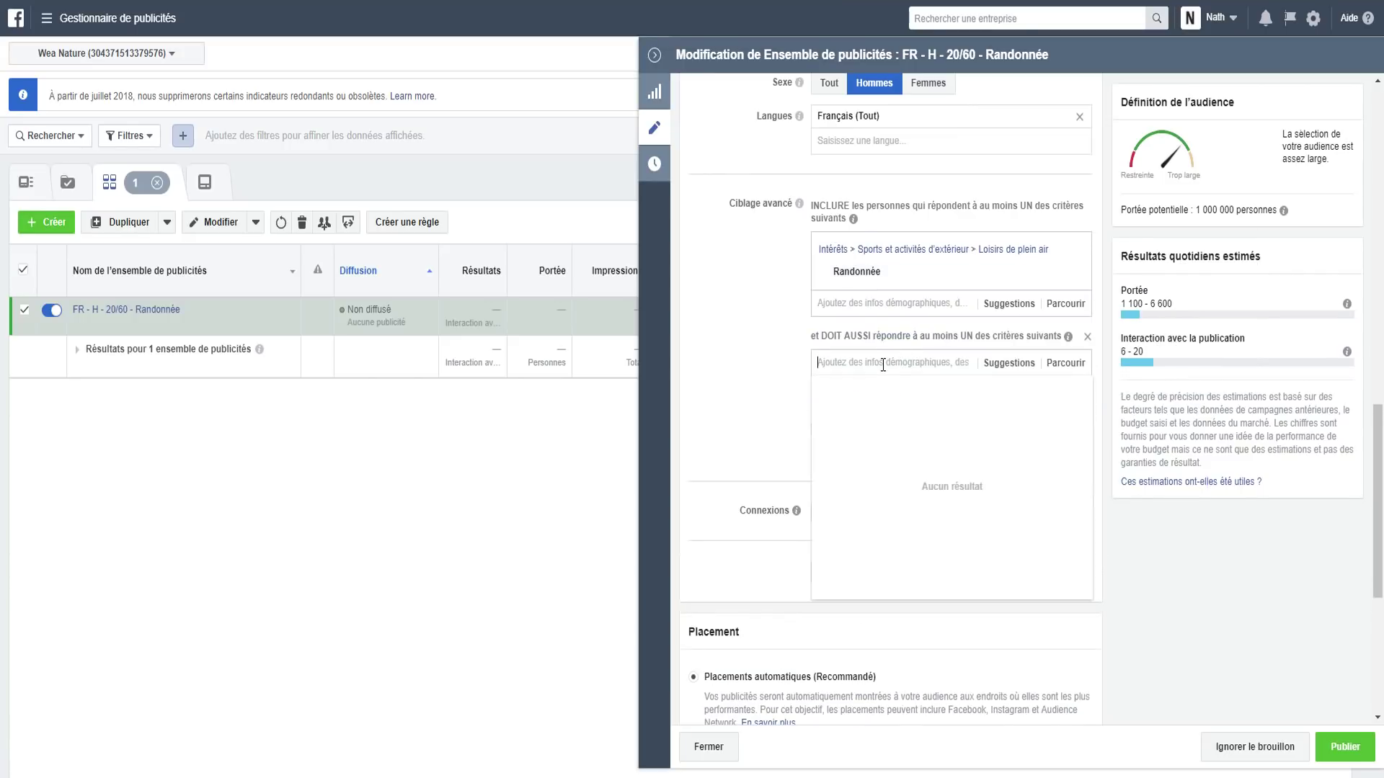
text(shopping)
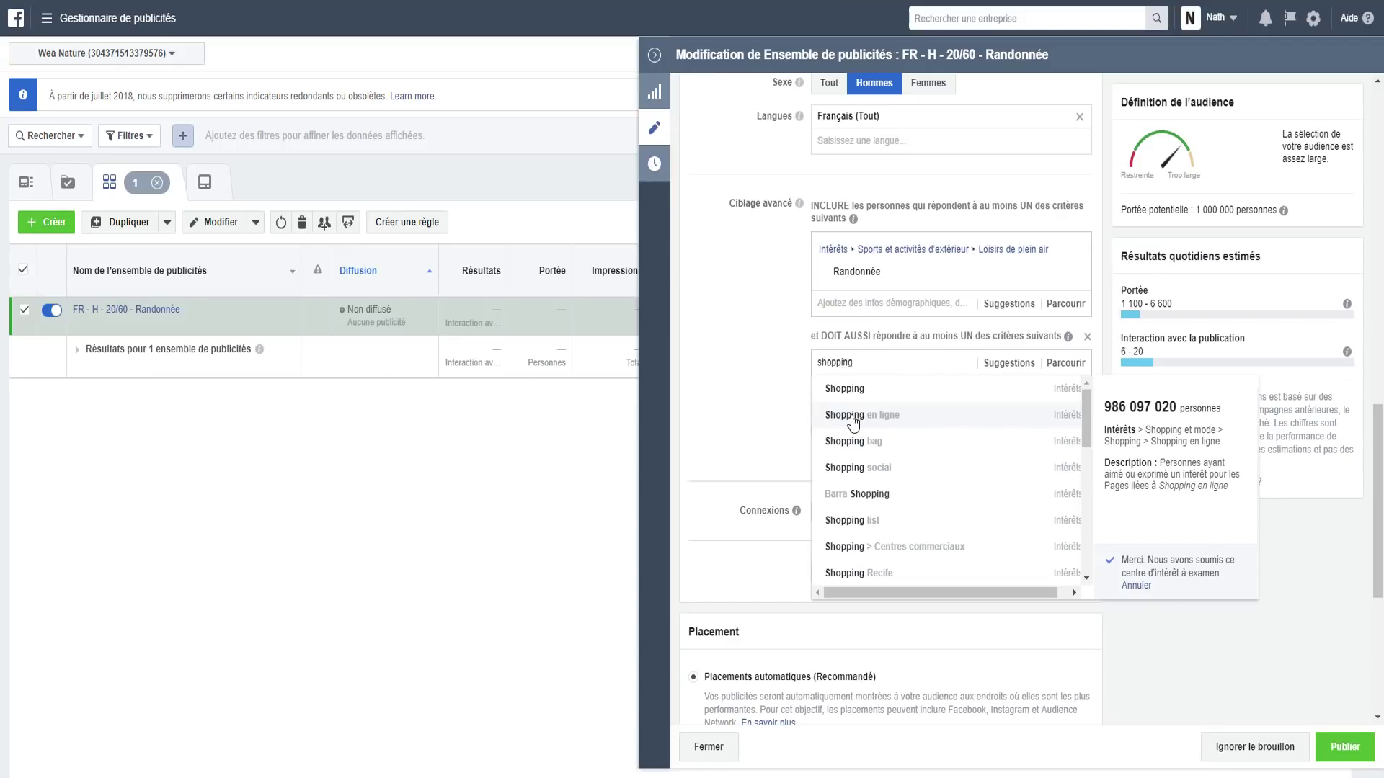
click(853, 422)
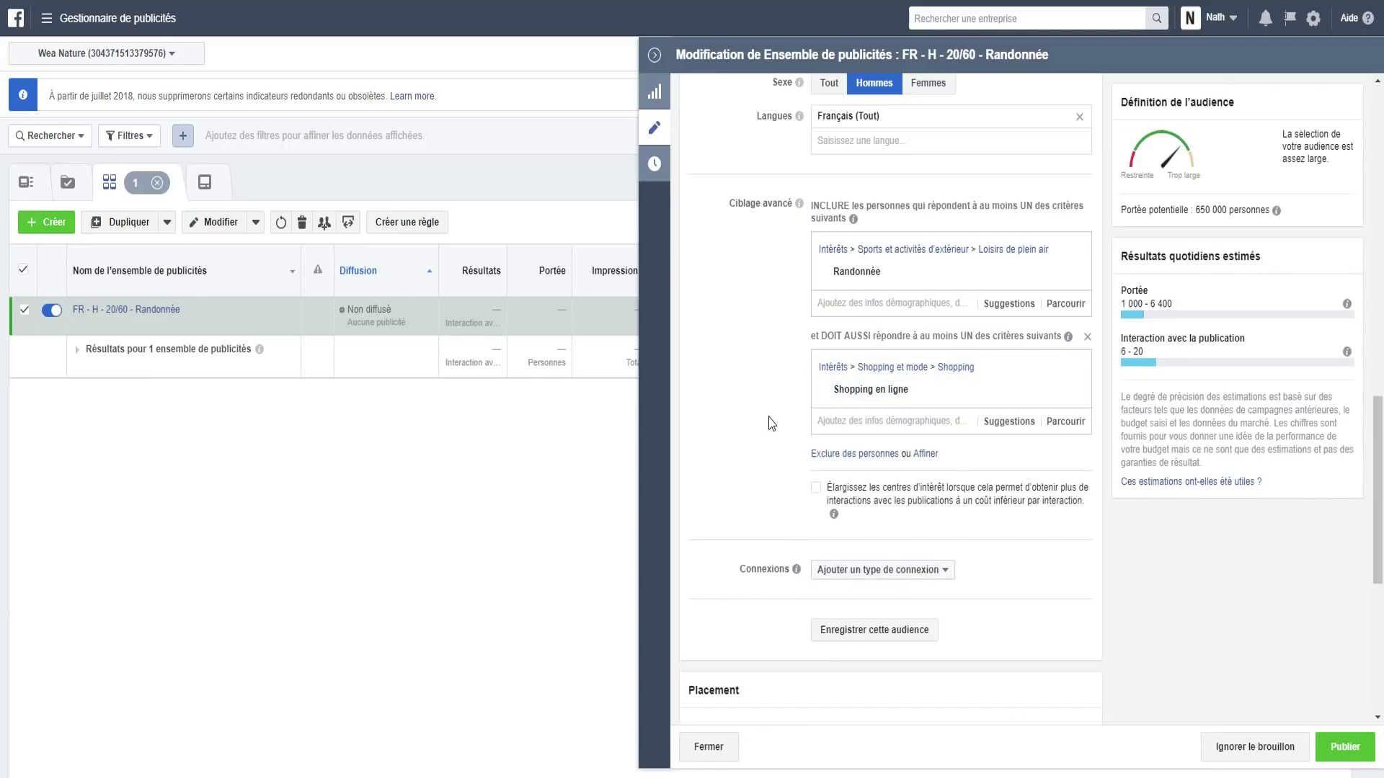
Search for "comportement" in the narrowing criteria and add the Acheteurs actifs purchase behaviour alongside Shopping en ligne.
mouse_move(856, 402)
click(863, 425)
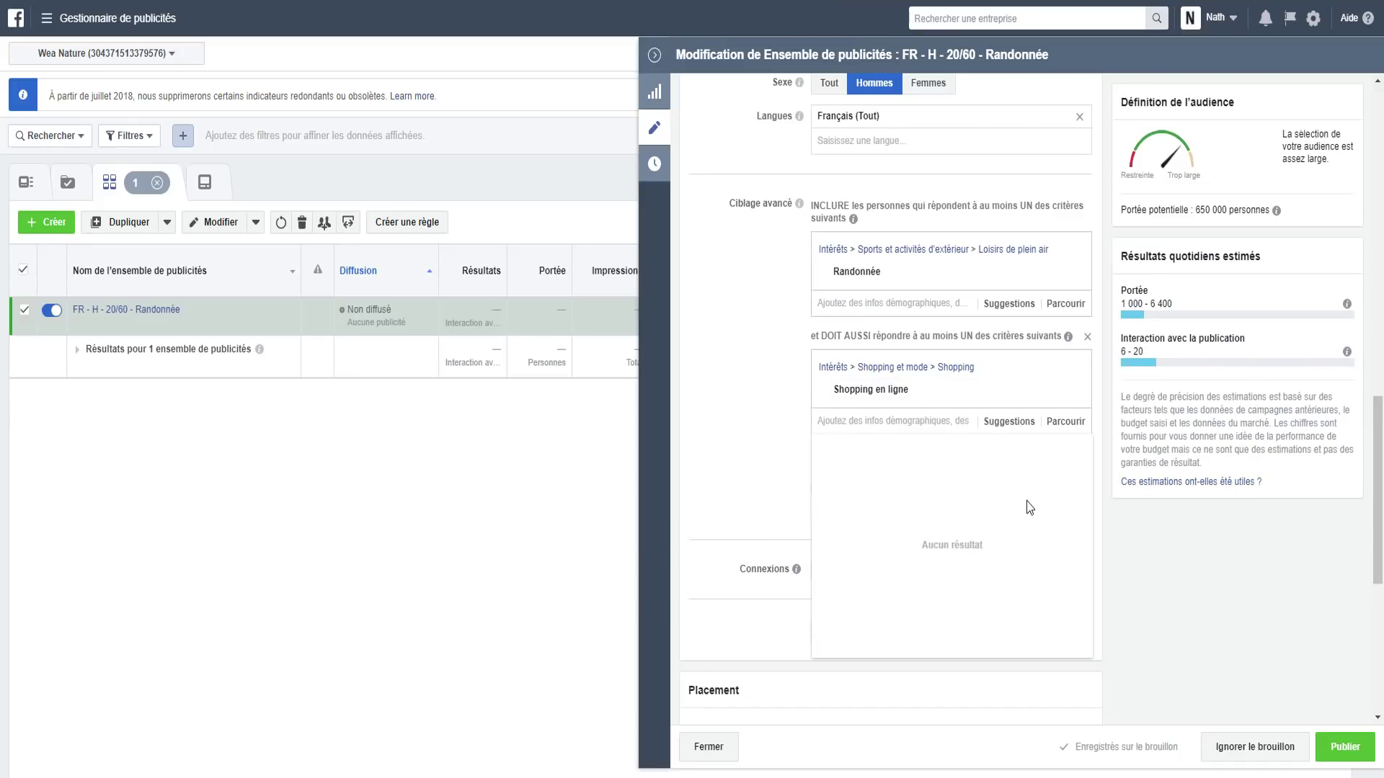
text(achat)
mouse_move(1028, 509)
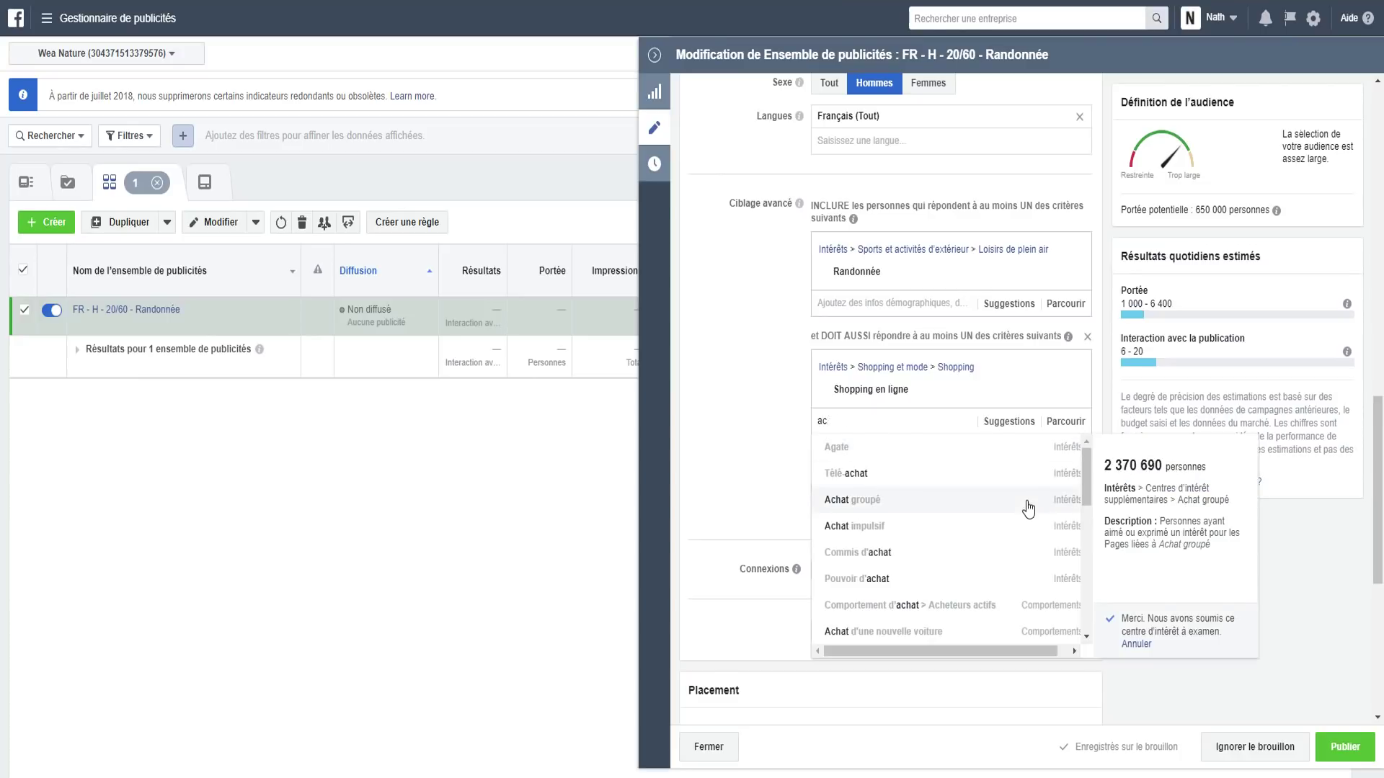
key(BackSpace)
key(BackSpace)
text(compor)
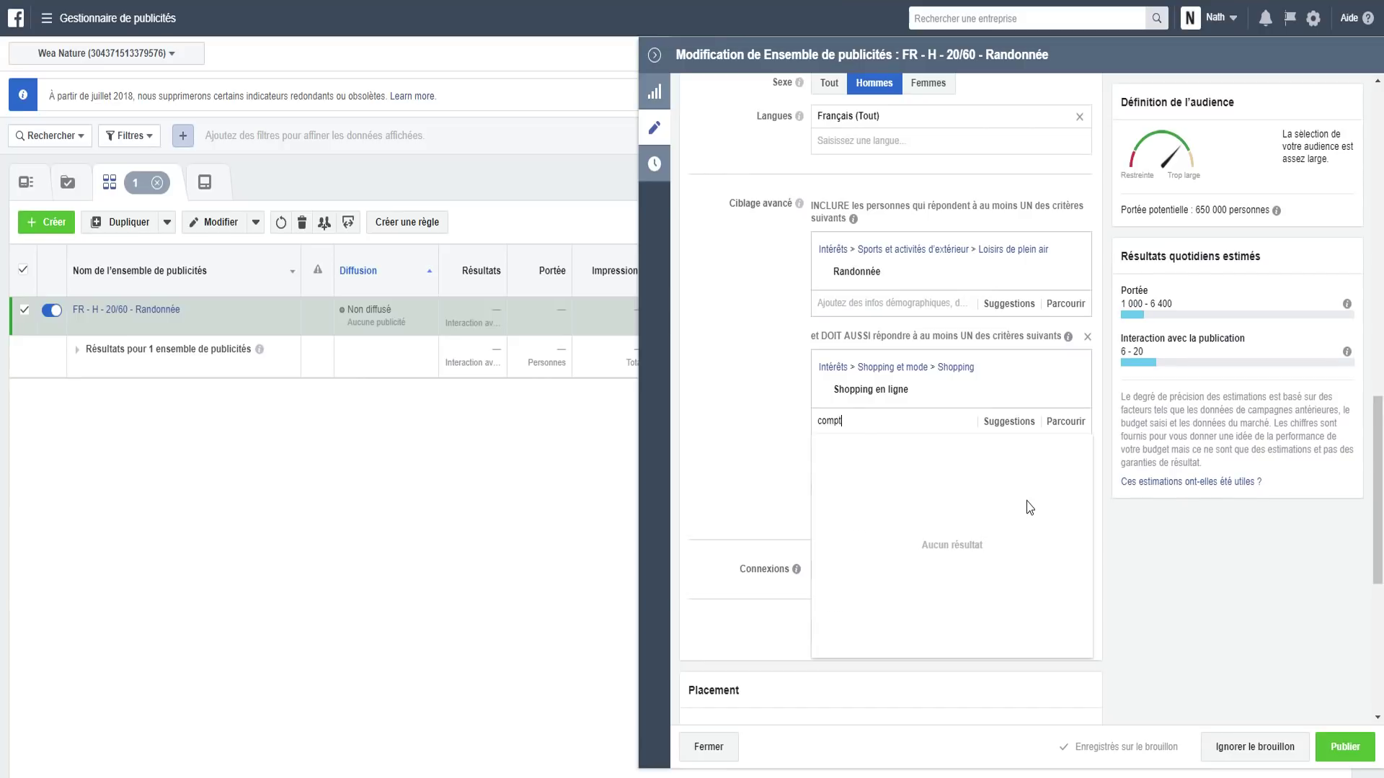
text(te)
mouse_move(893, 409)
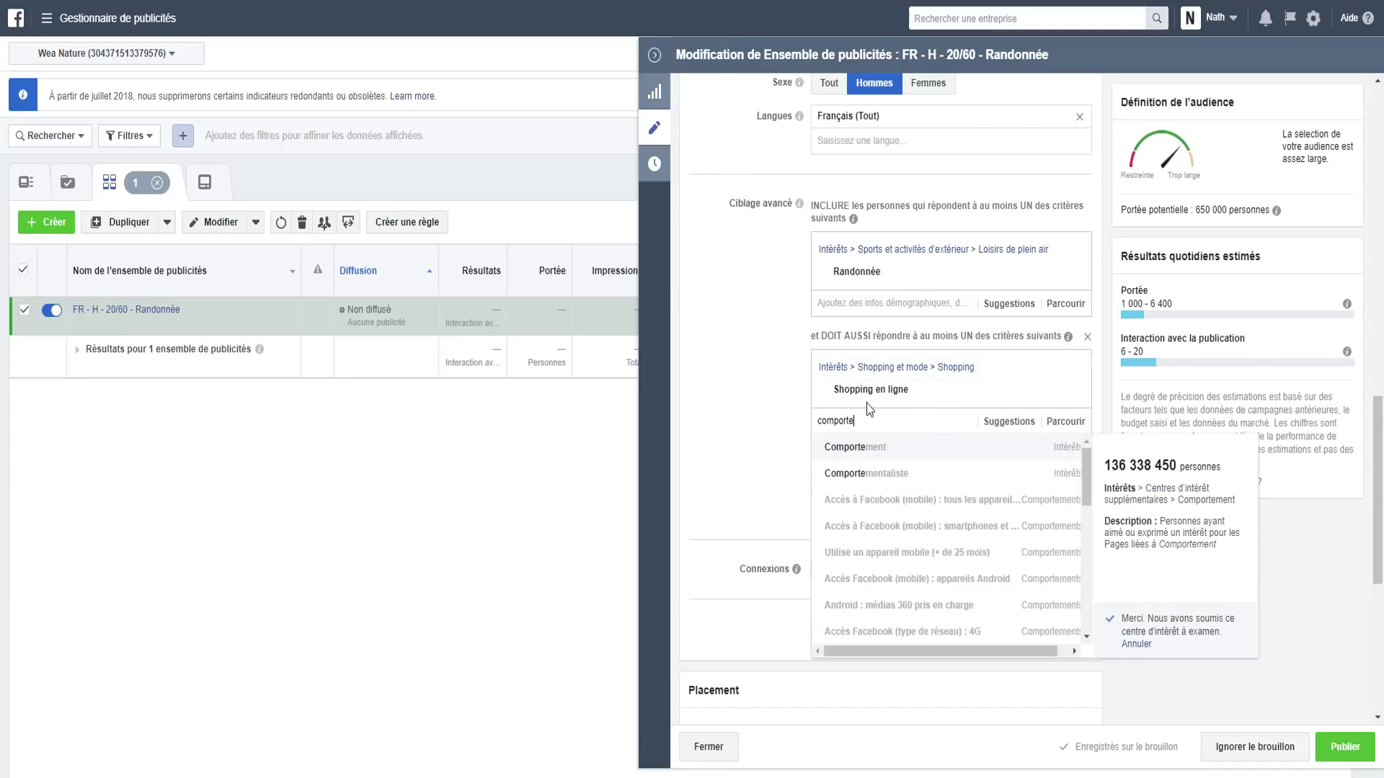
text(ment)
click(892, 483)
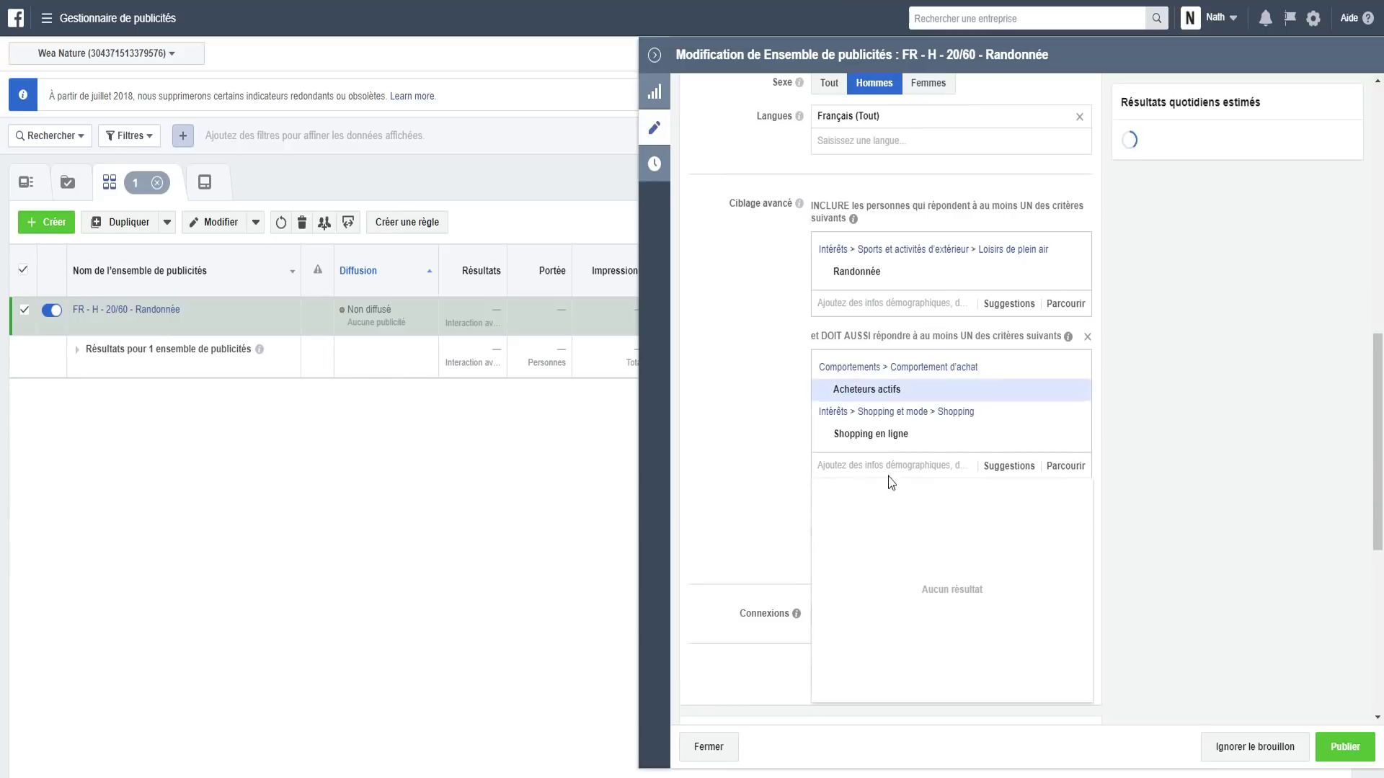
Add an exclusion to the detailed targeting, search for "aliexpress" and exclude people with the AliExpress interest.
mouse_move(920, 402)
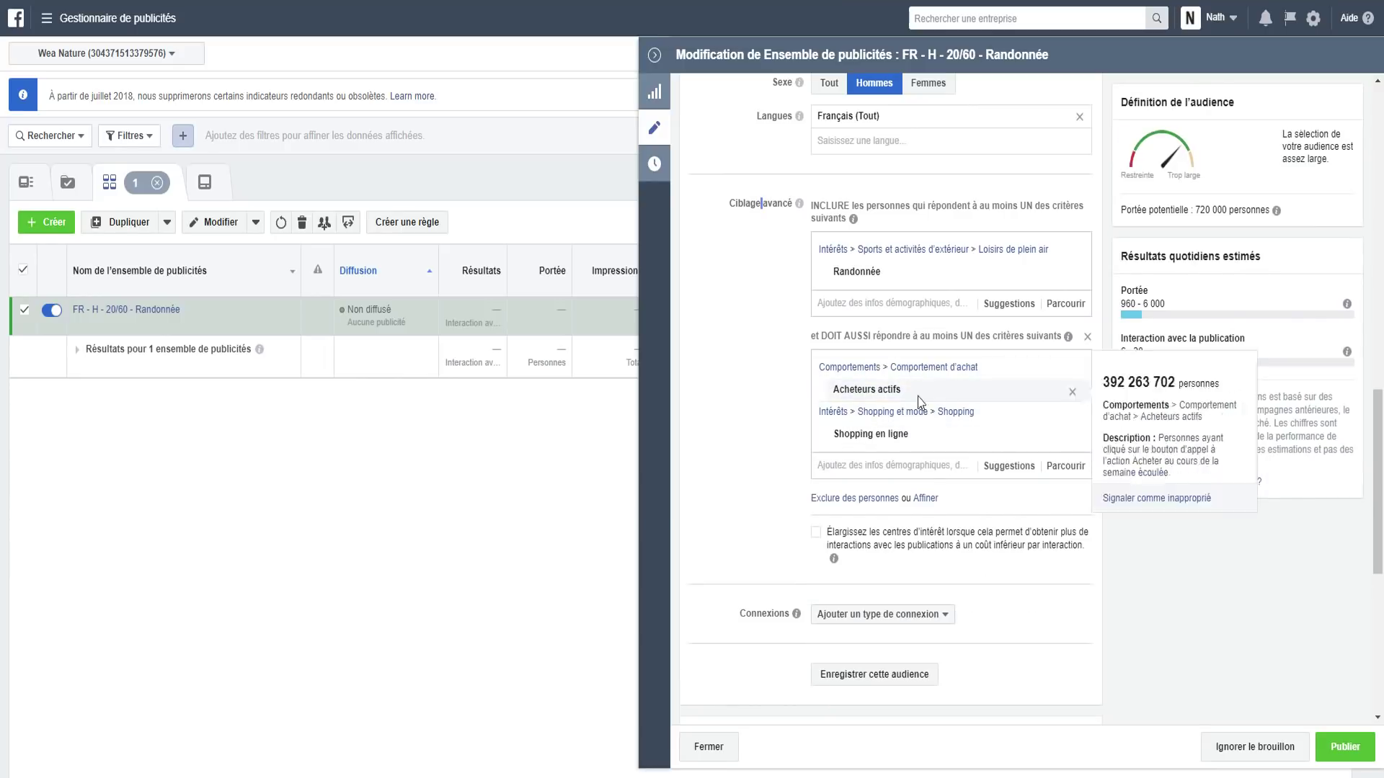
mouse_move(914, 270)
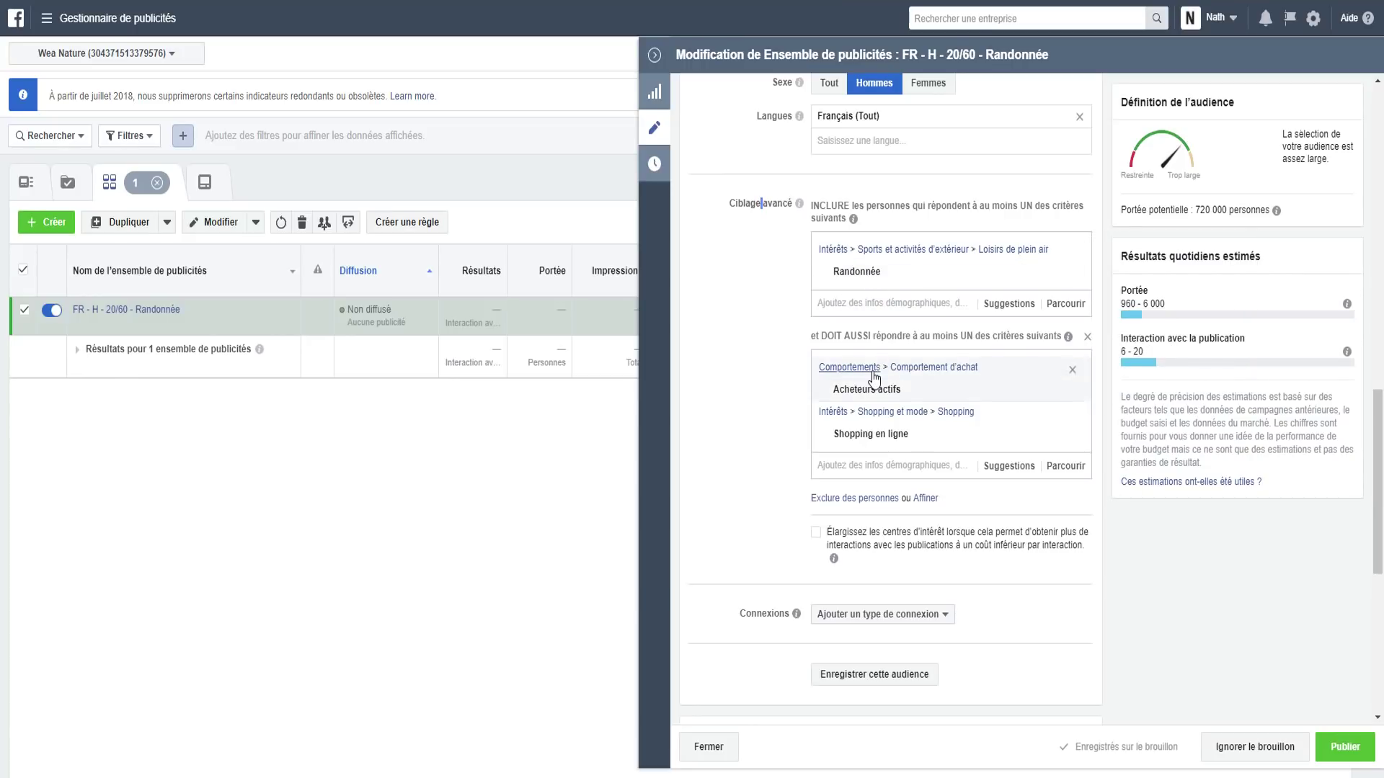
mouse_move(839, 396)
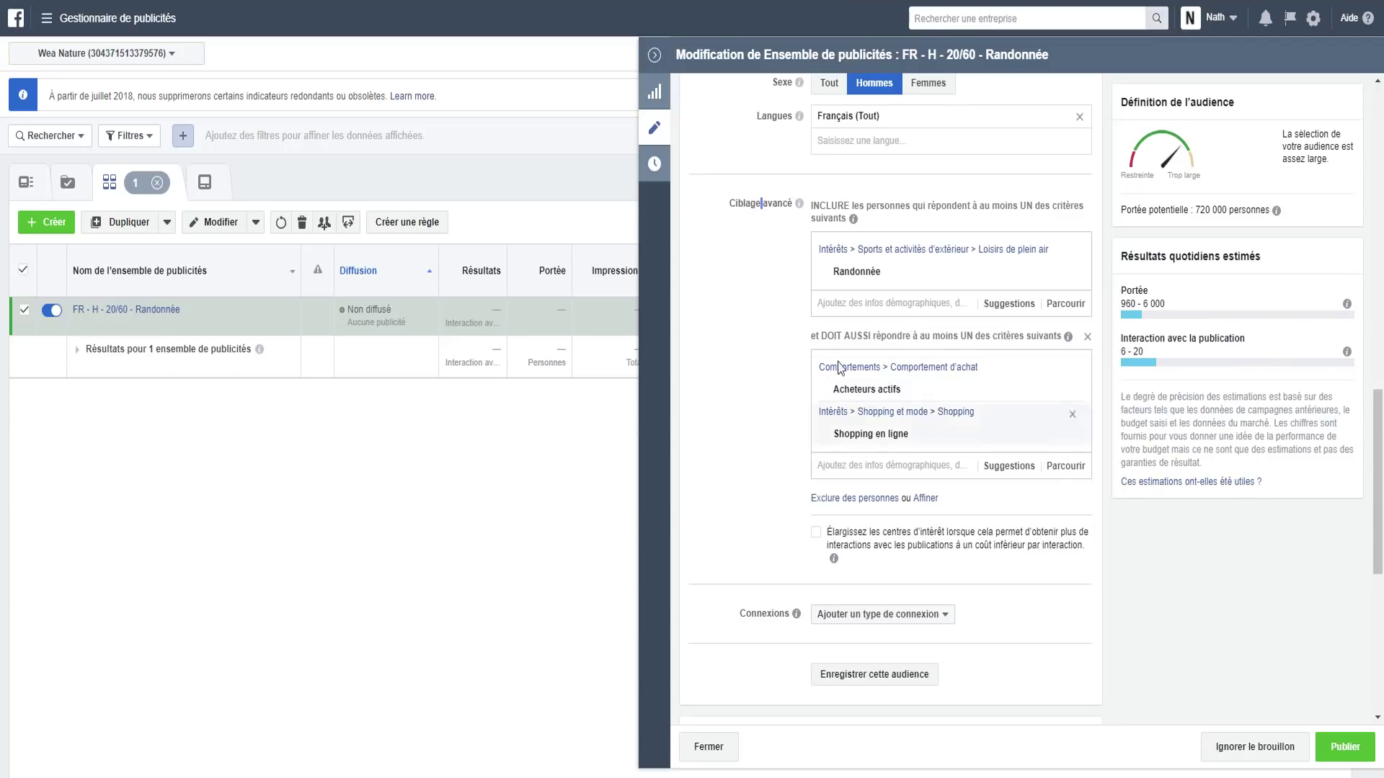
click(836, 499)
scroll(869, 434, down, 2)
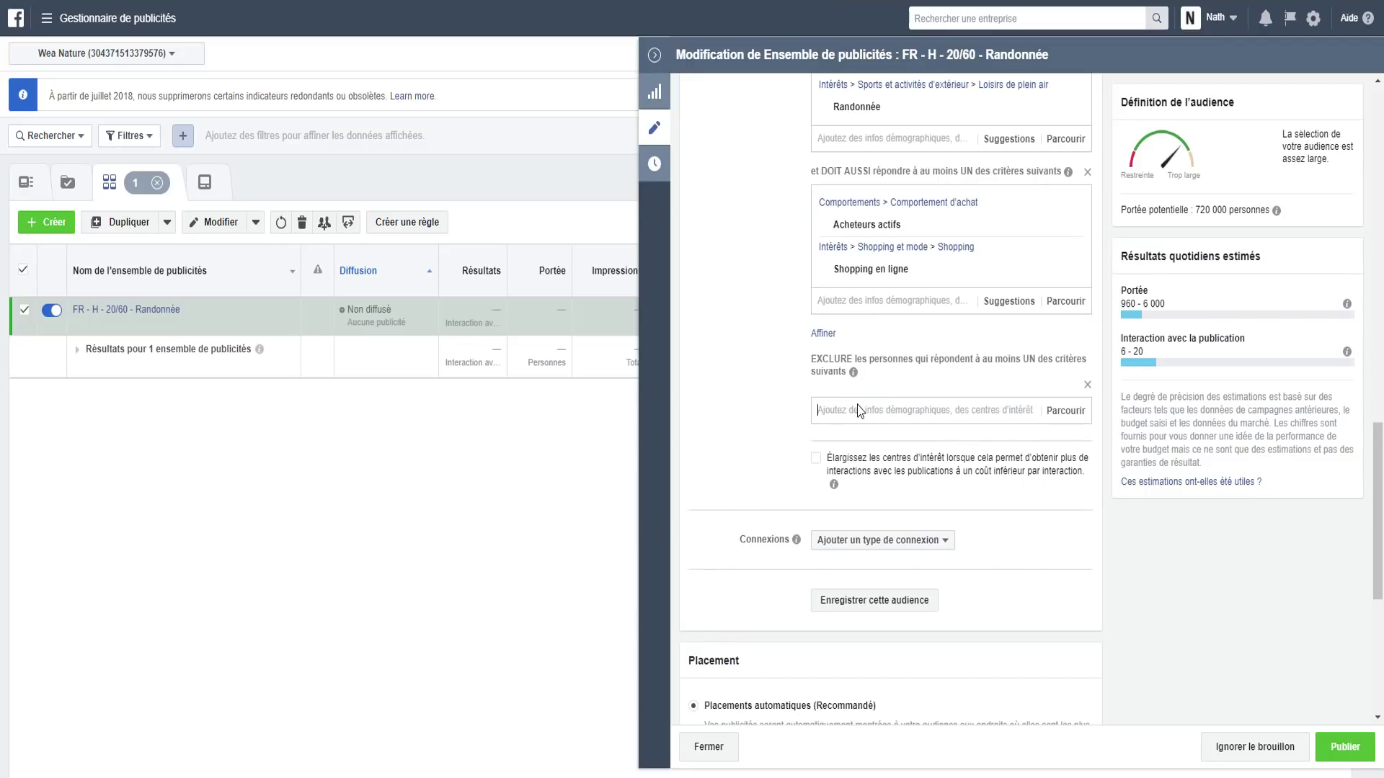
text(aliexpress)
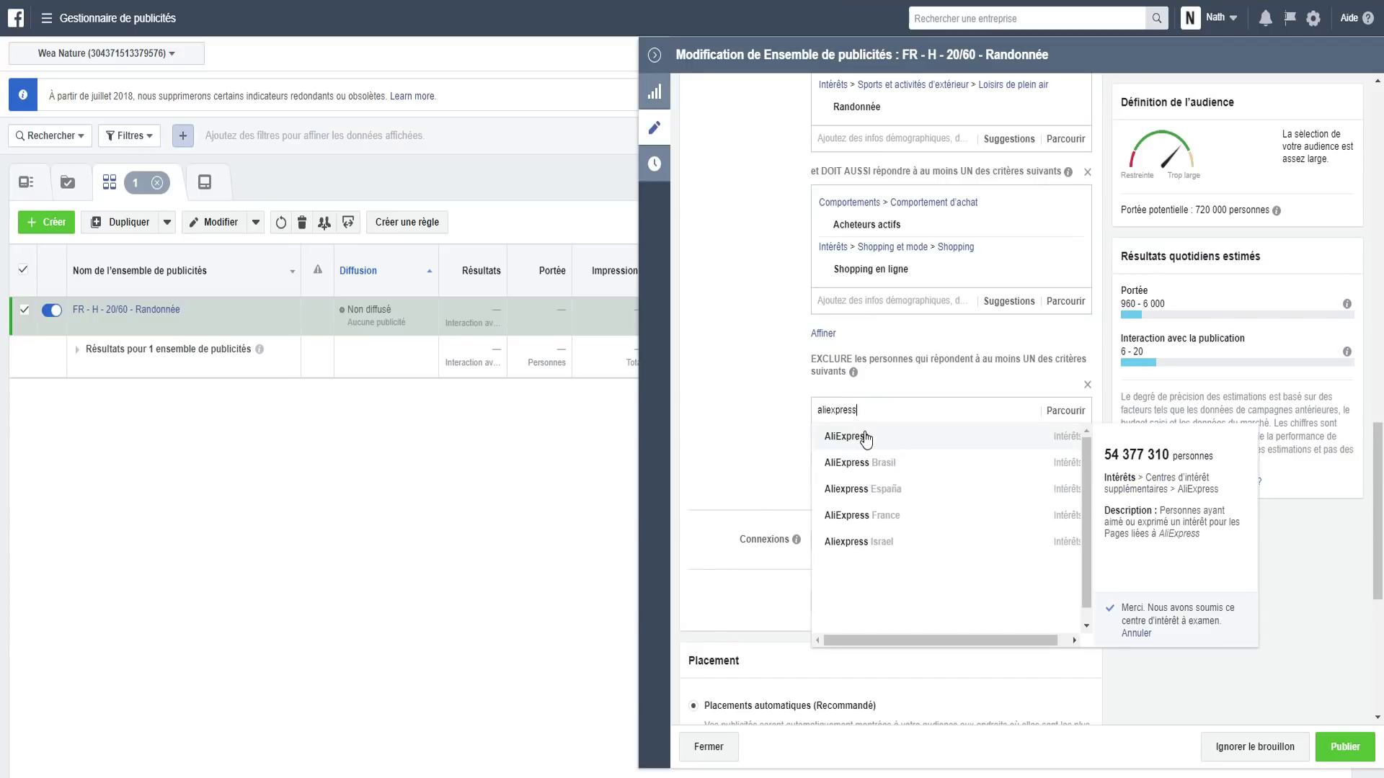
click(865, 439)
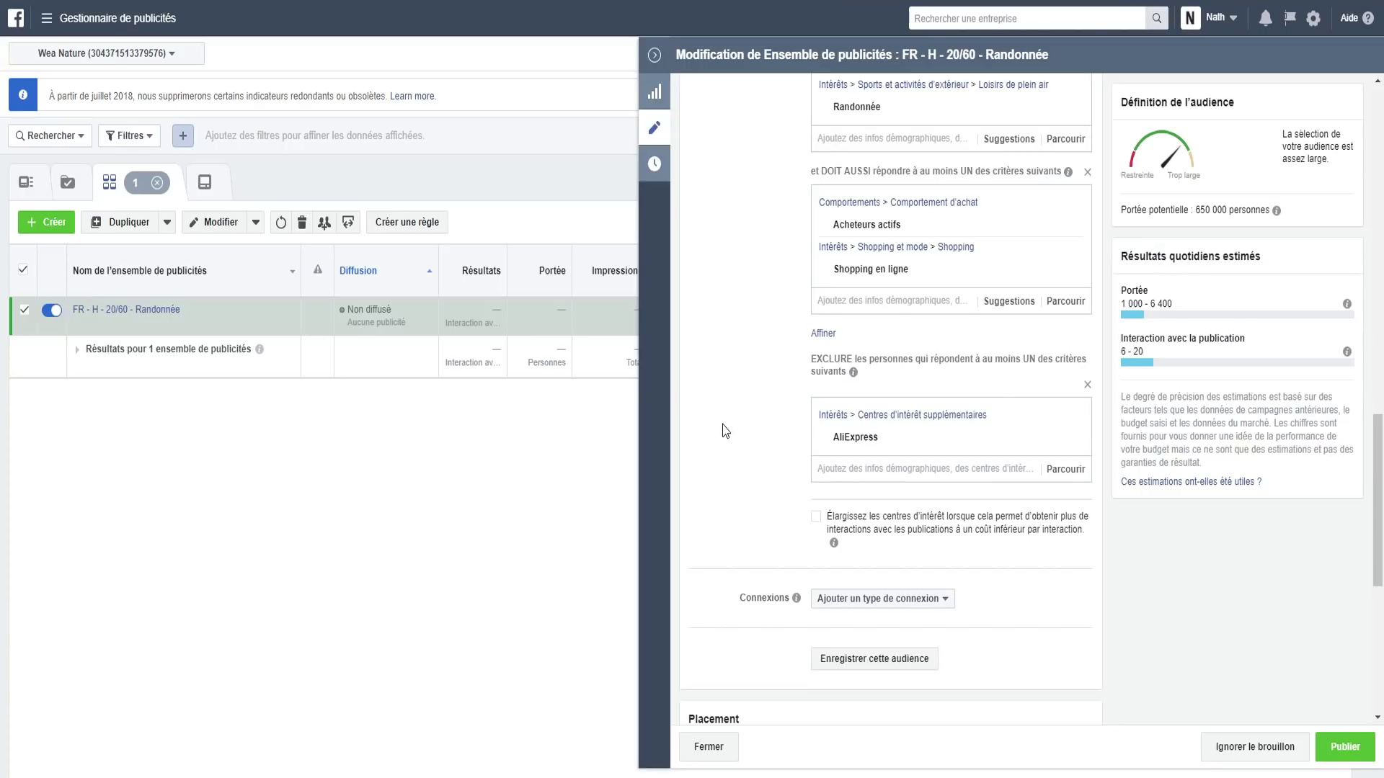
Review the included, narrowed and excluded targeting criteria, the potential reach information and the remaining audience options.
mouse_move(854, 443)
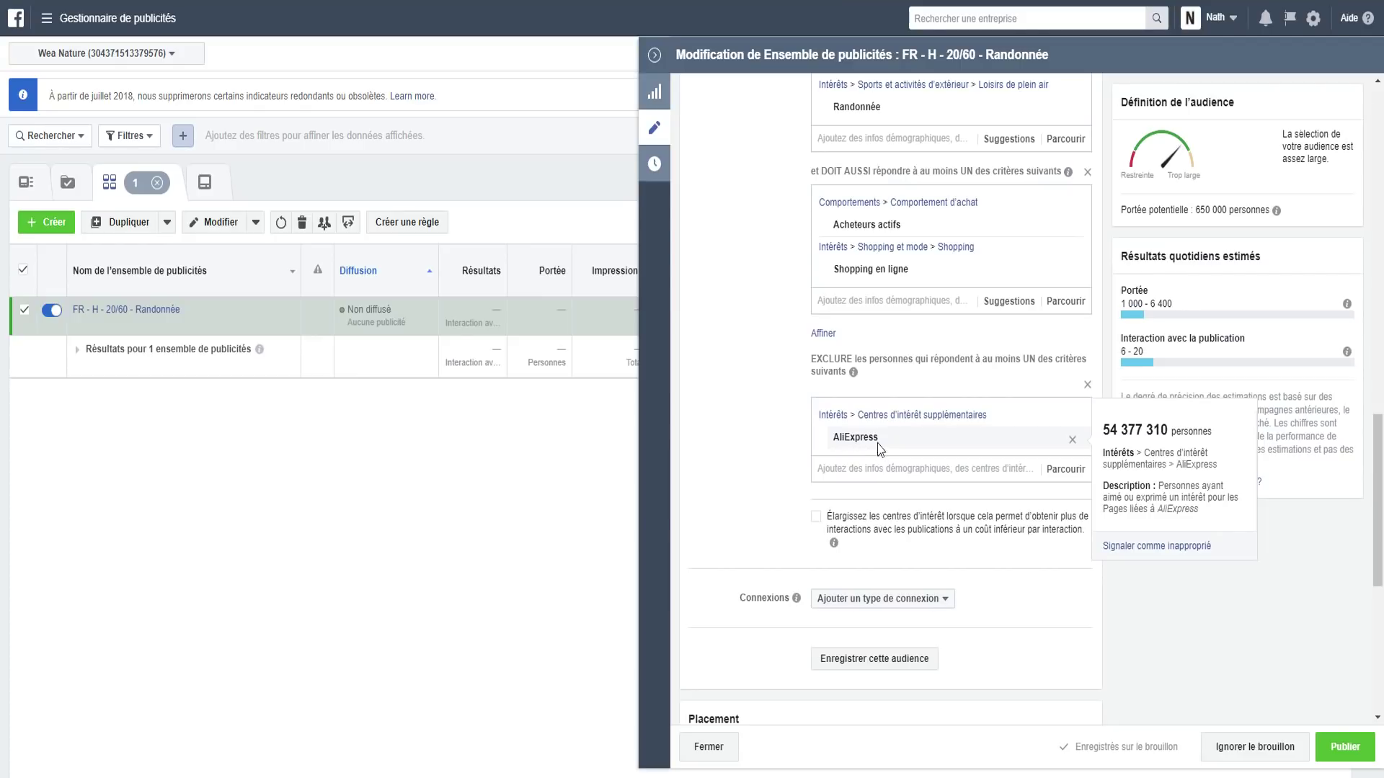
click(870, 468)
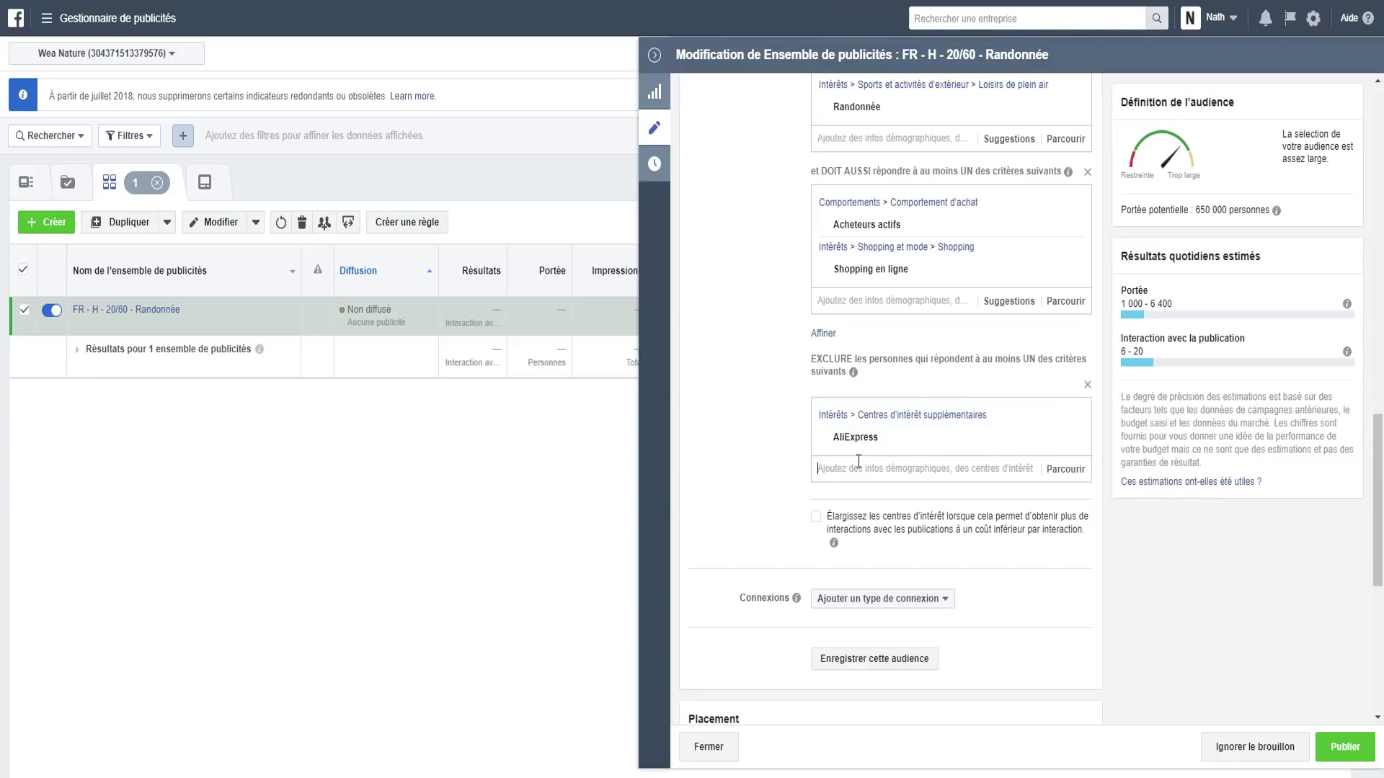
scroll(858, 461, up, 1)
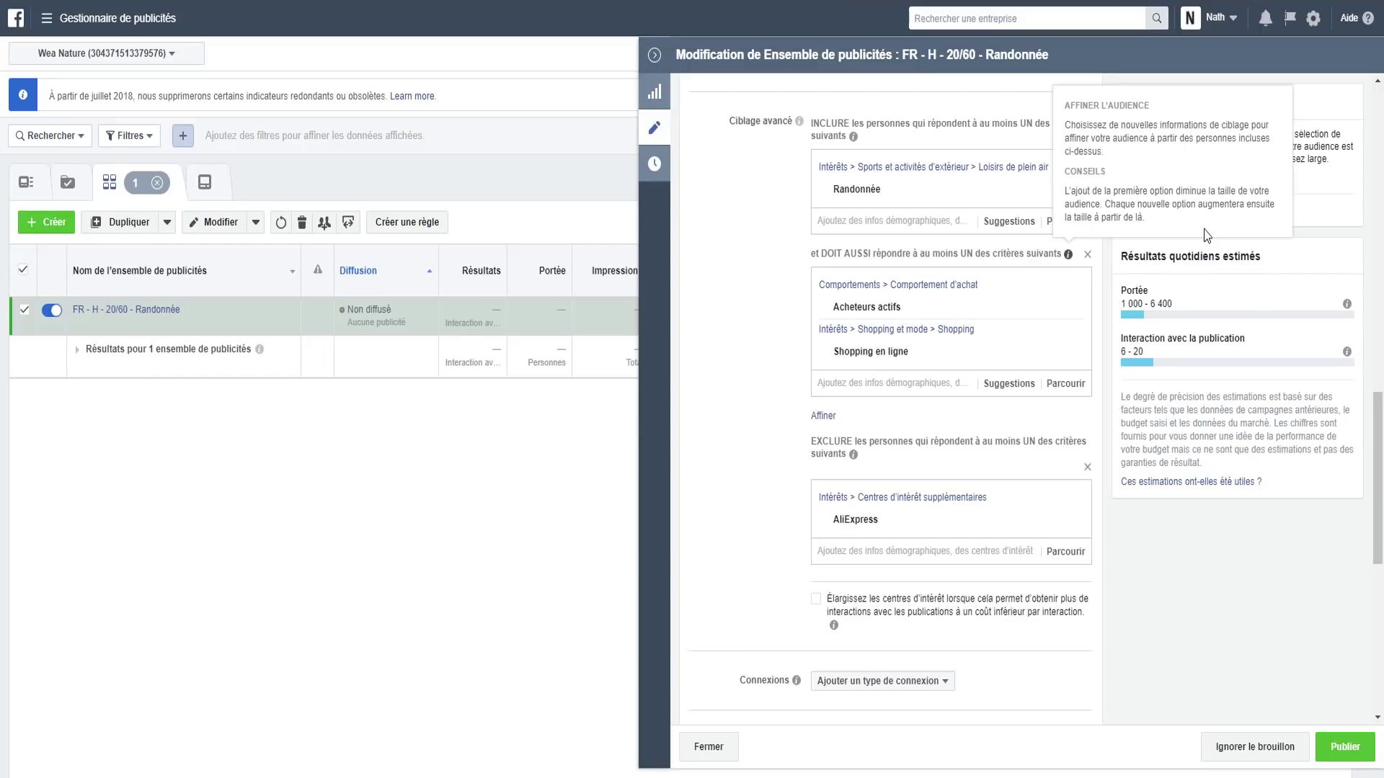
mouse_move(1276, 210)
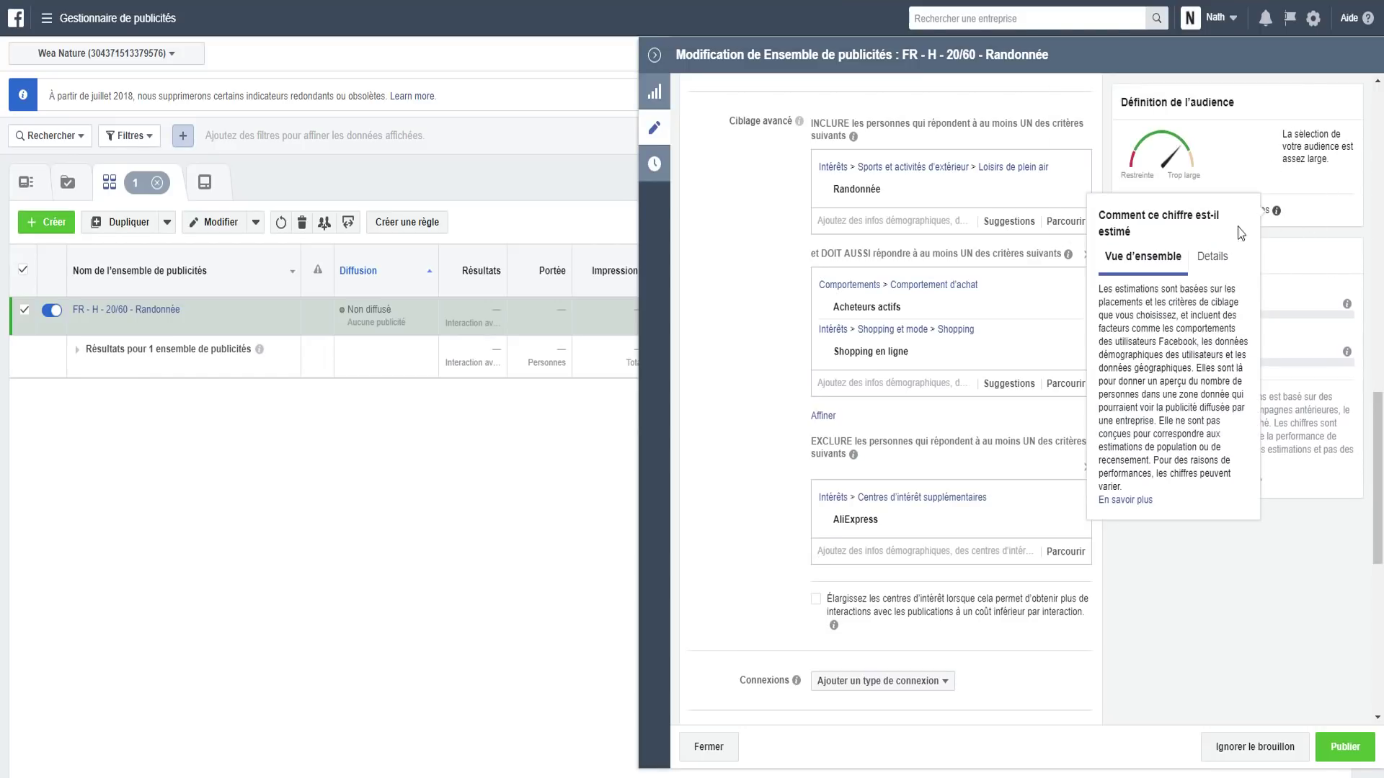
mouse_move(865, 204)
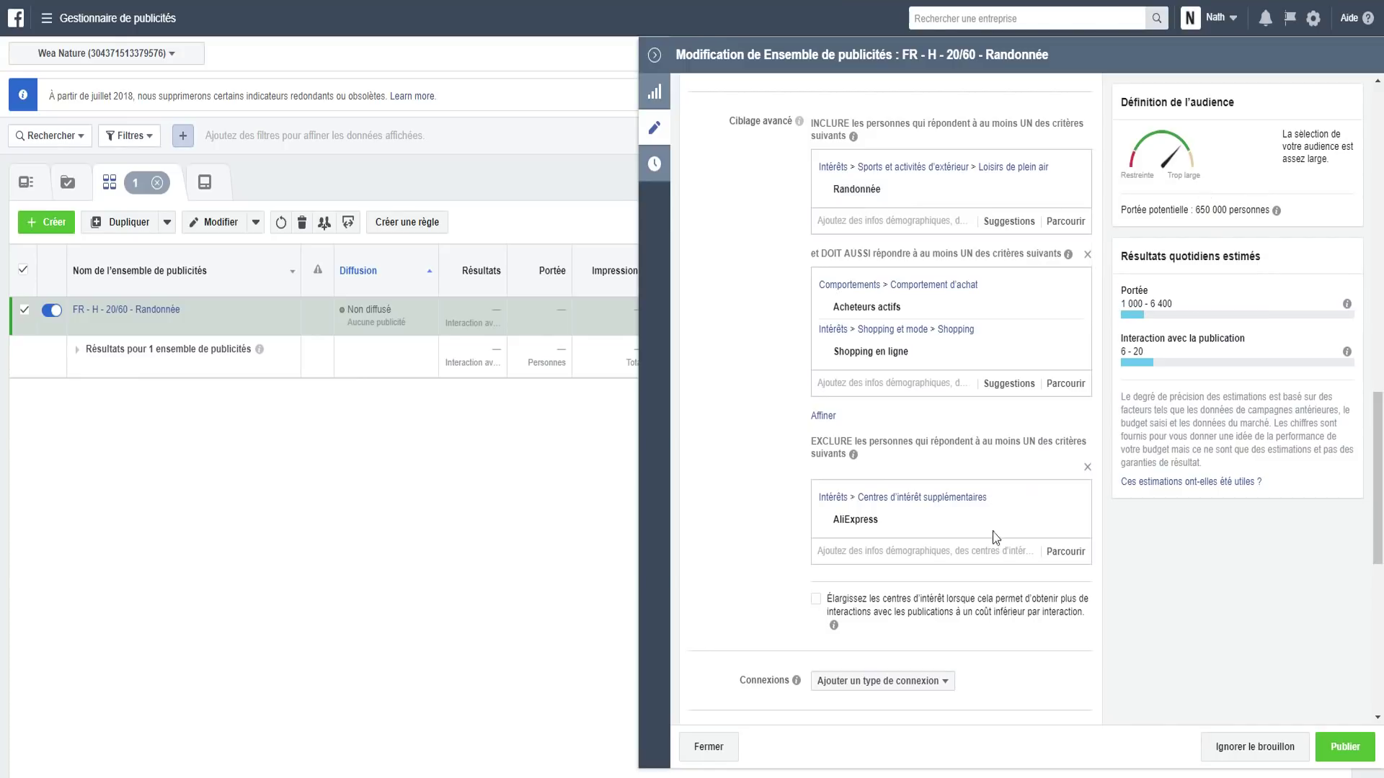
scroll(859, 513, down, 1)
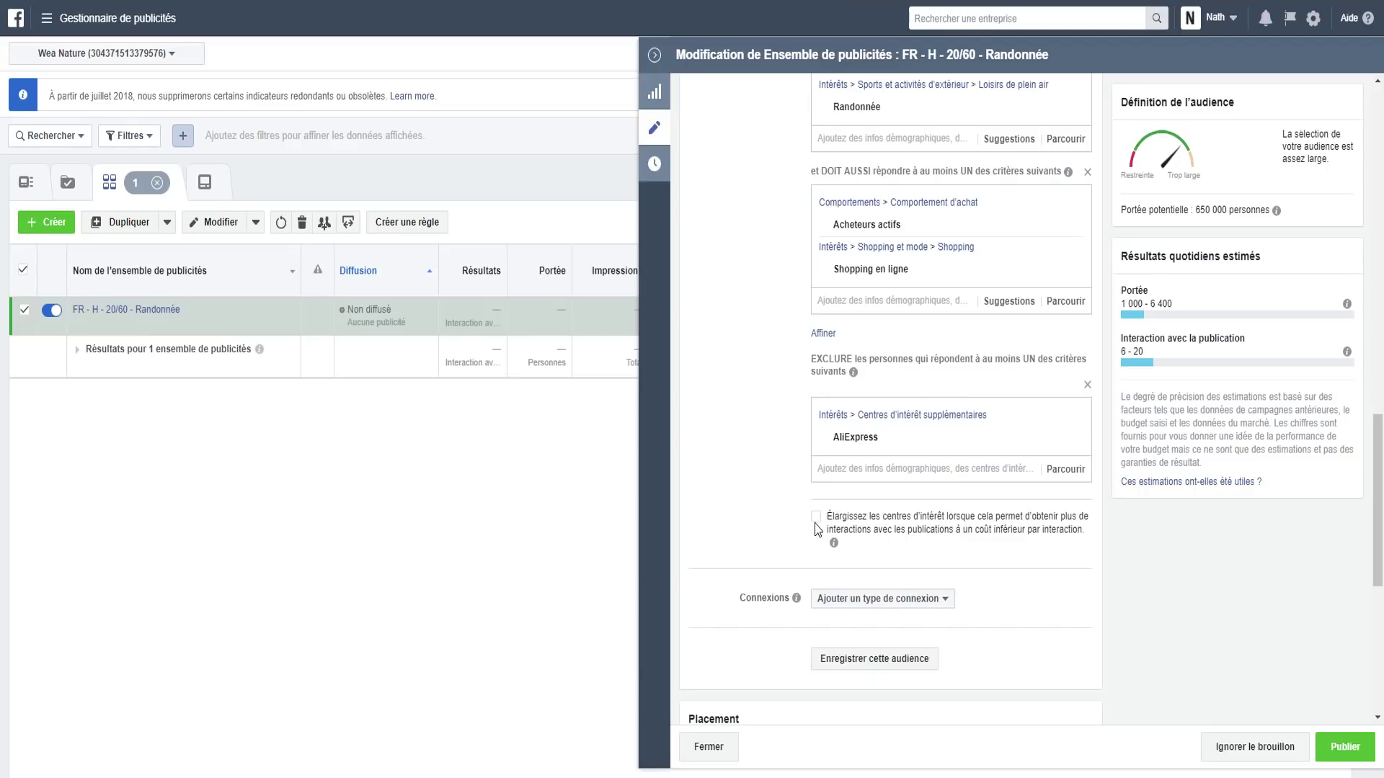
mouse_move(863, 121)
scroll(847, 126, up, 1)
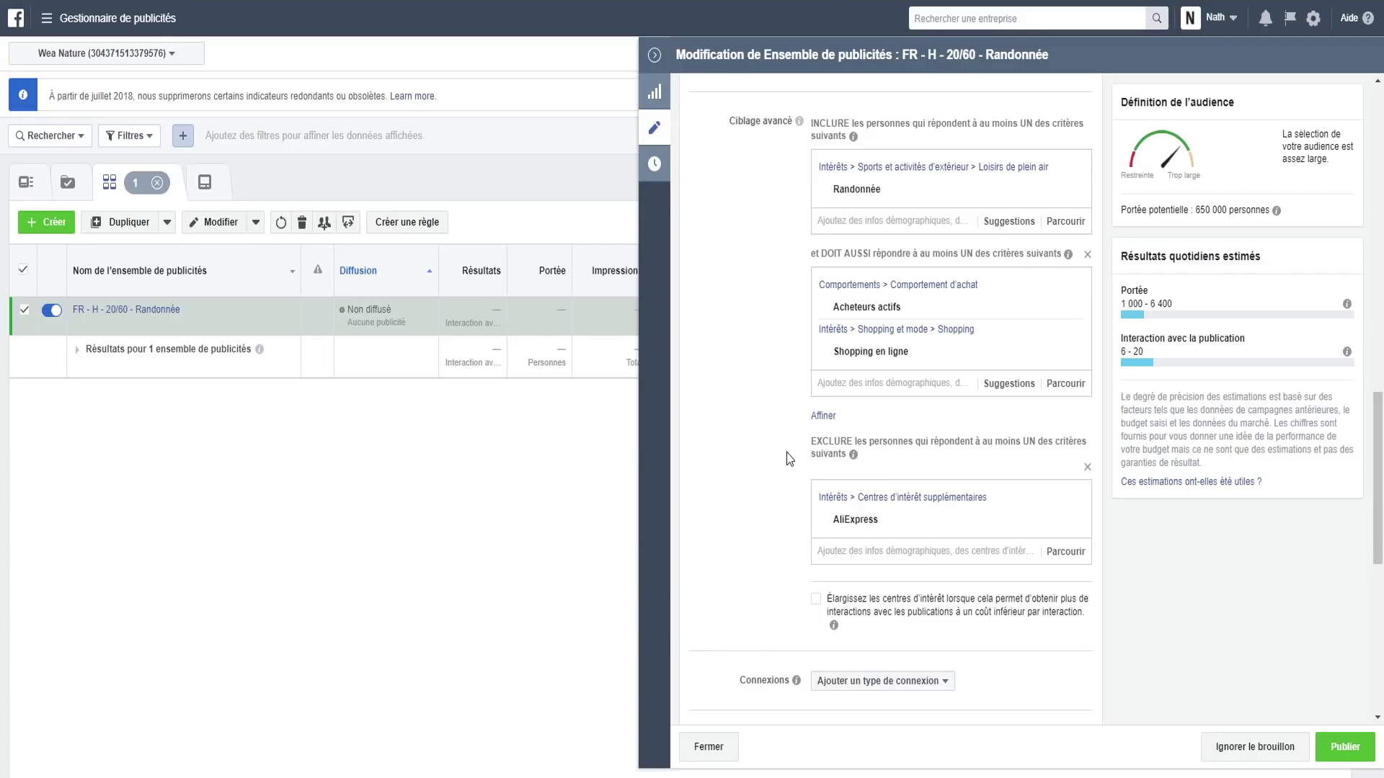
scroll(790, 459, down, 3)
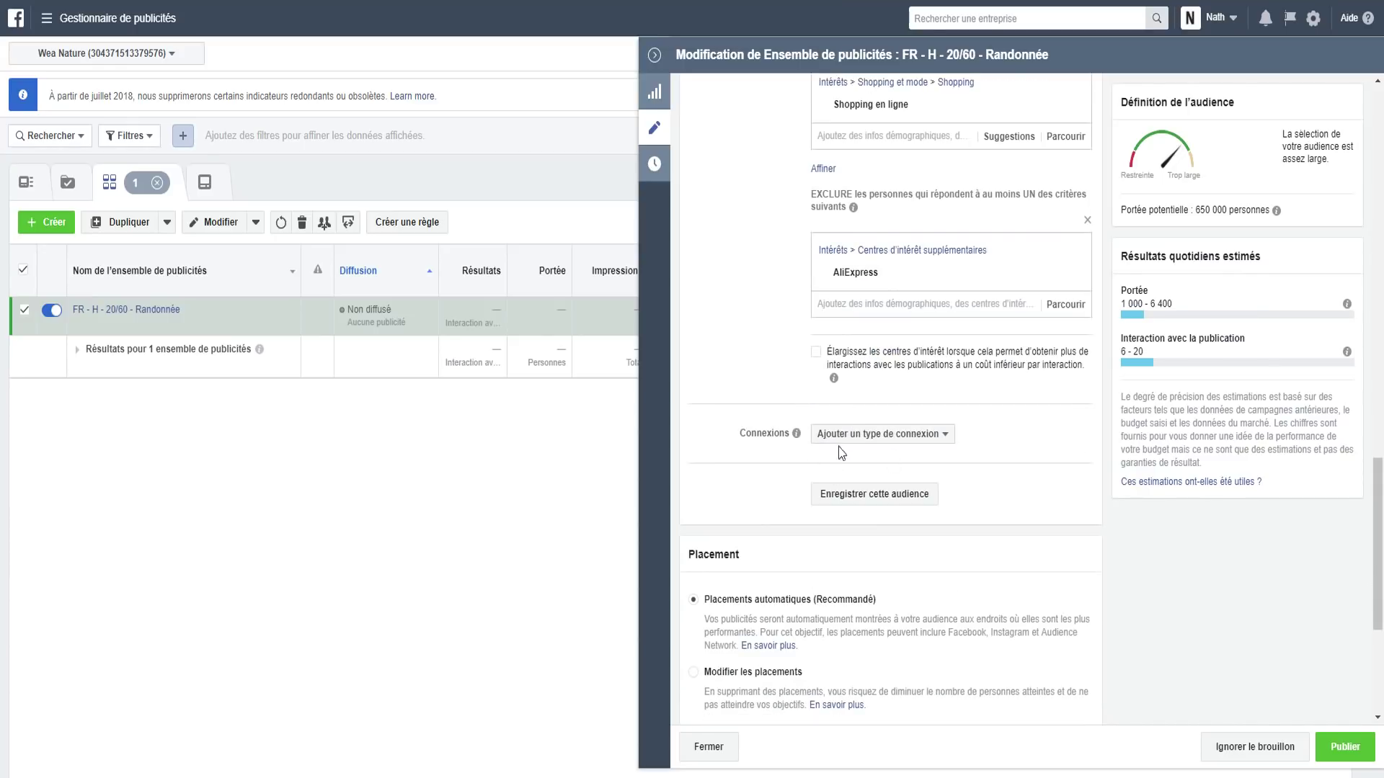
scroll(877, 414, down, 2)
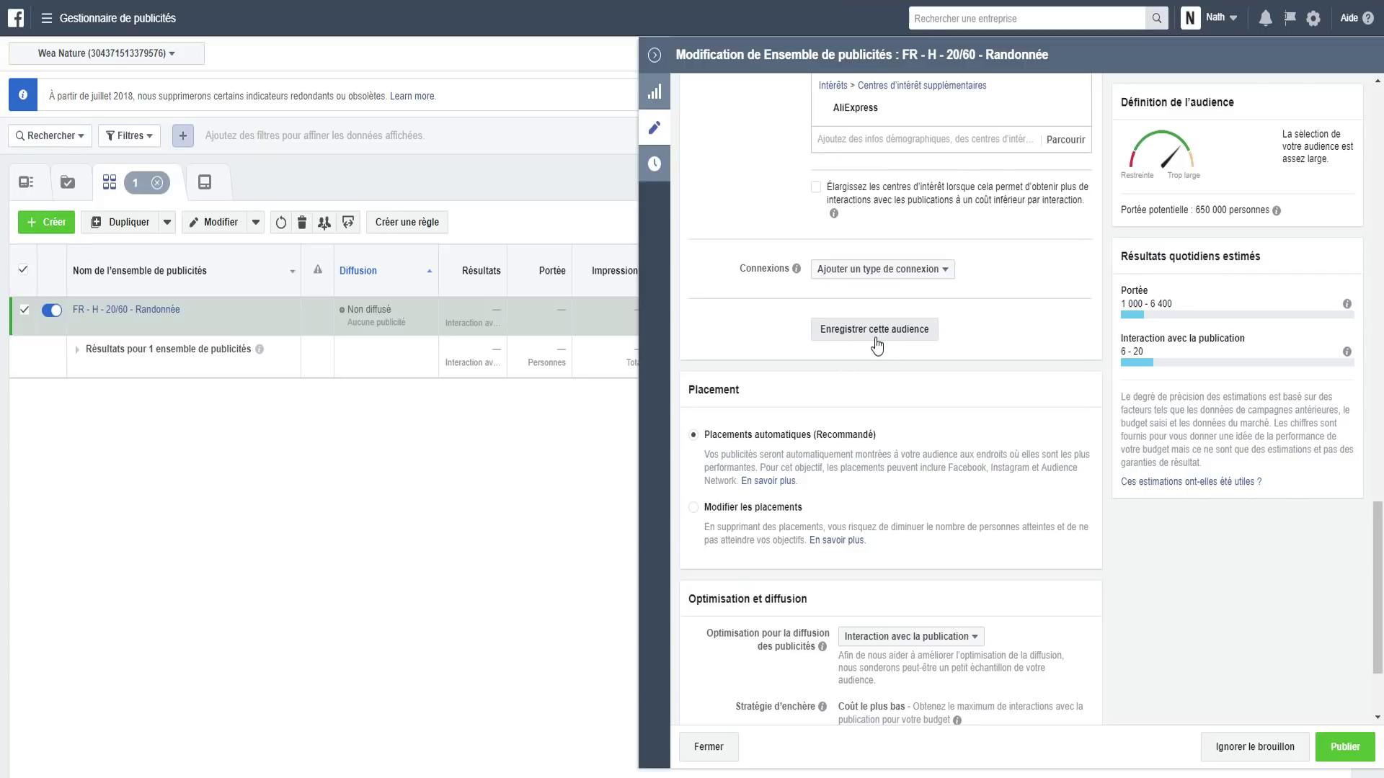
scroll(877, 335, up, 6)
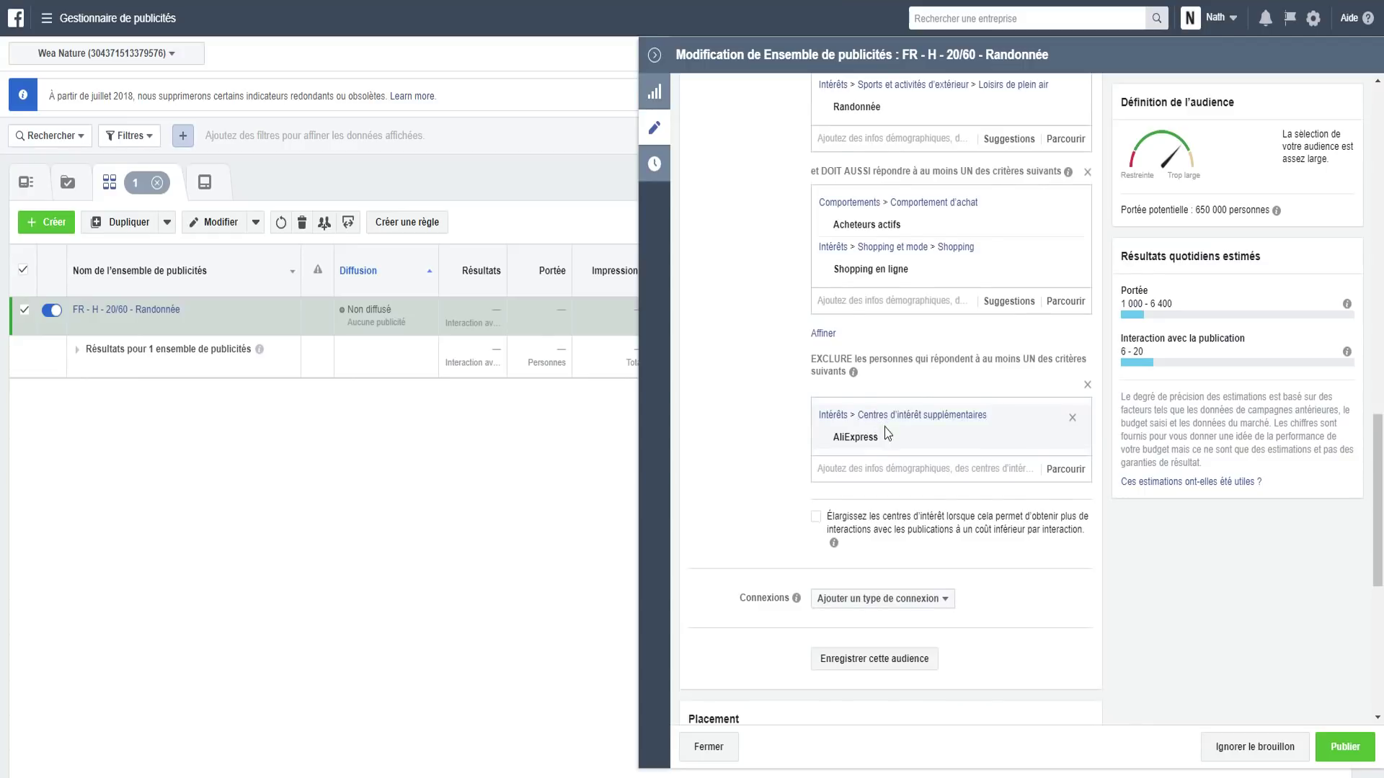
mouse_move(870, 386)
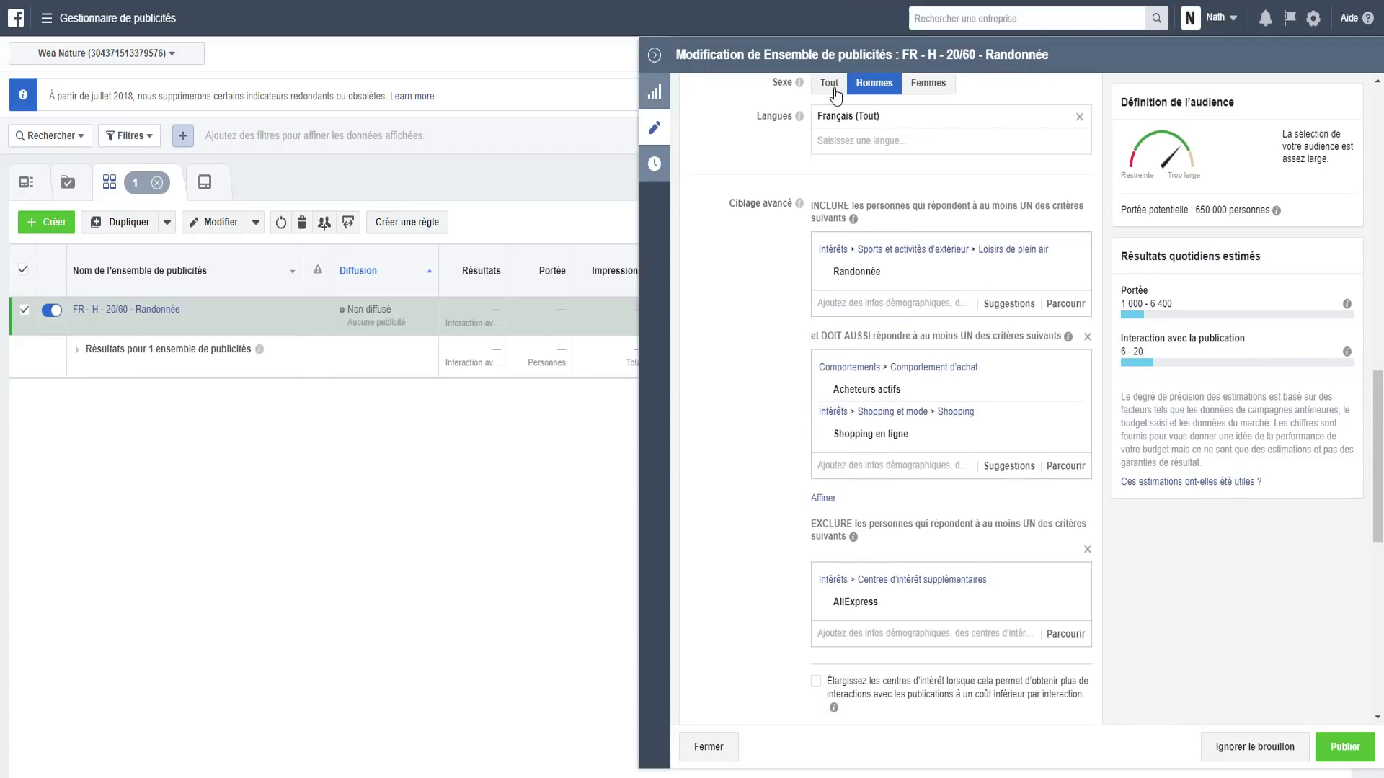
Switch the ad set to Modifier les placements and deselect all Facebook and Instagram placements.
scroll(854, 493, down, 4)
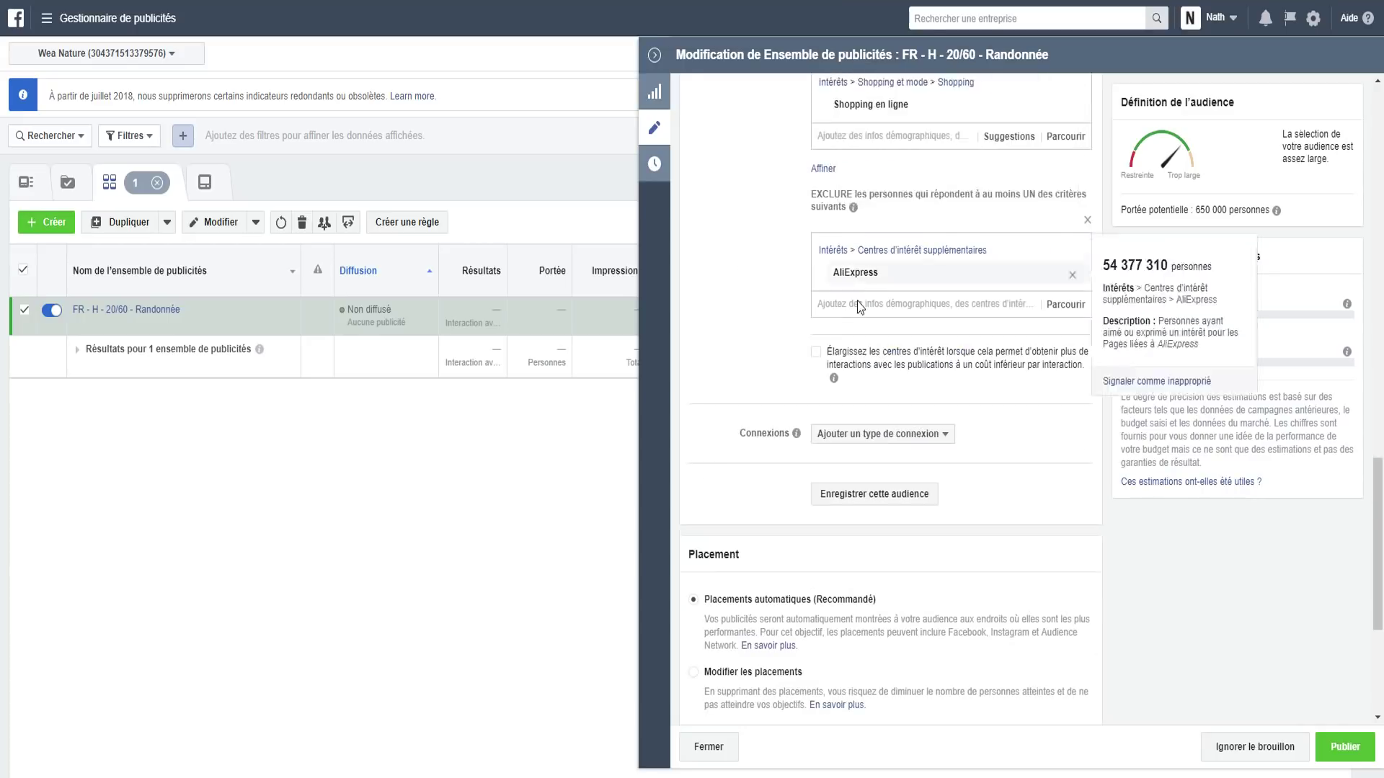
scroll(847, 269, down, 4)
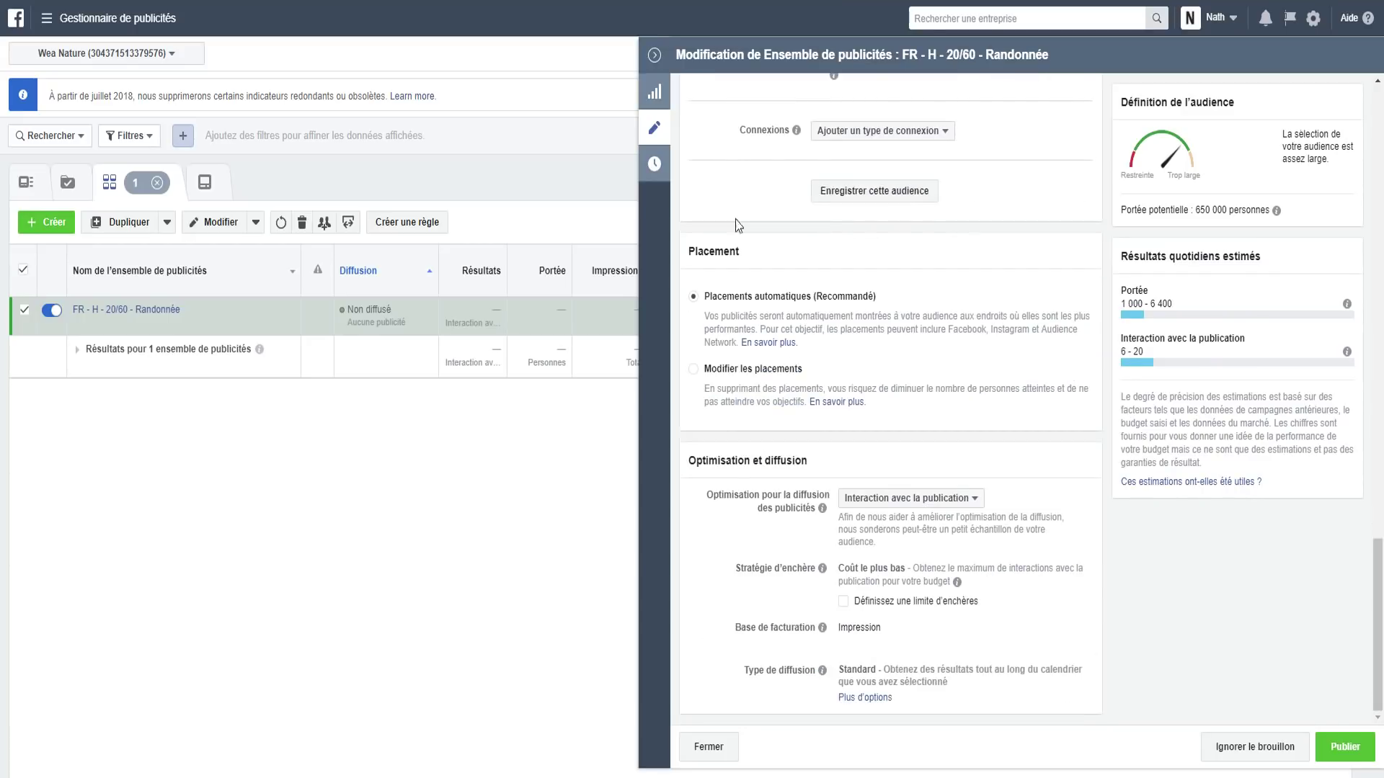
click(693, 369)
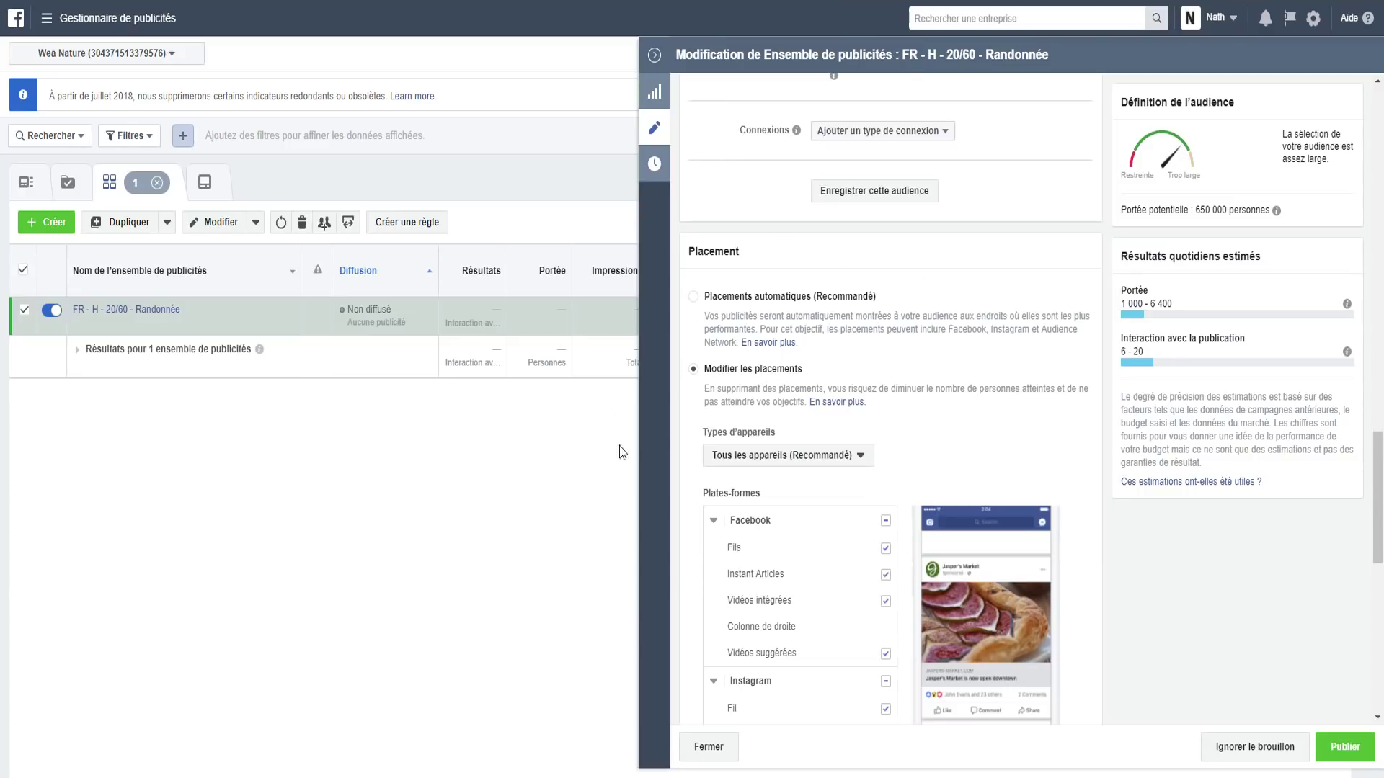
click(885, 520)
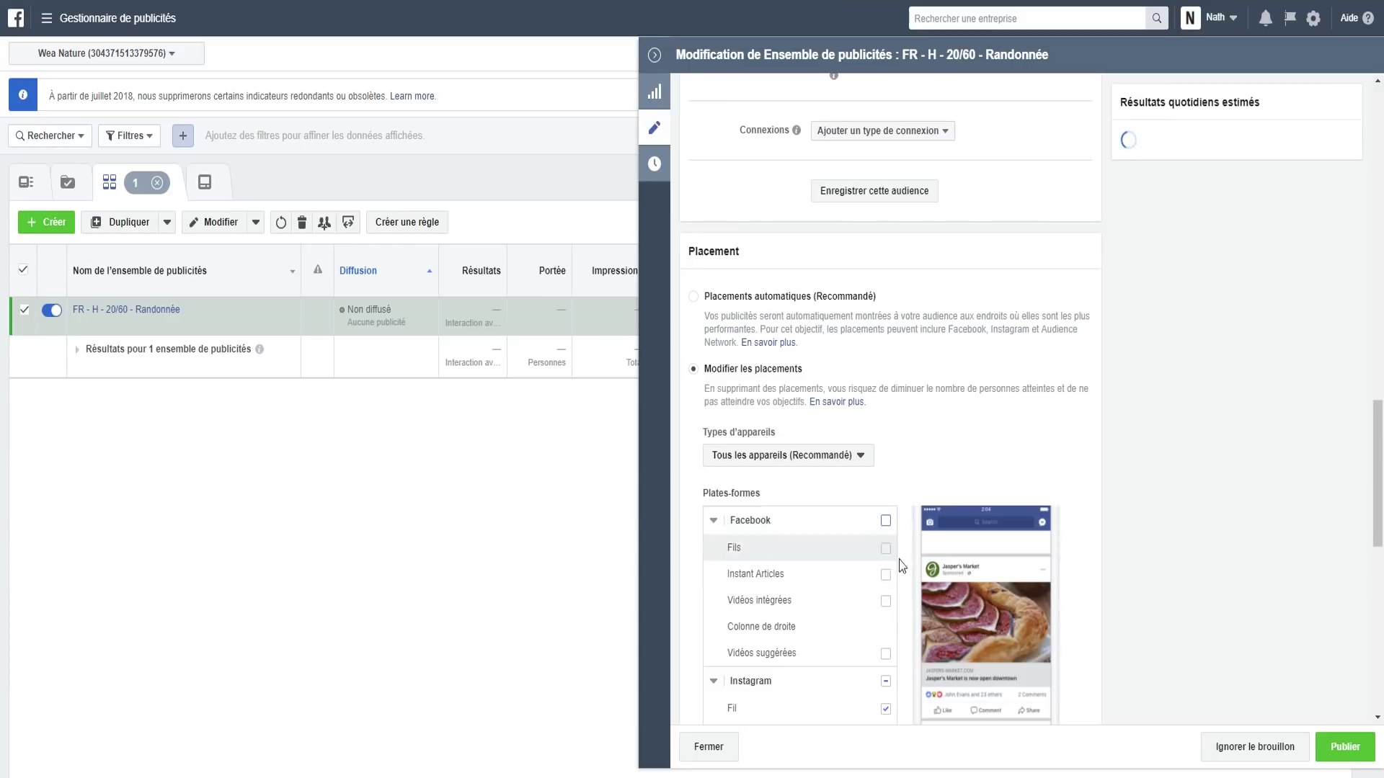
scroll(884, 526, down, 2)
click(885, 519)
scroll(884, 527, down, 1)
scroll(884, 530, down, 1)
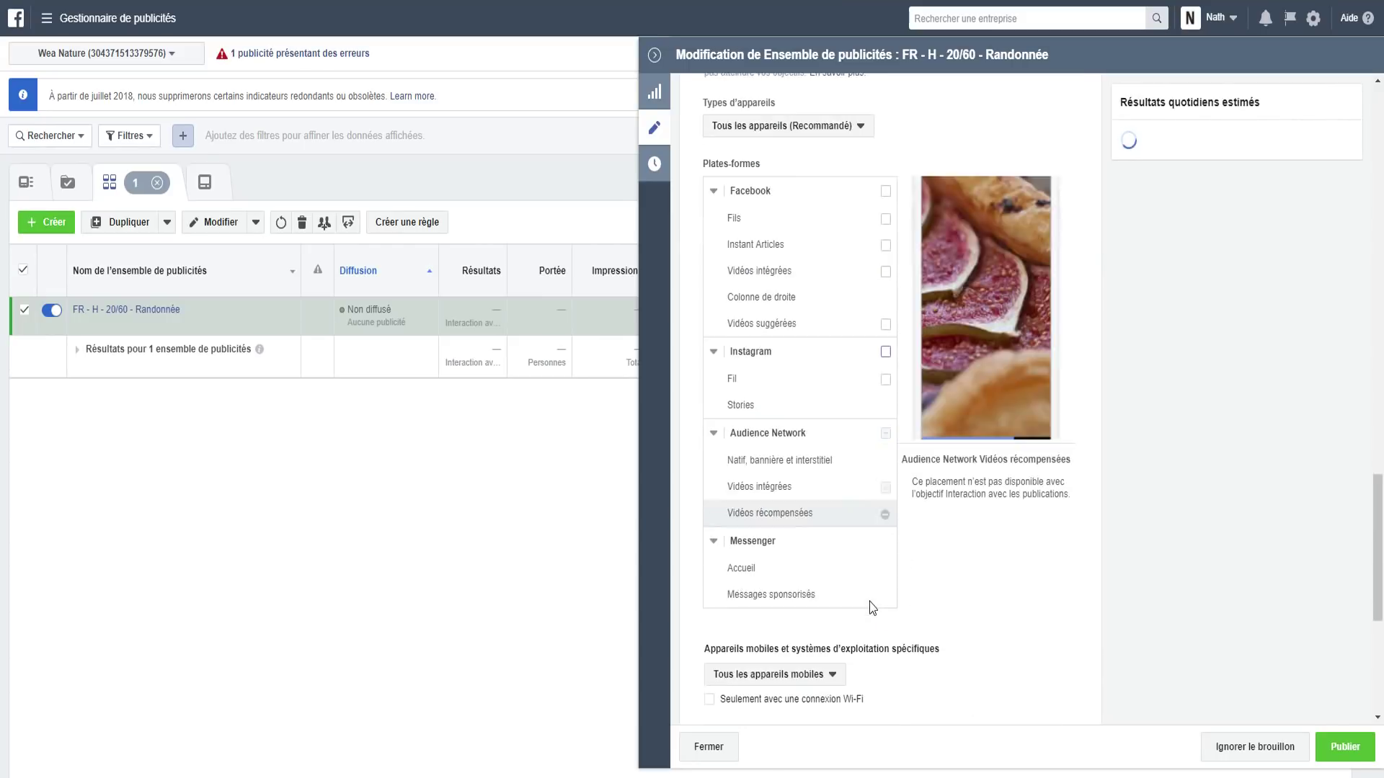
Enable only the Fils placement under Facebook and deselect Audience Network.
scroll(807, 519, up, 2)
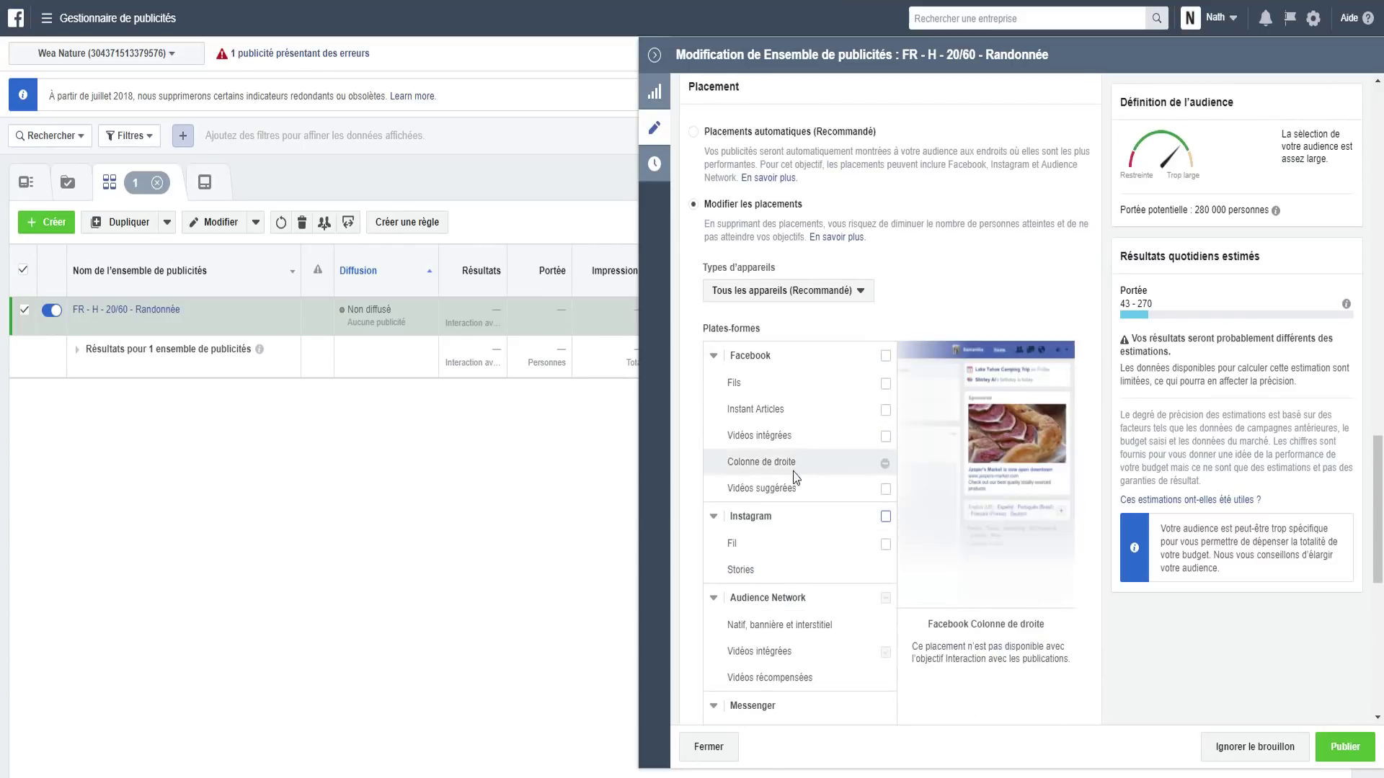
click(885, 384)
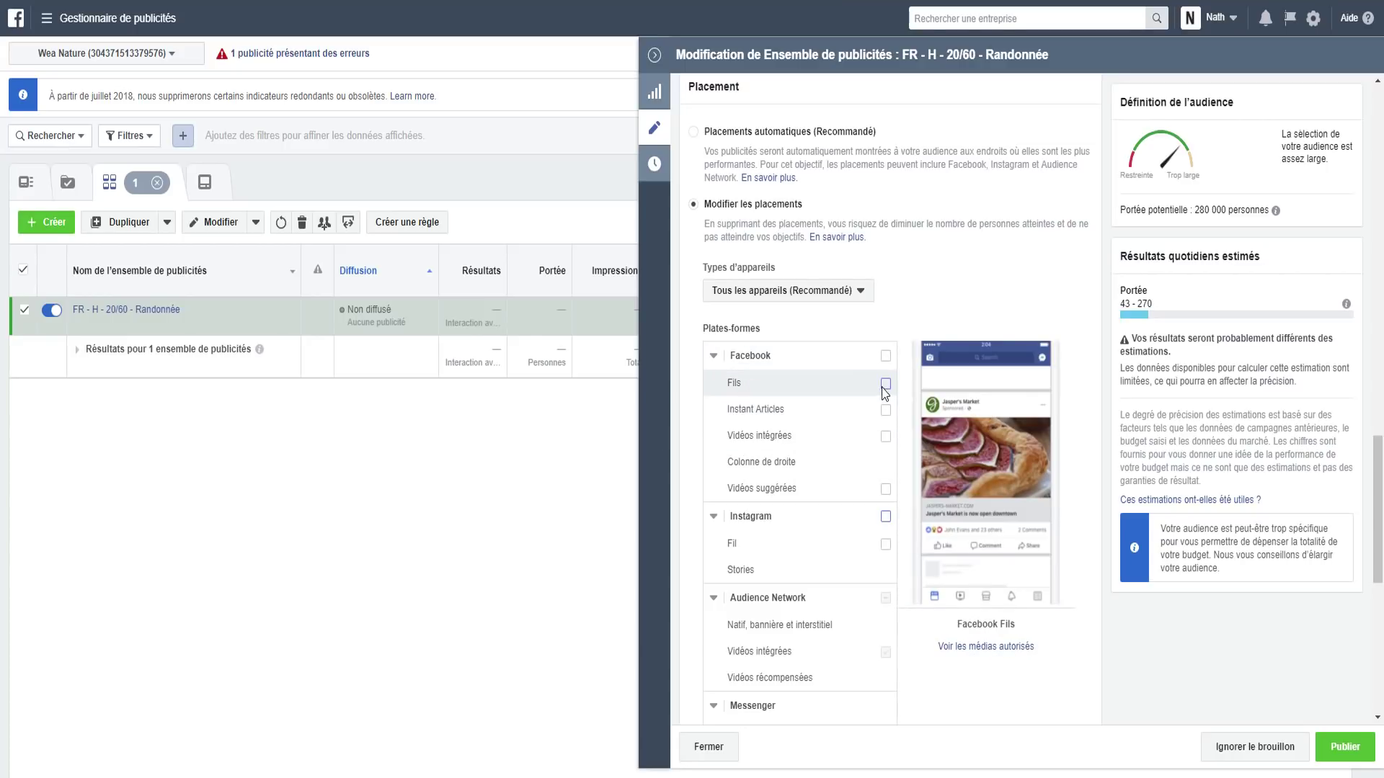
click(885, 598)
scroll(737, 595, down, 2)
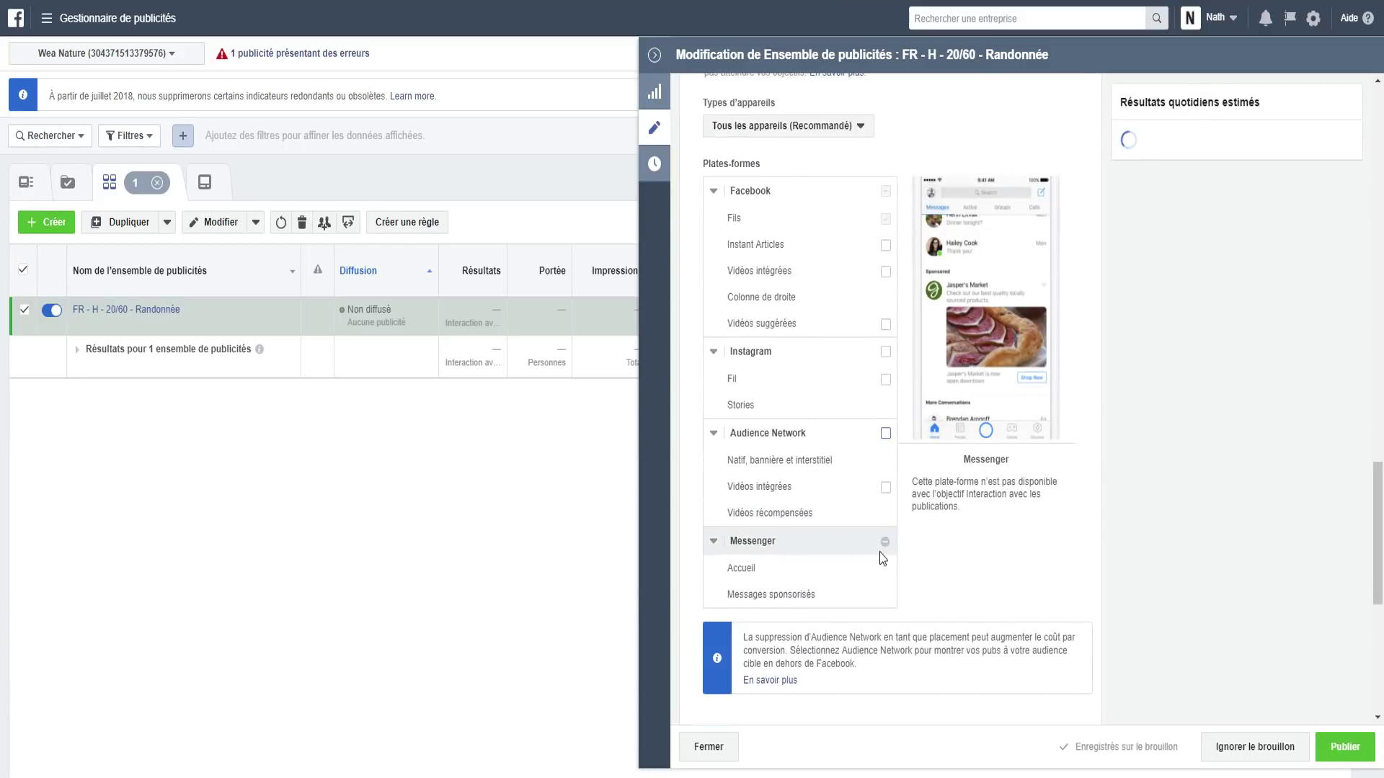
scroll(872, 469, up, 2)
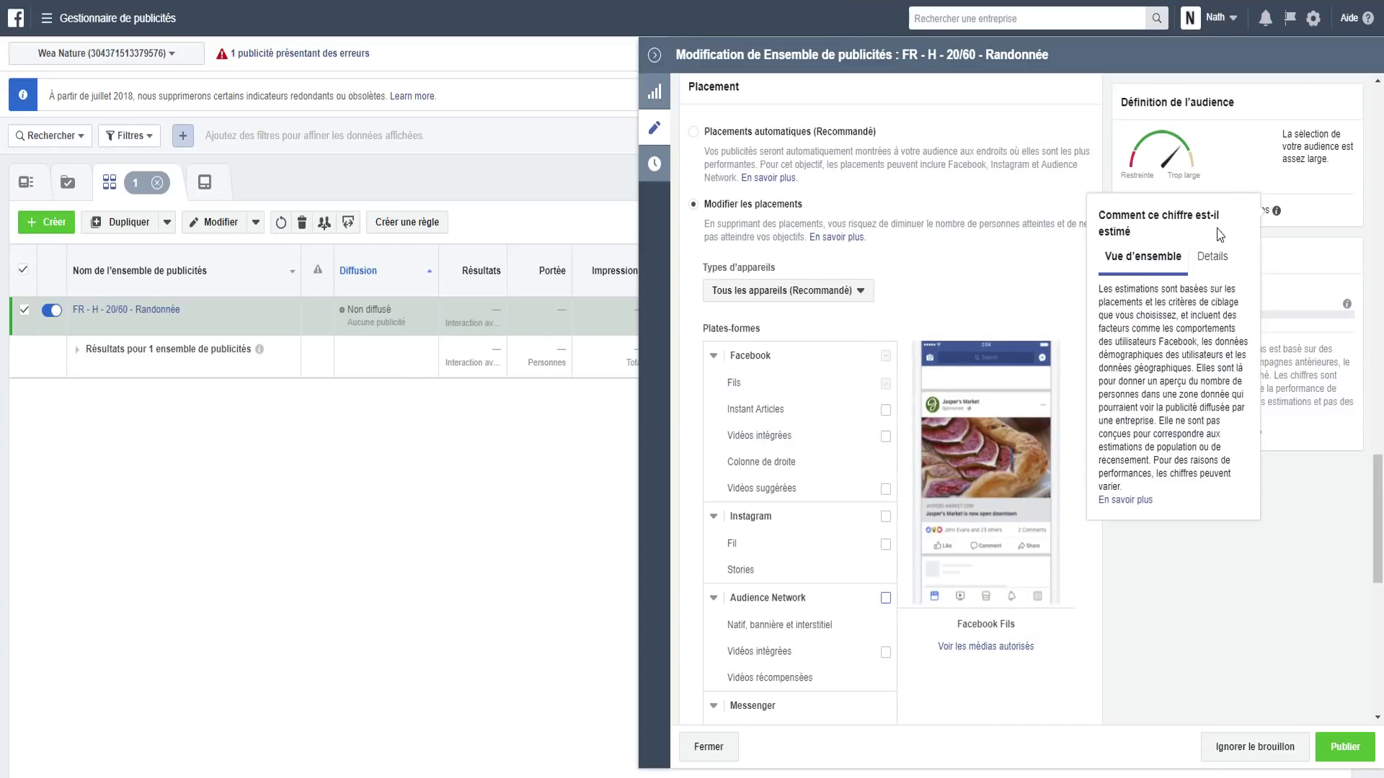
Review the remaining placement settings, the mobile device choices, the optimisation and delivery options, and the rest of the ad set.
scroll(858, 252, down, 3)
scroll(865, 216, down, 4)
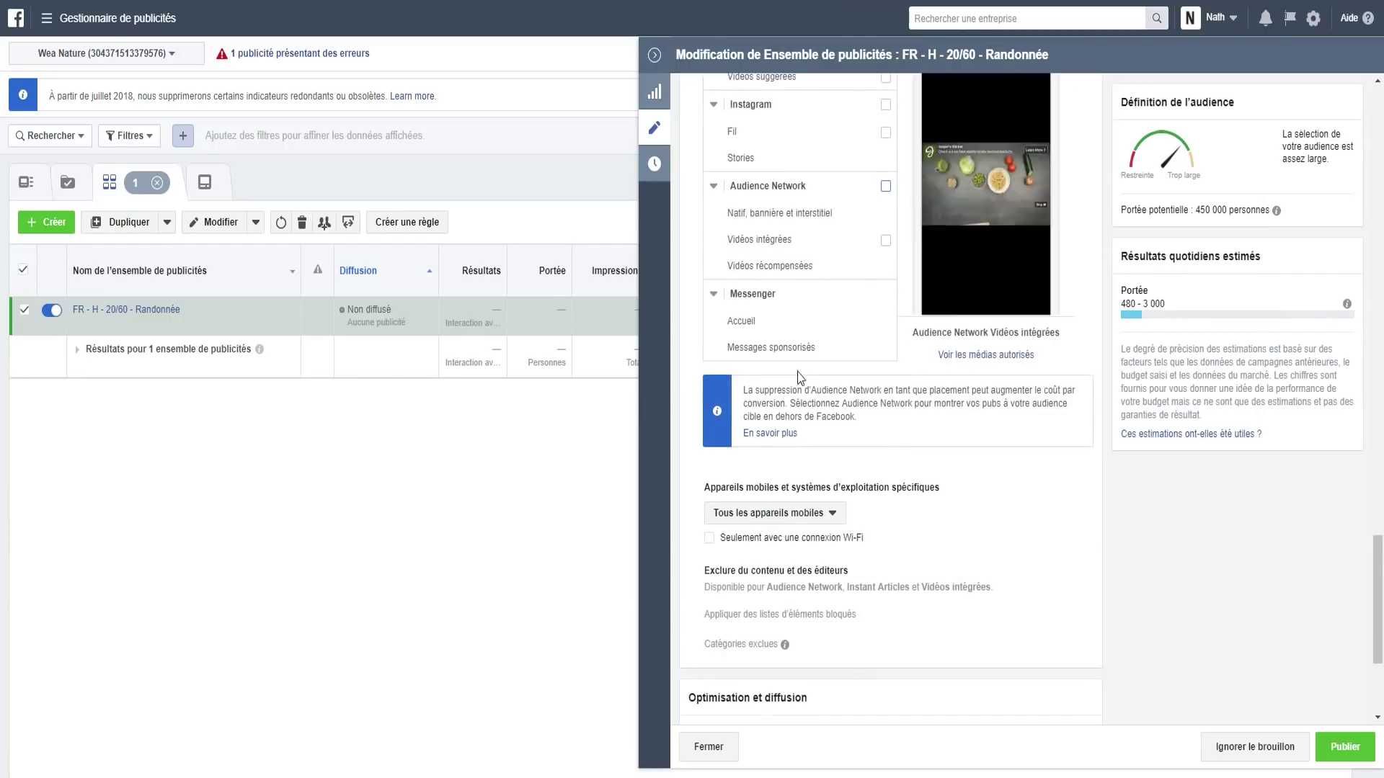
click(836, 350)
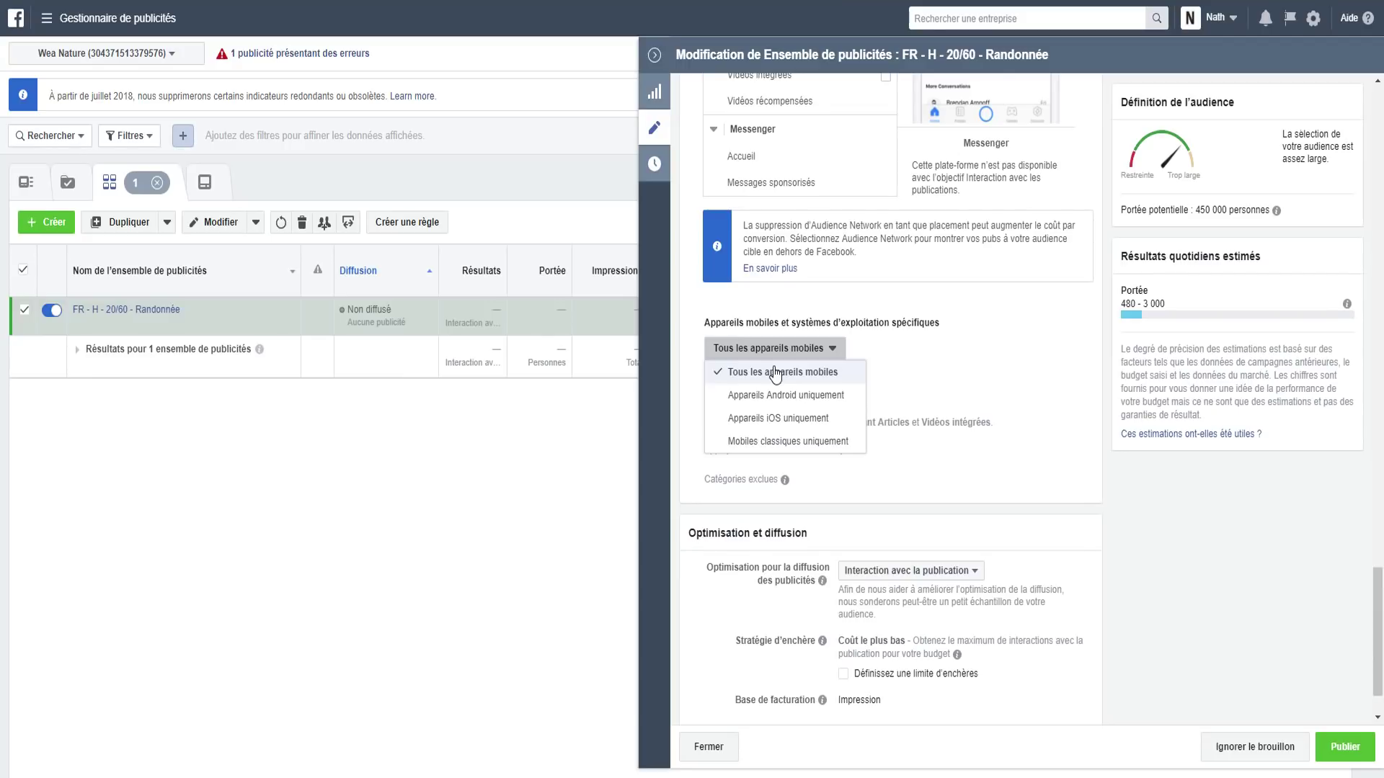
click(930, 368)
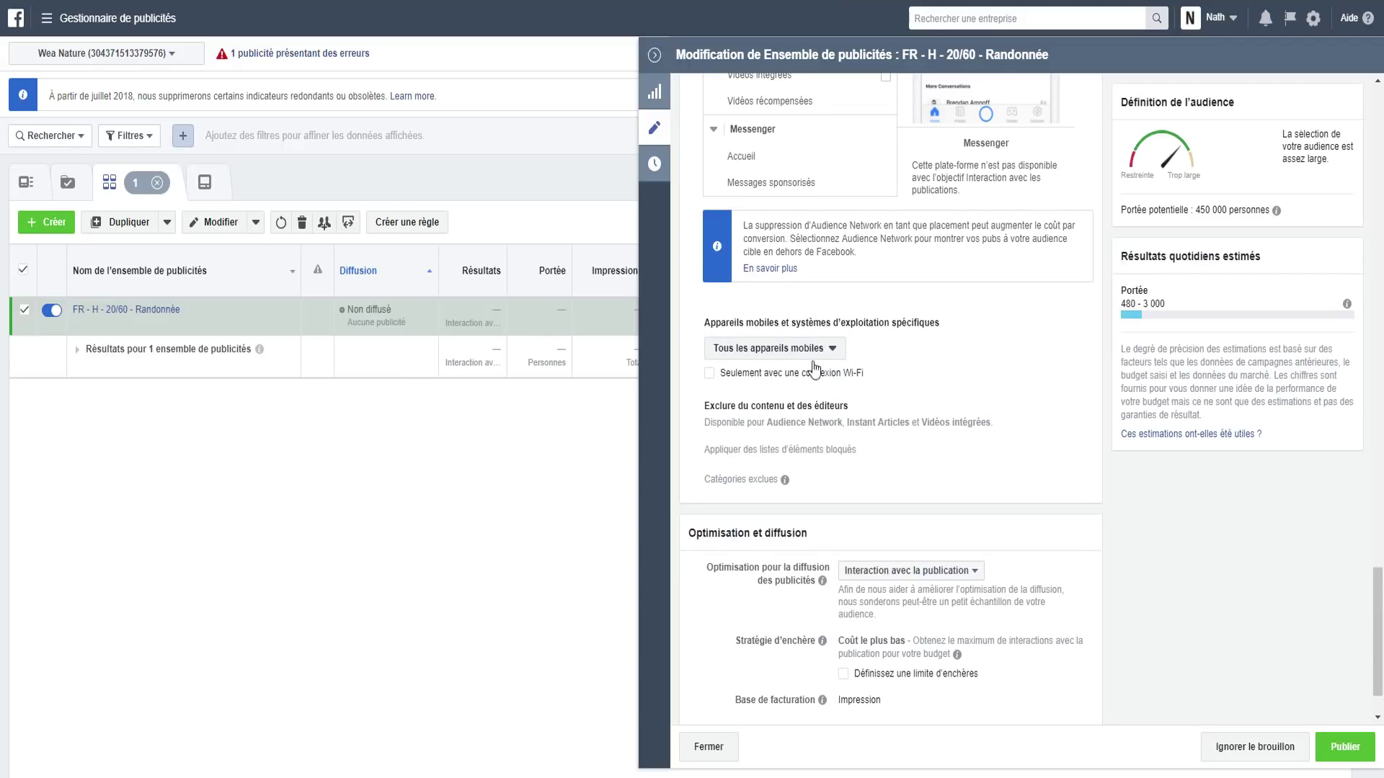
scroll(812, 367, down, 1)
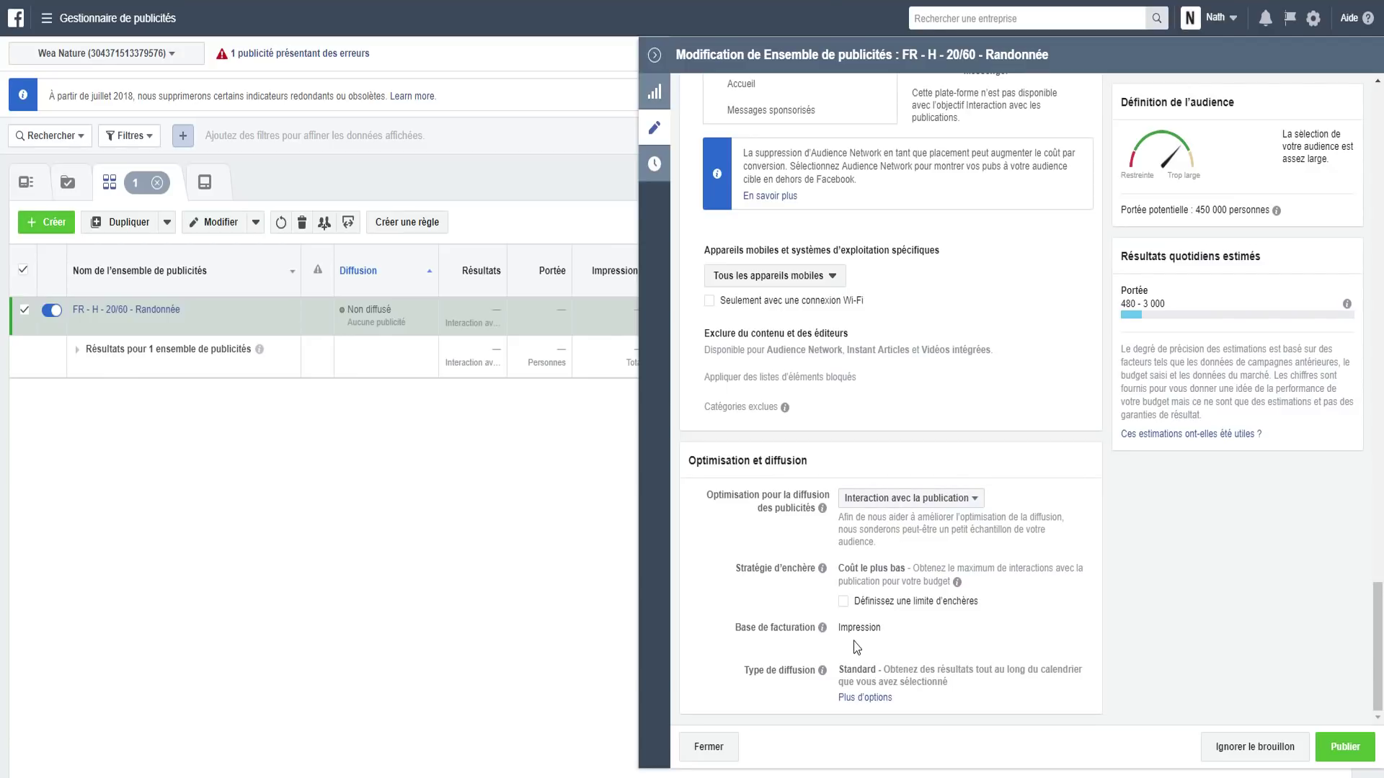
scroll(986, 368, up, 12)
scroll(986, 369, up, 15)
scroll(1110, 529, down, 9)
Publish the FR - H - 20/60 - Randonnée ad set, close its editor and switch the ad set off.
click(1342, 749)
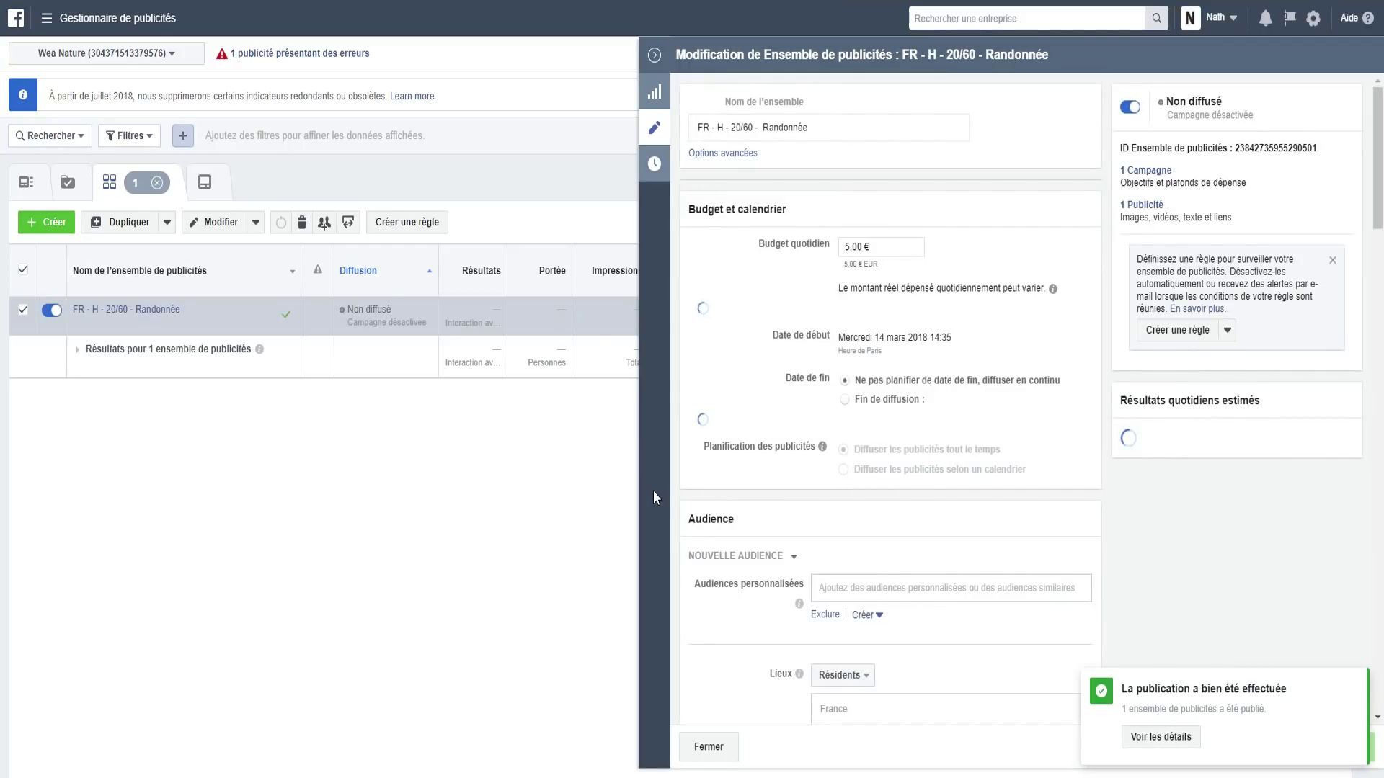
click(655, 55)
click(51, 311)
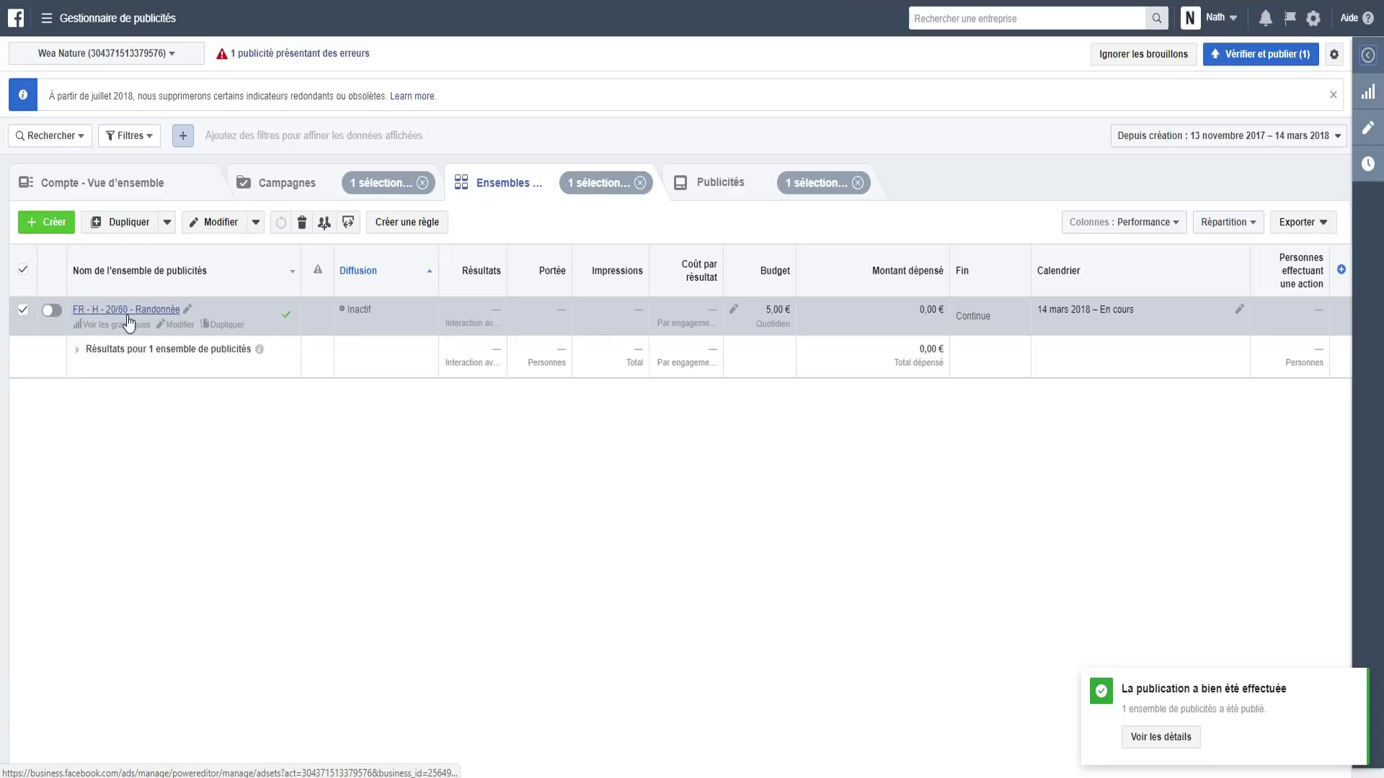
Duplicate the Randonnée ad set once within its original campaign and name the copy "FR - H - 20/60 - Pêche".
click(225, 325)
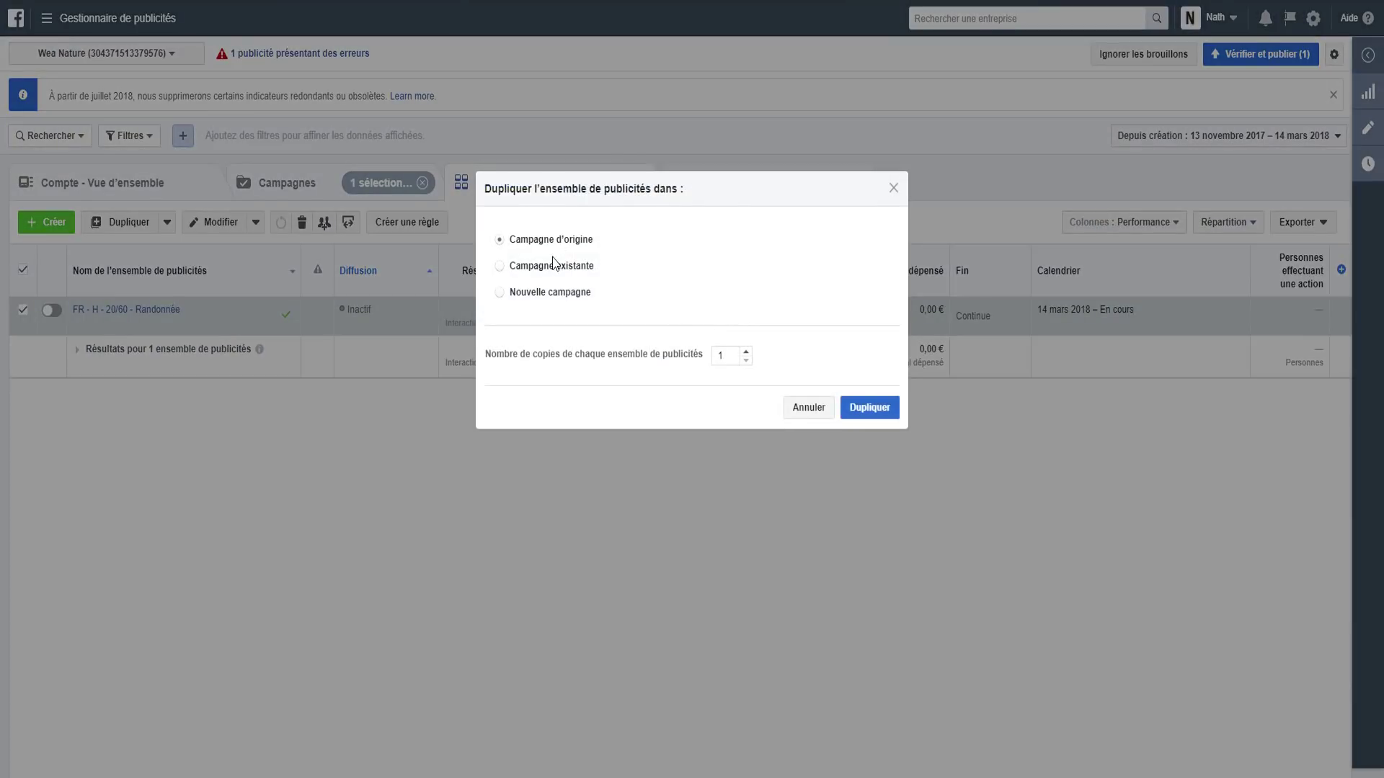
click(851, 412)
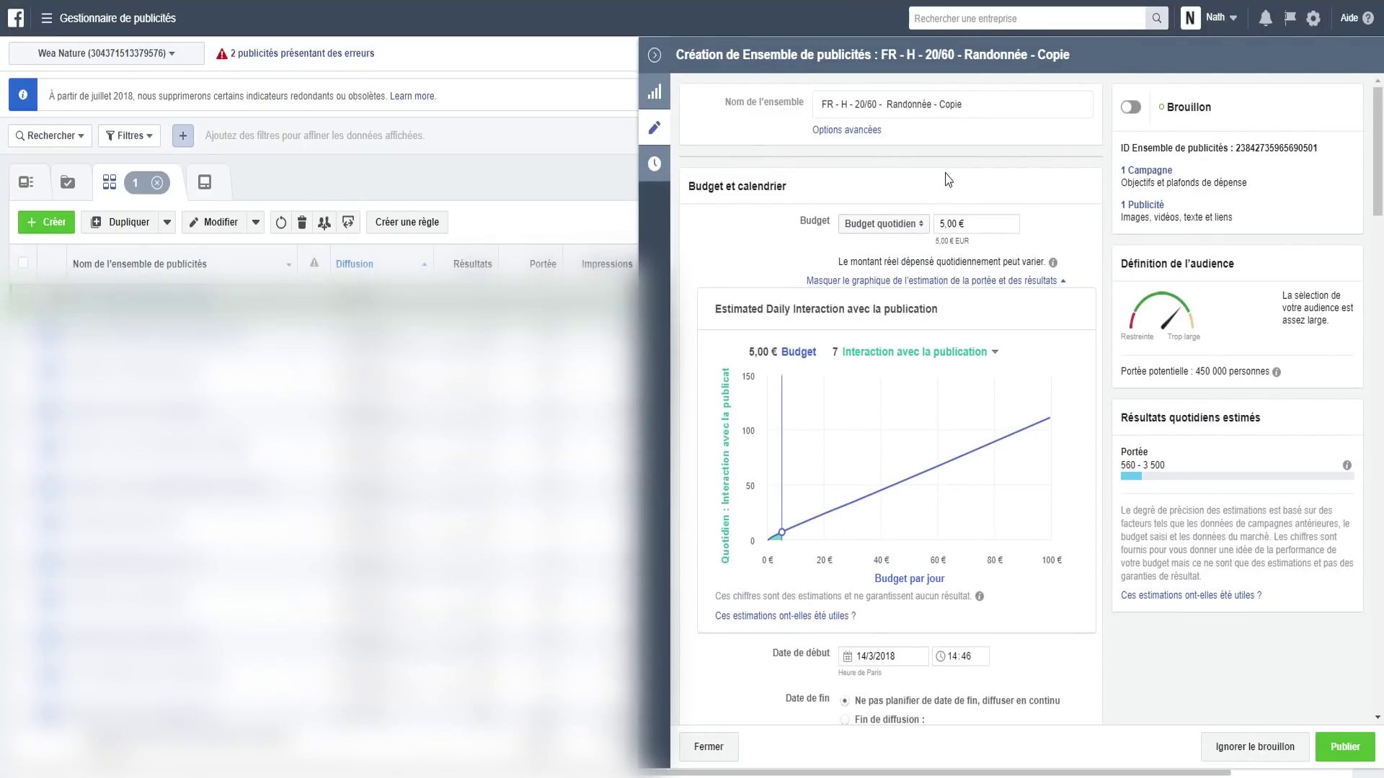
drag(973, 109, 890, 110)
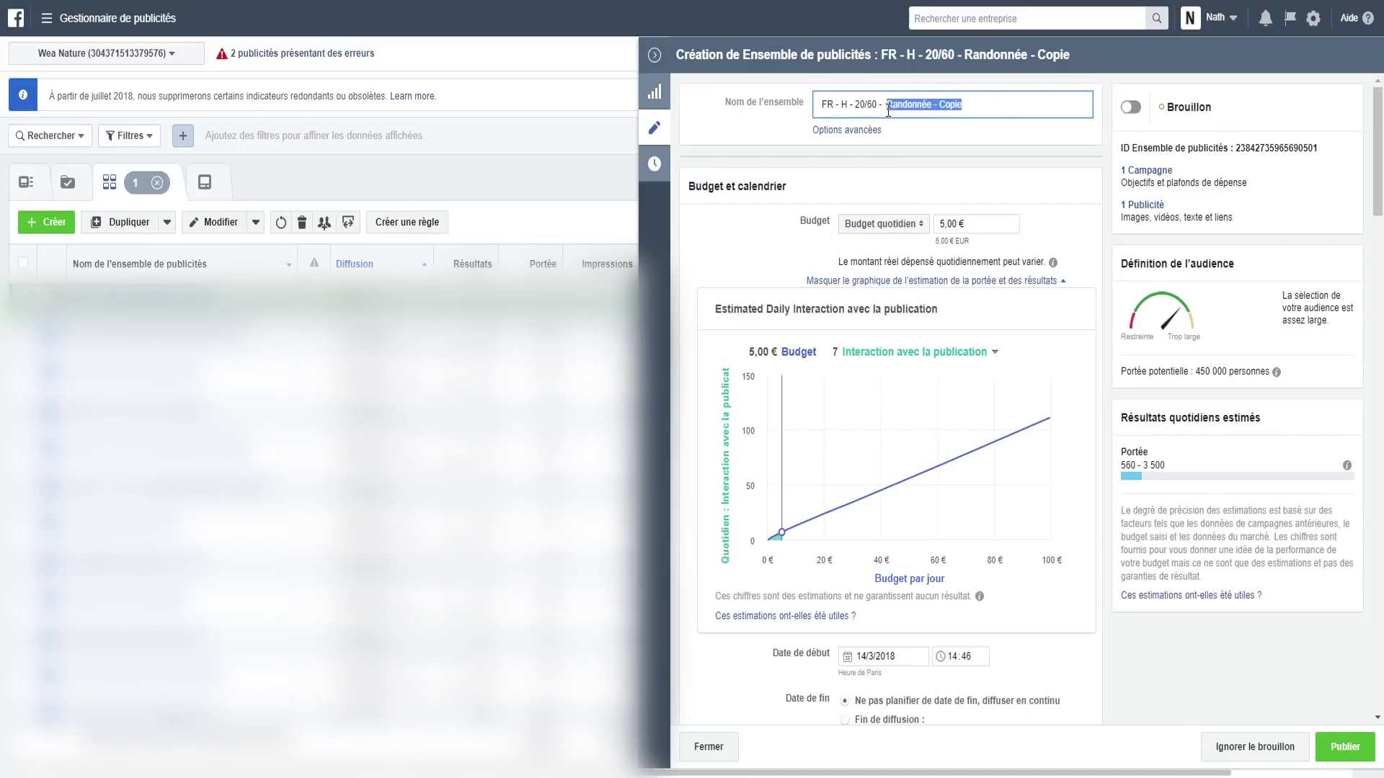
text(P)
text(éc)
Replace the Randonnée interest with Pêche in the narrowed targeting of the copied ad set and publish the draft items.
scroll(901, 389, down, 10)
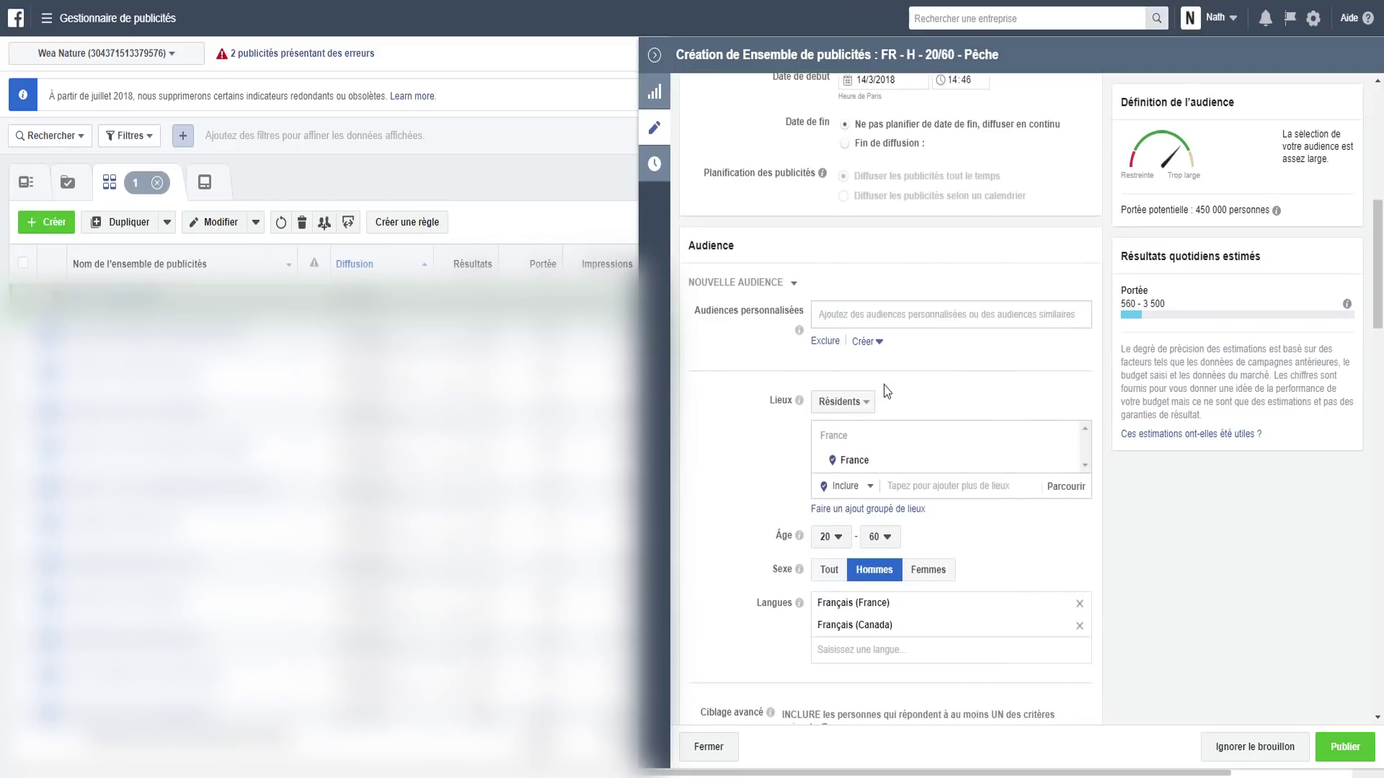
scroll(971, 317, down, 2)
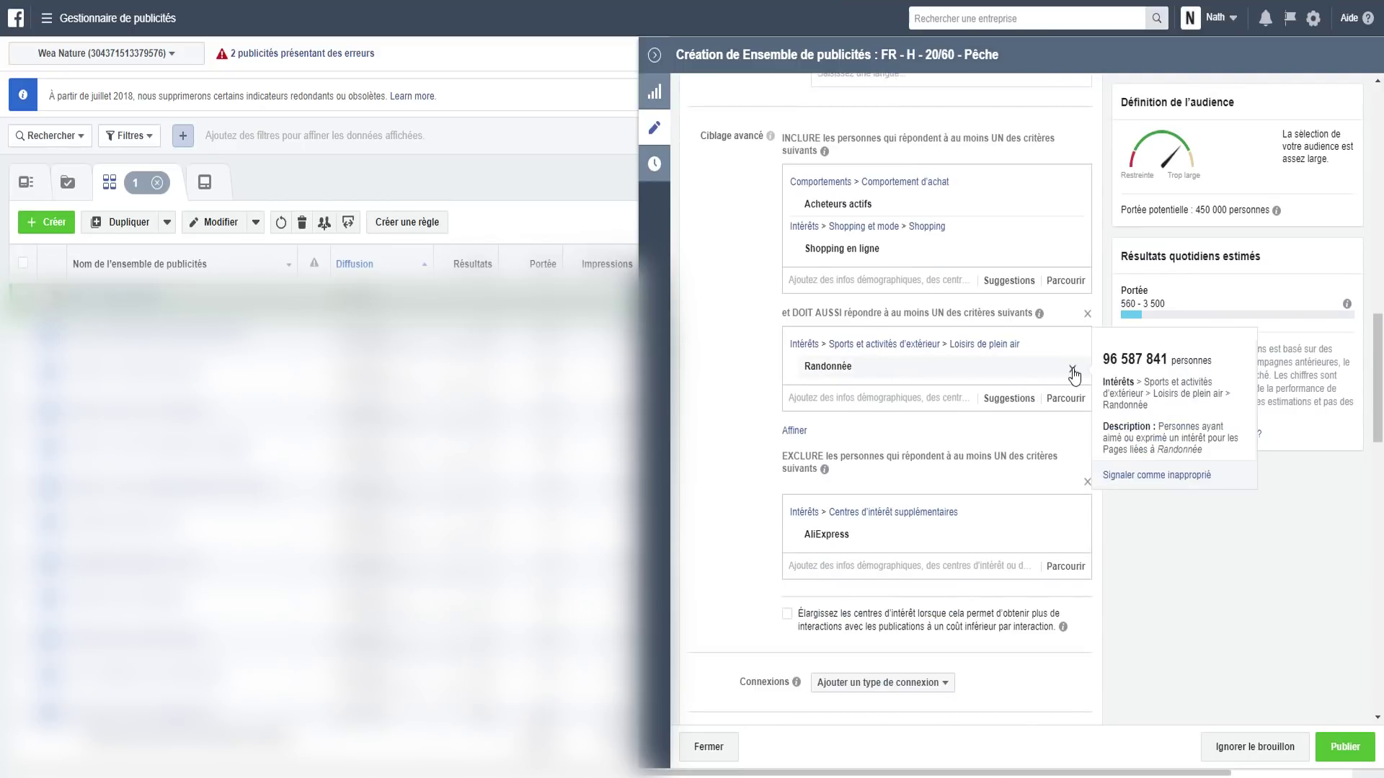
click(1071, 366)
click(849, 339)
text(Pêche)
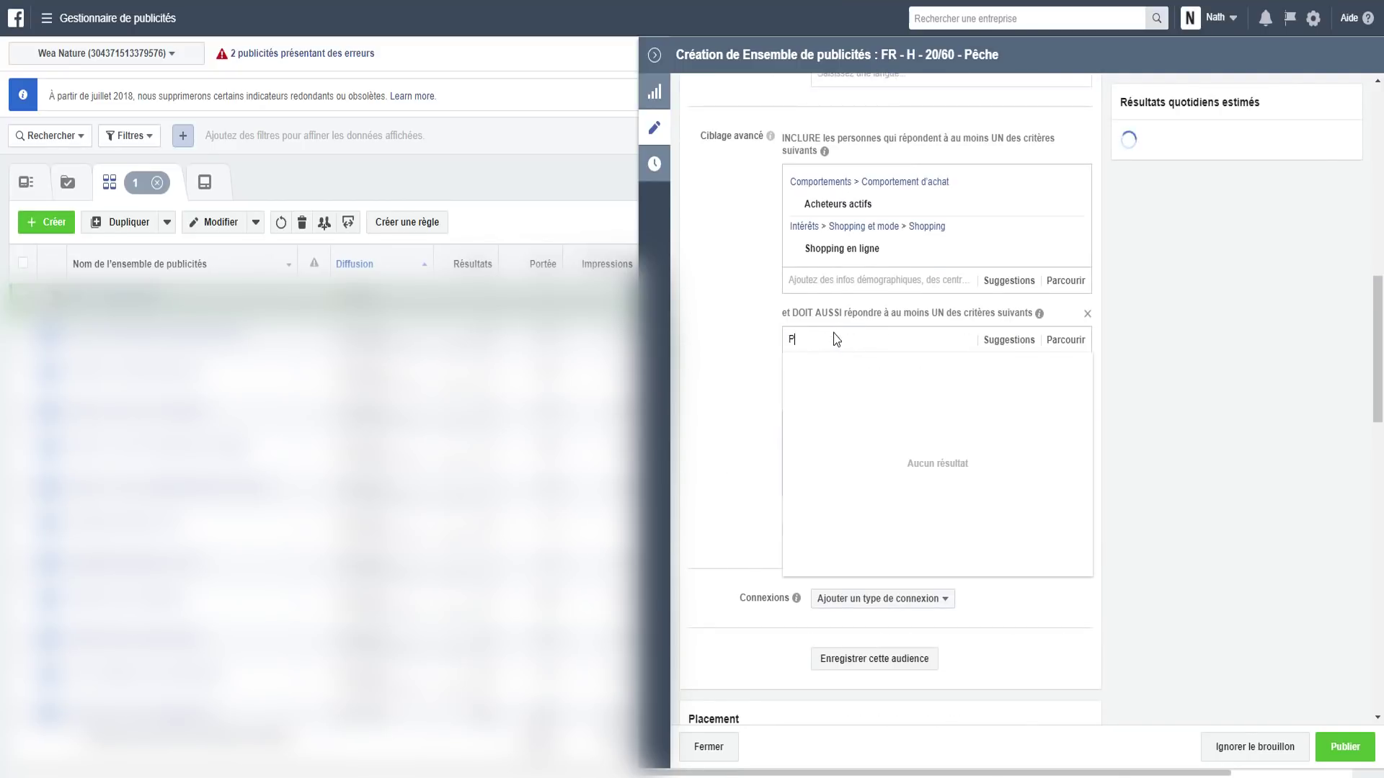
click(832, 365)
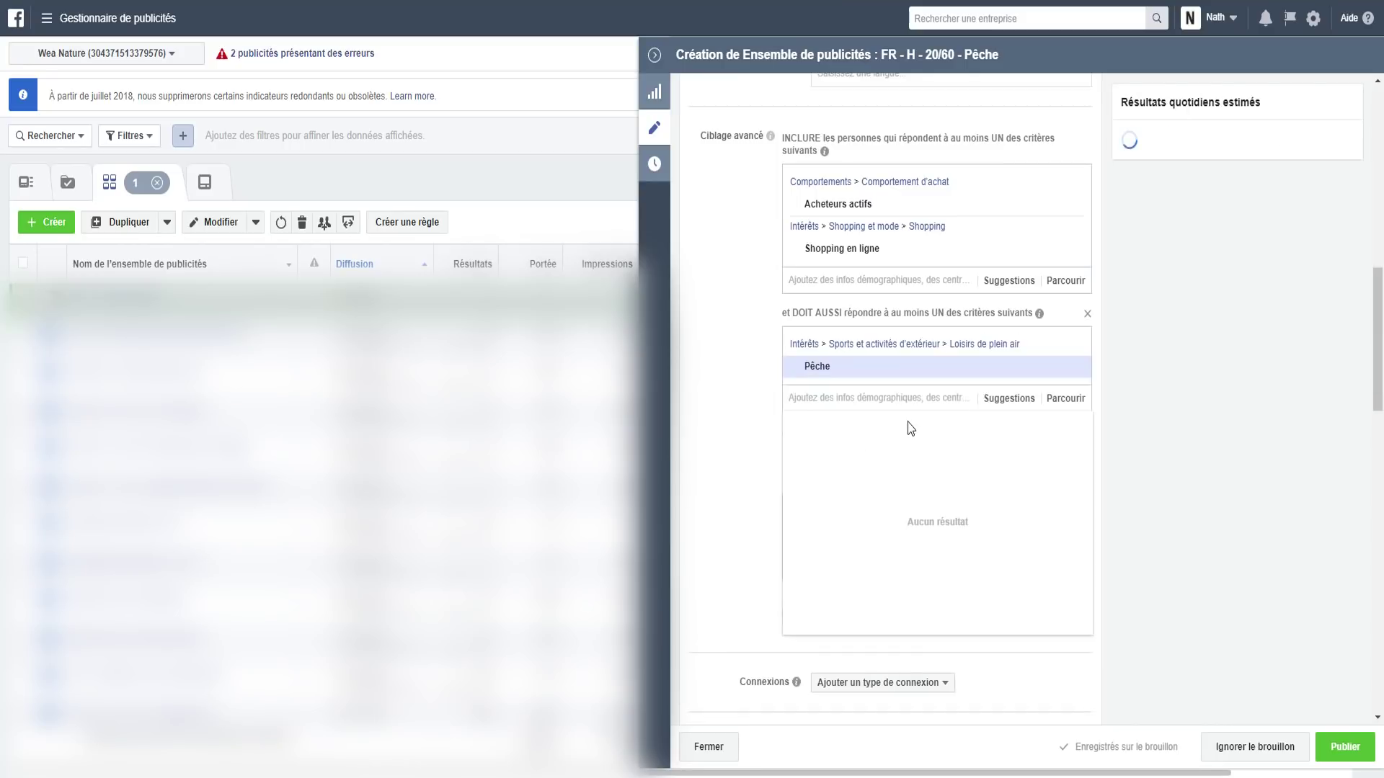
click(1344, 747)
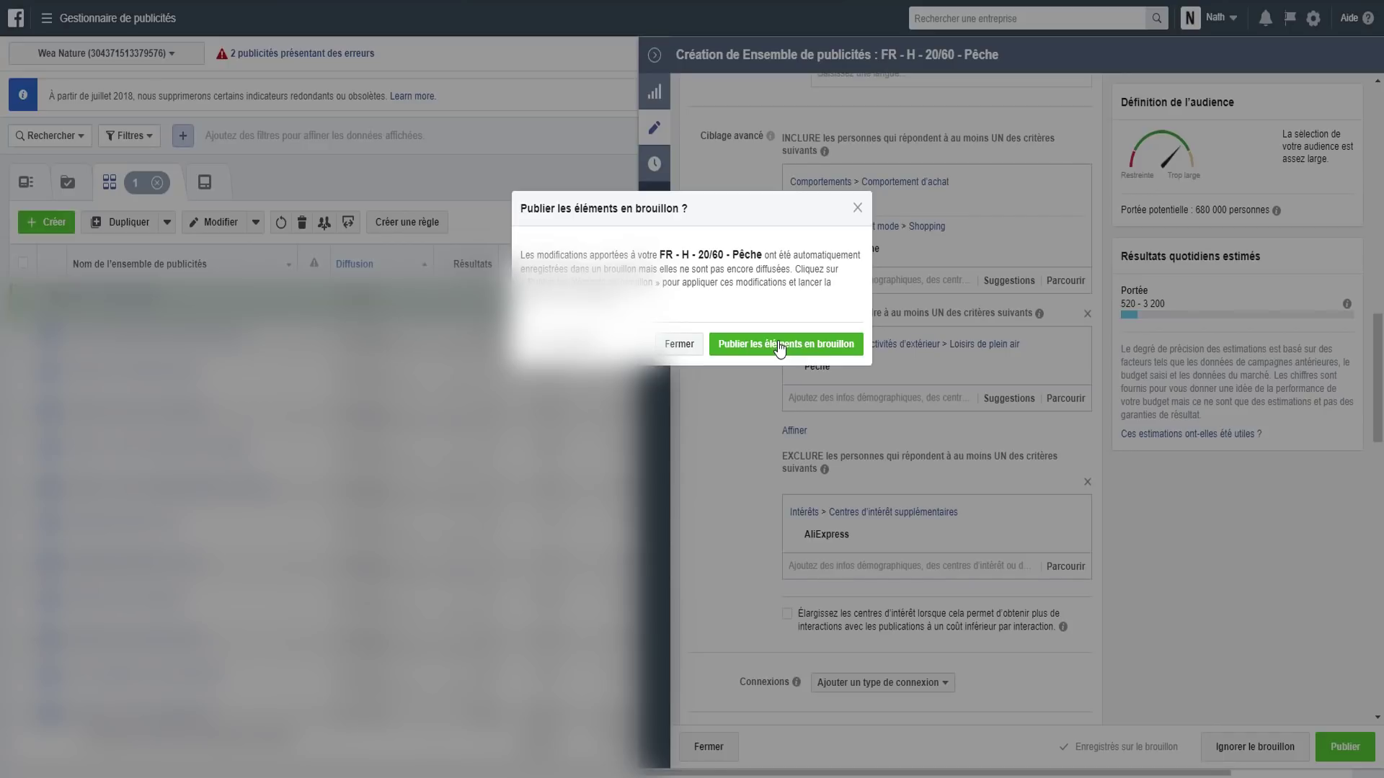
click(779, 345)
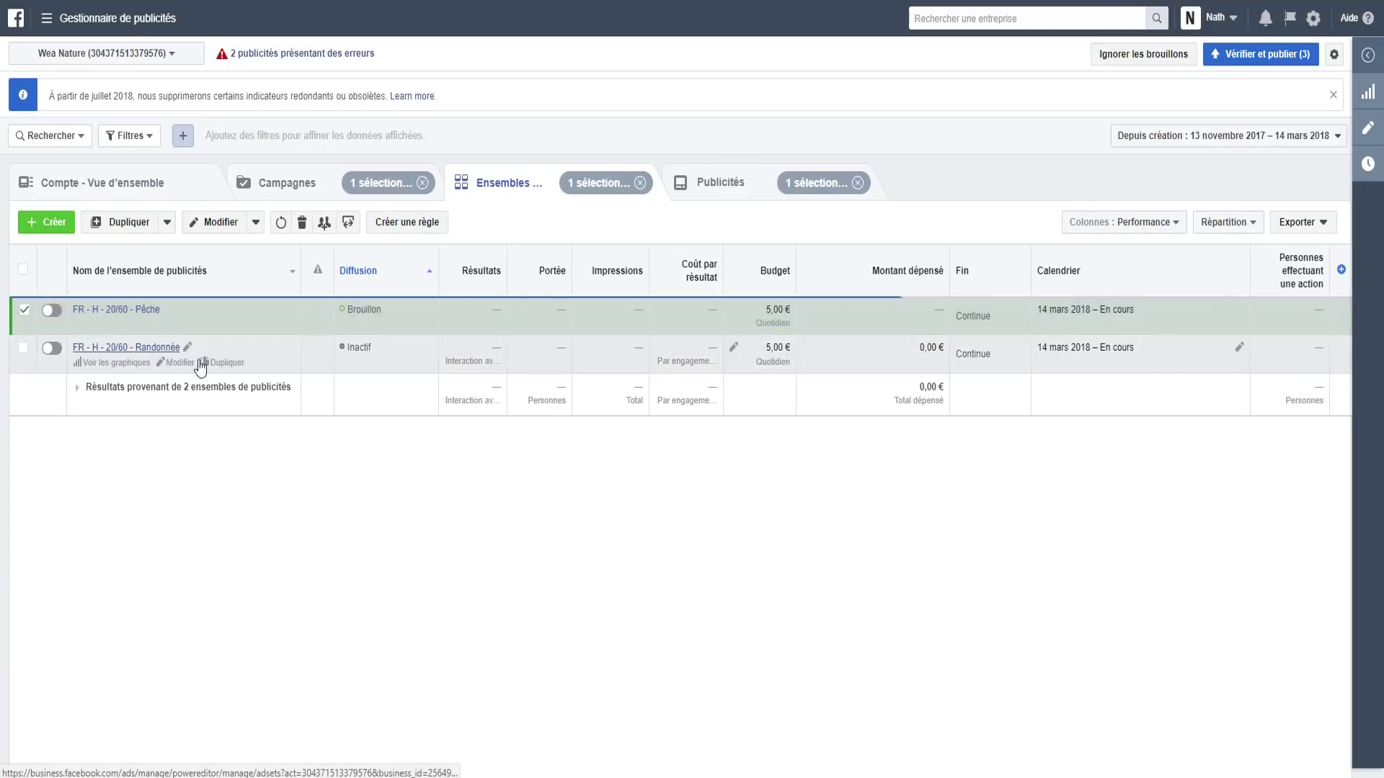
Go to the ads through the Randonnée ad set, switch both untitled drafts off and open the second one for editing.
click(24, 312)
click(24, 311)
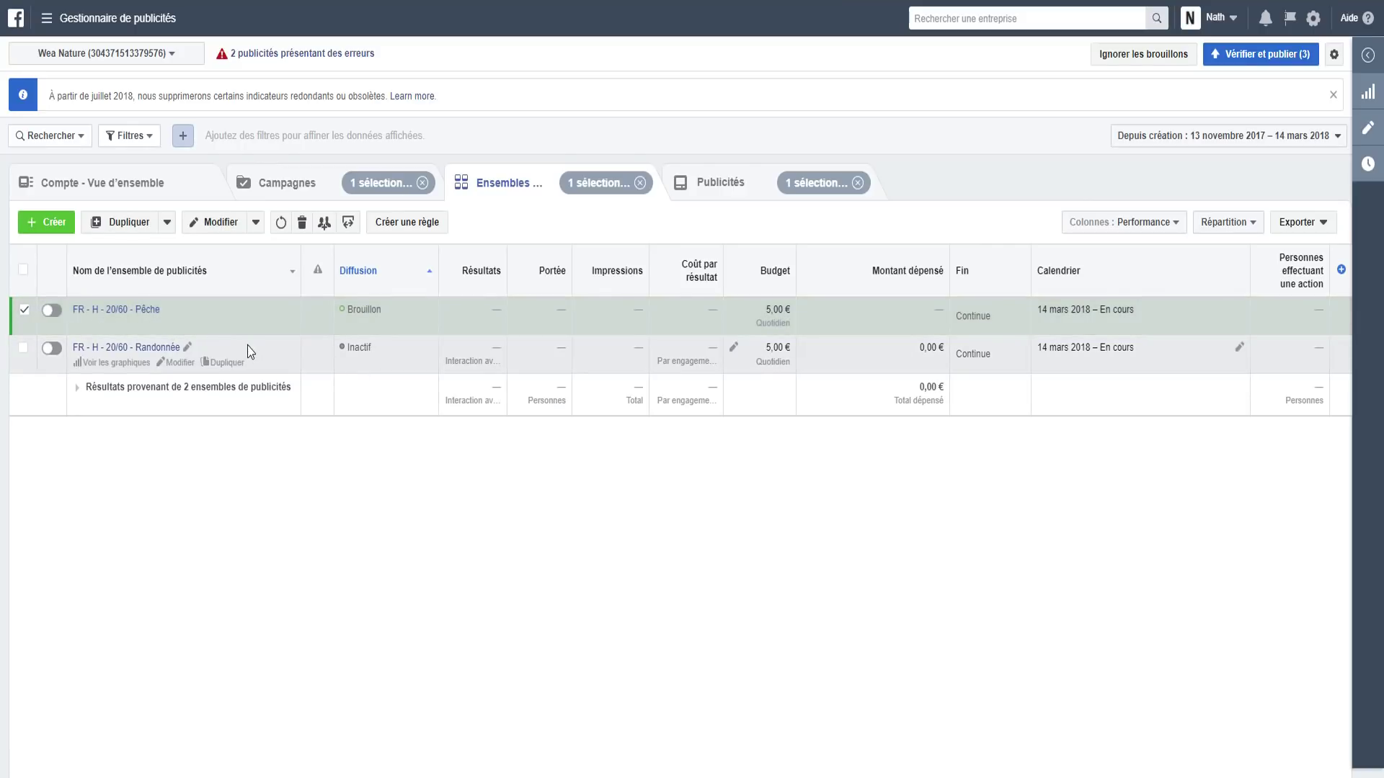
click(141, 352)
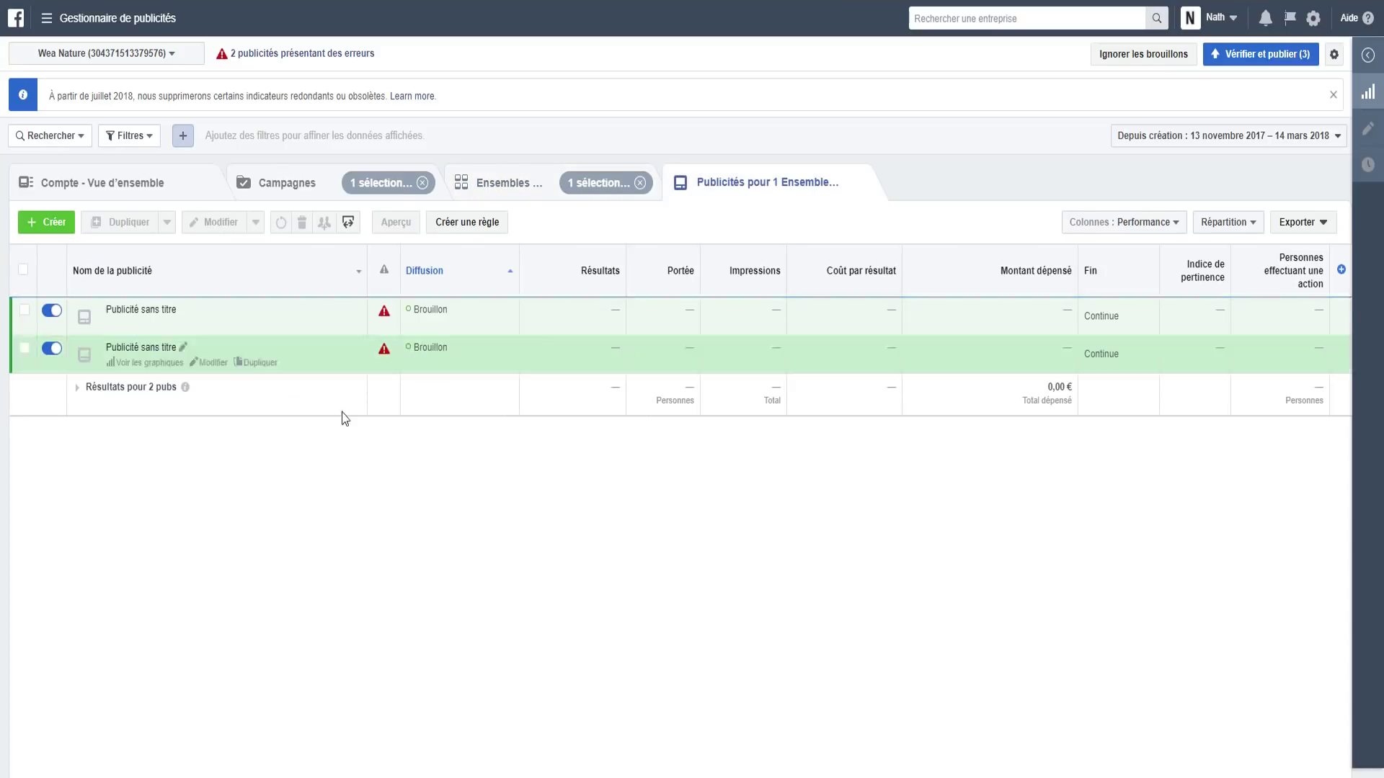
click(24, 348)
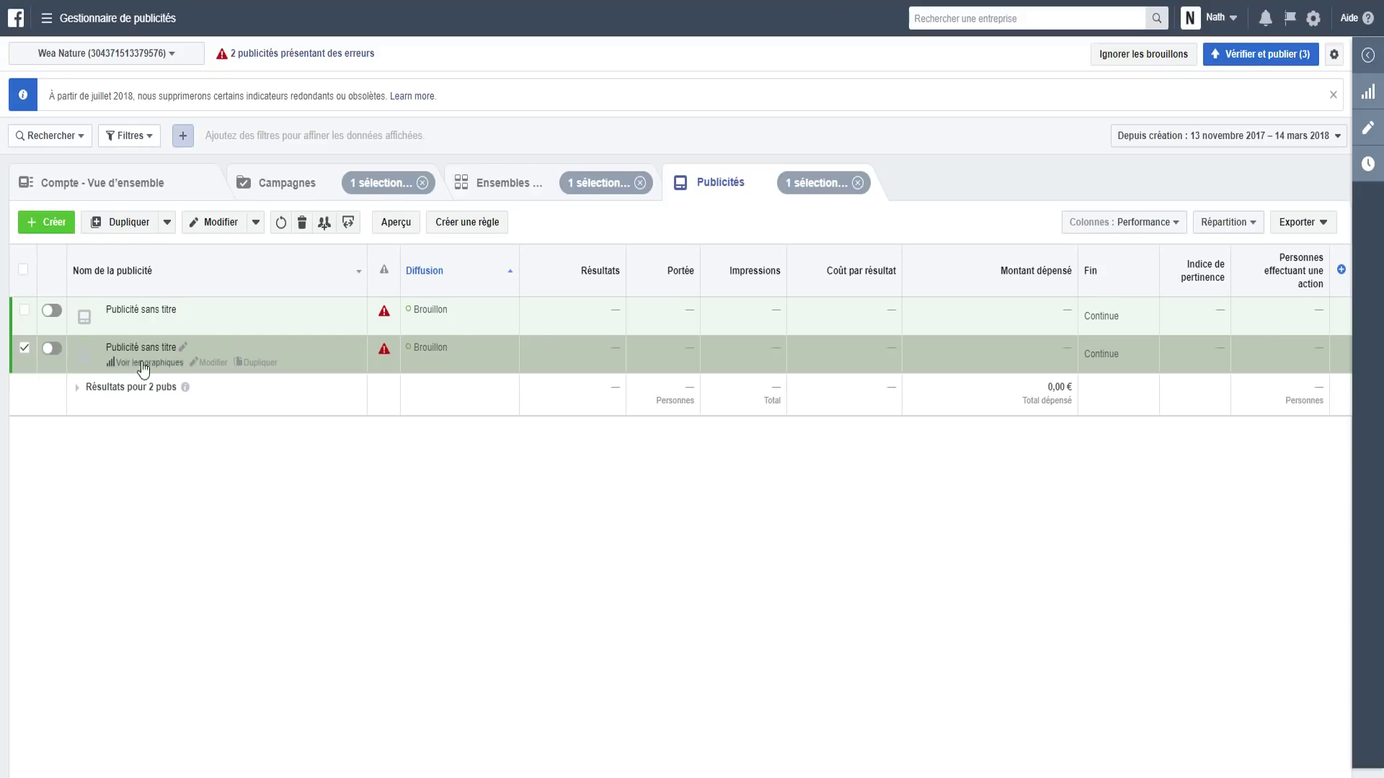
click(214, 363)
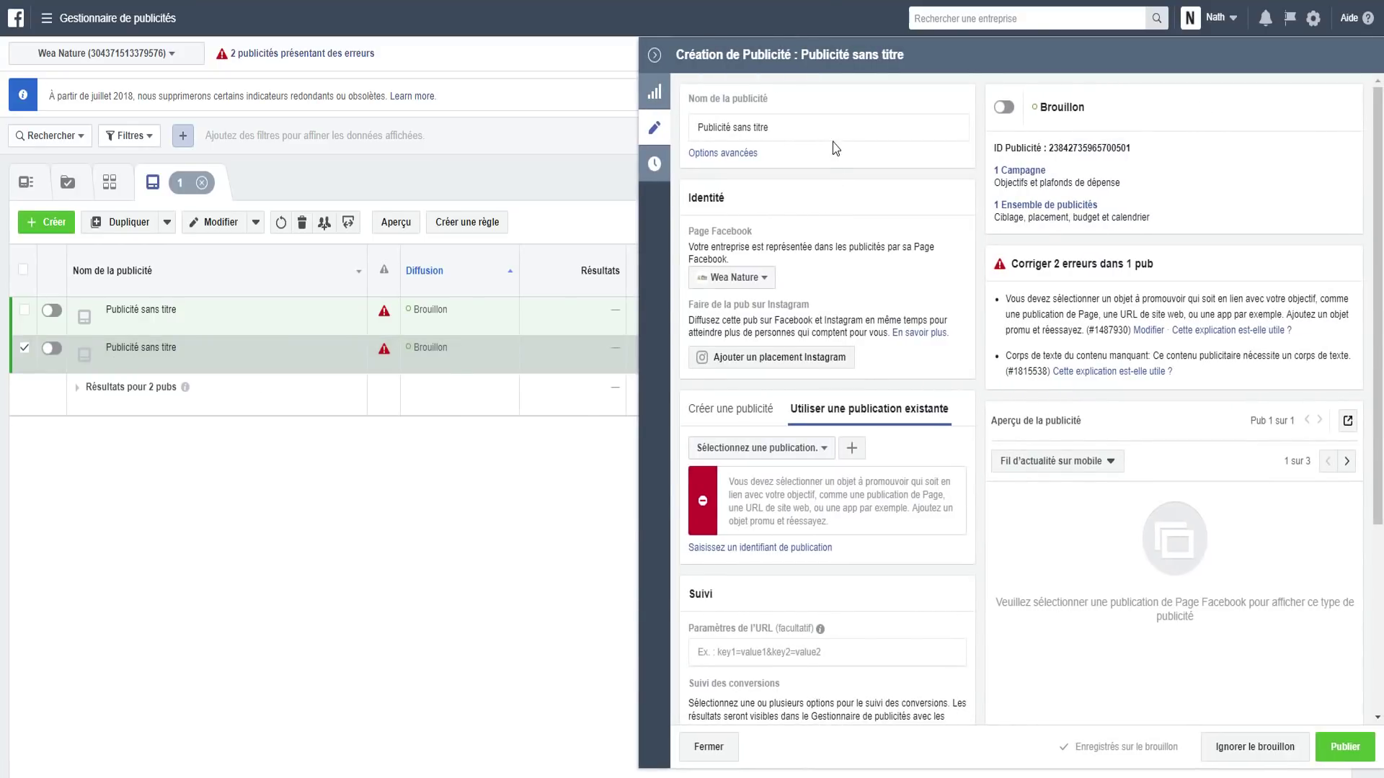
Rename the untitled ad as "Visuel Fond Vert Jeu concours".
text(Visuel)
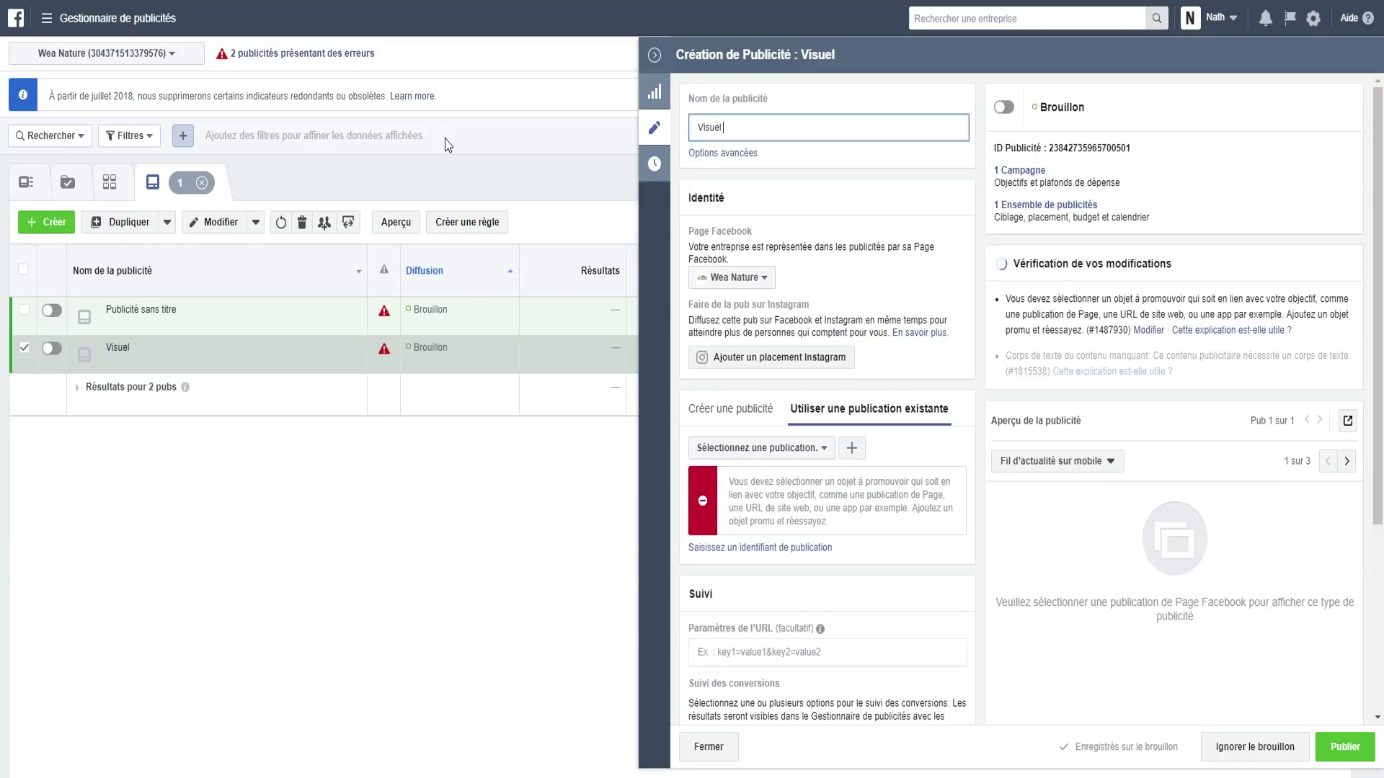
text( V)
key(BackSpace)
text(F)
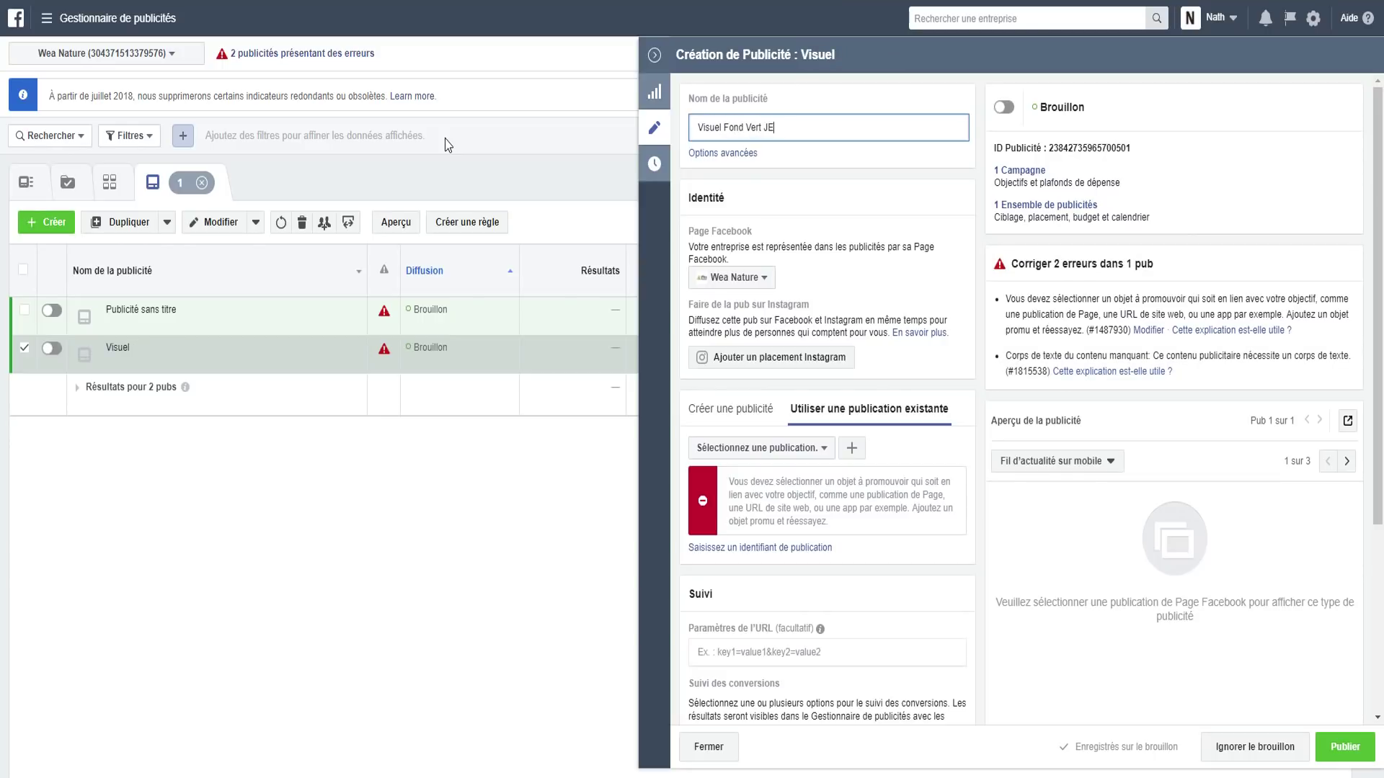
text(ond Vert Jeu concours)
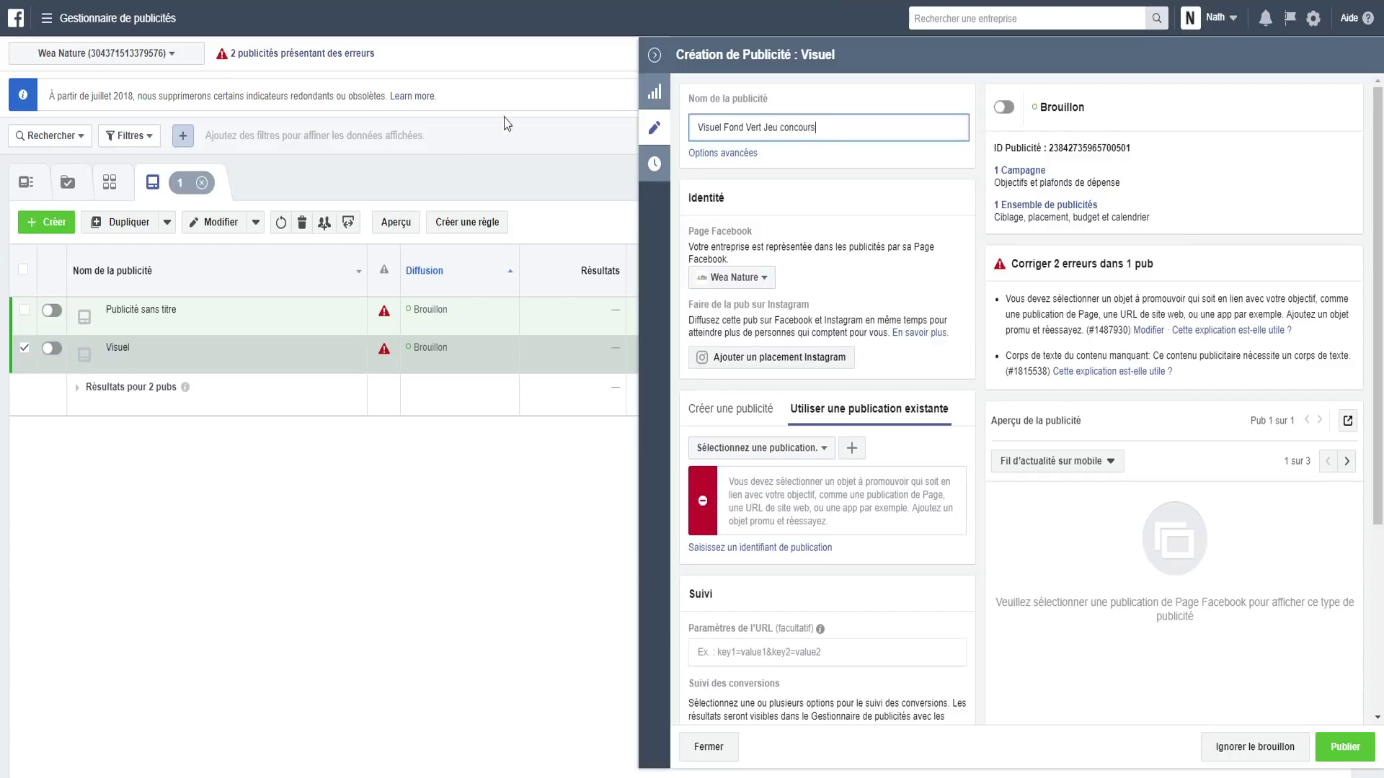
click(678, 198)
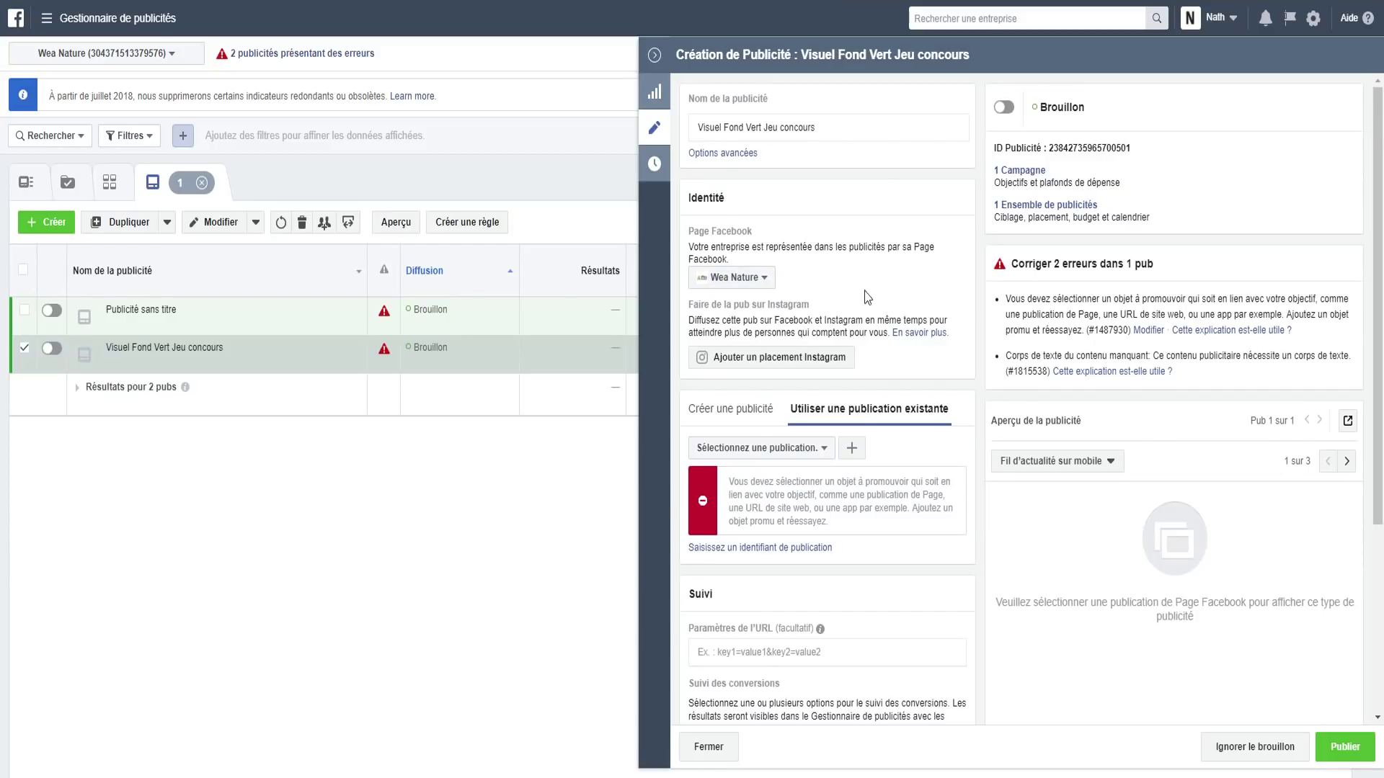
Set the ad to Créer une publicité and import the 1200 × 628 "JEU CONCOURS" picture as its image.
scroll(867, 297, down, 3)
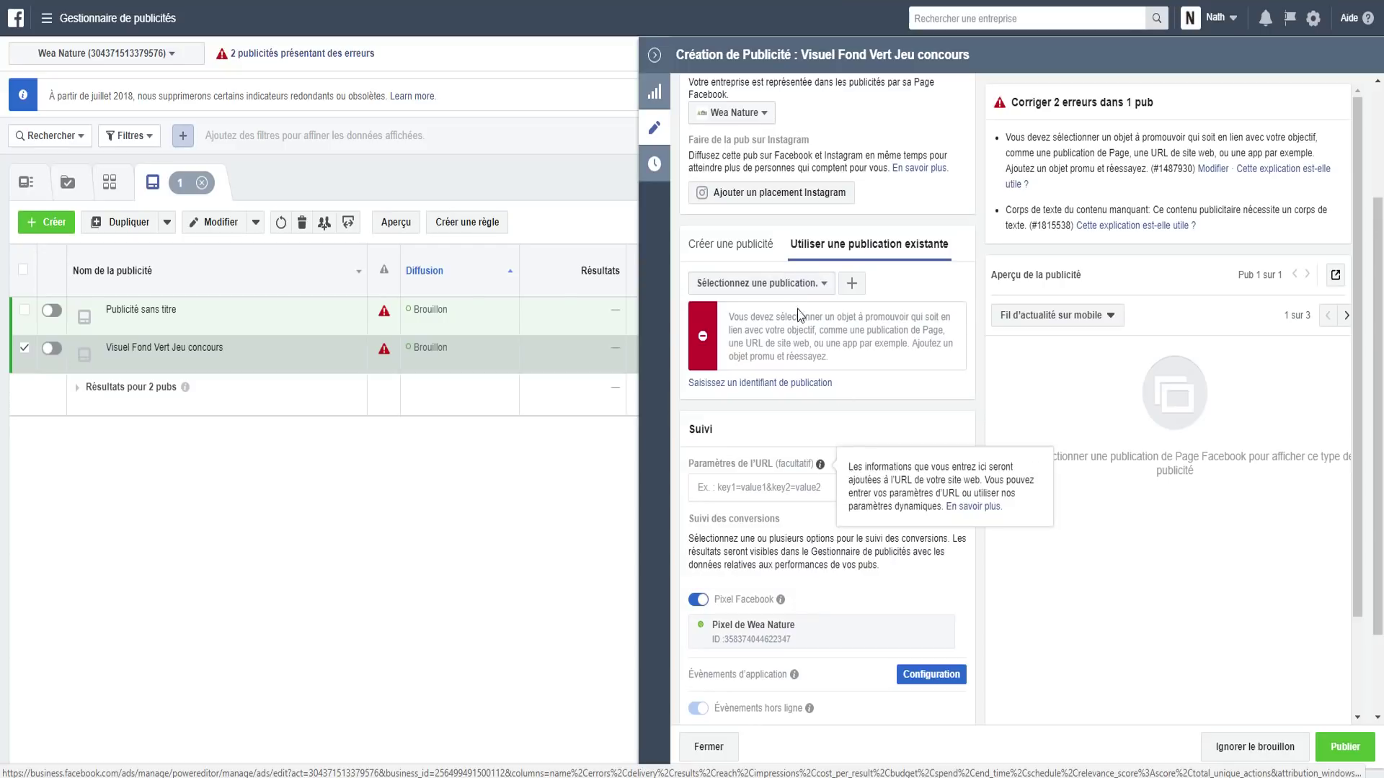
click(753, 251)
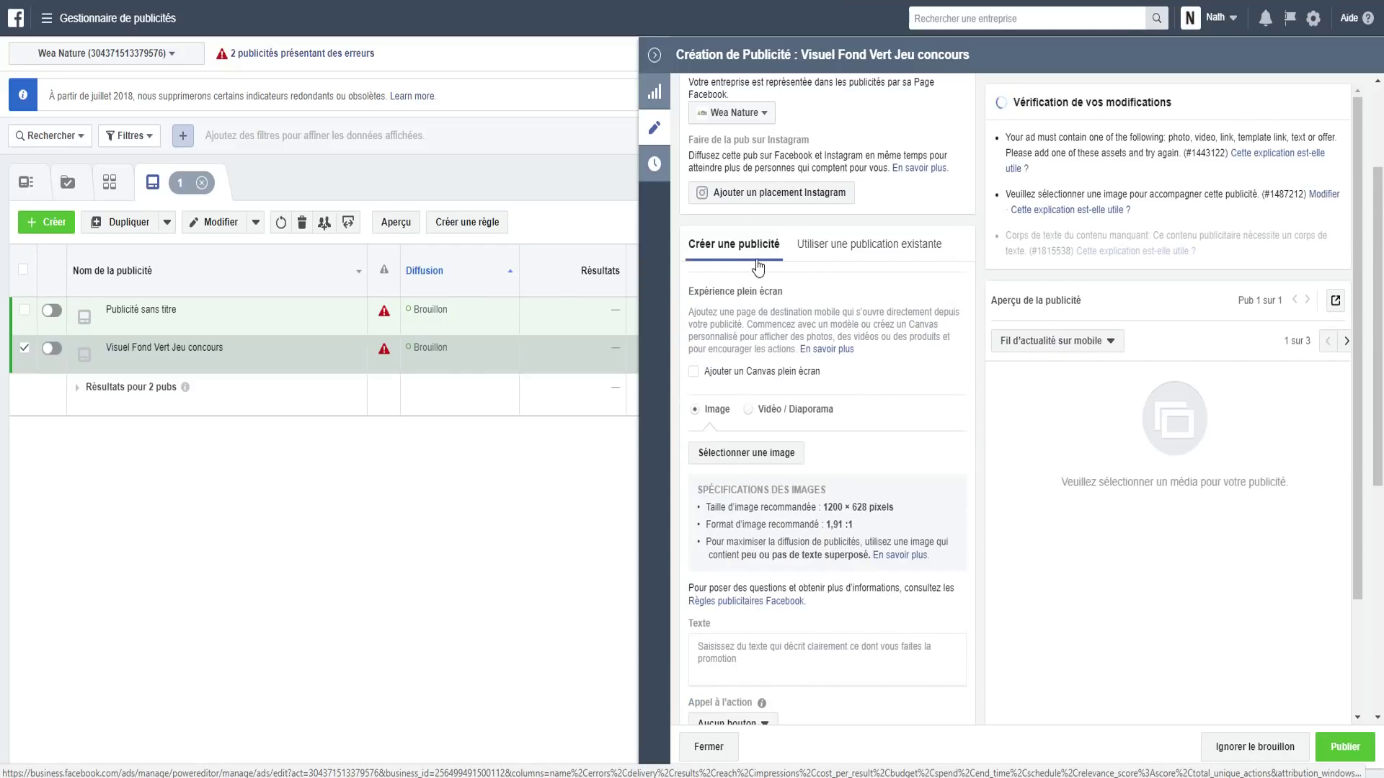
scroll(753, 271, down, 1)
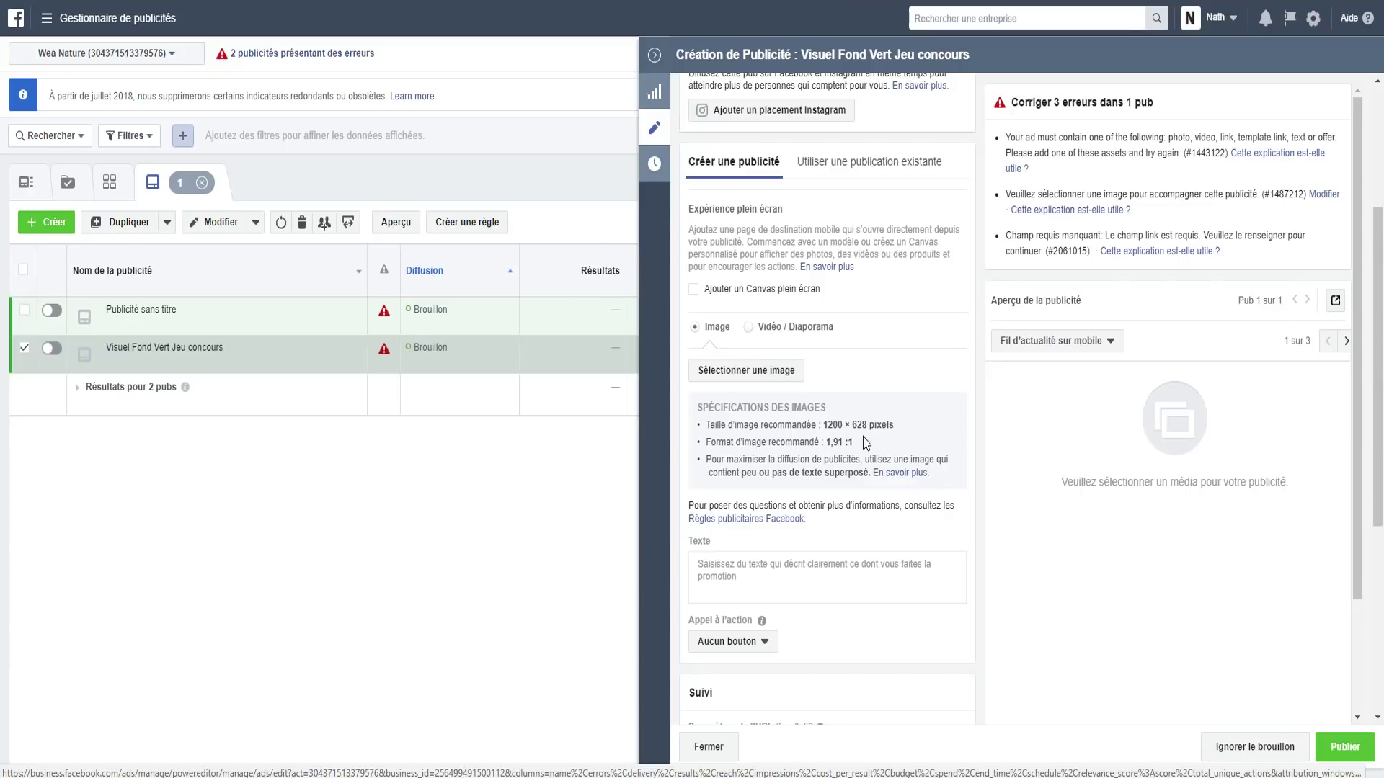
click(791, 373)
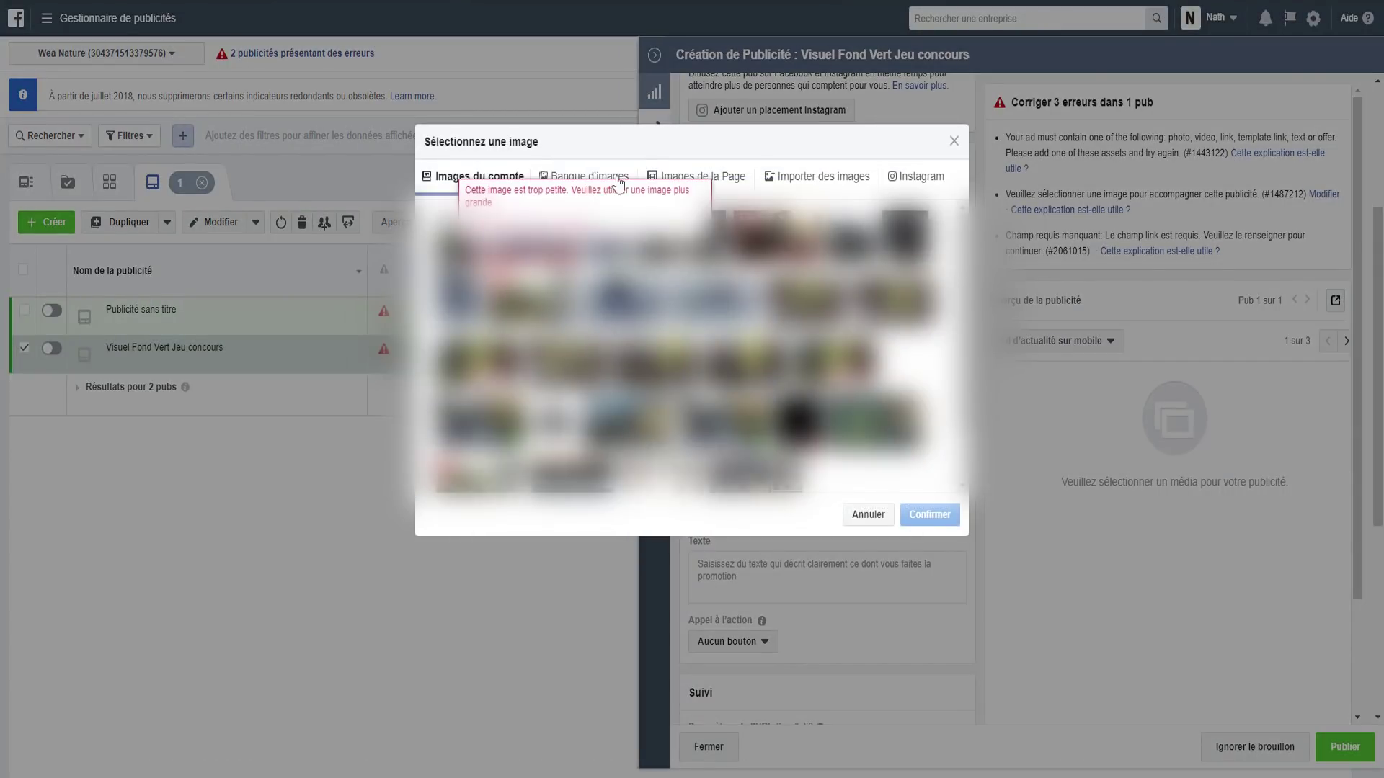
click(824, 187)
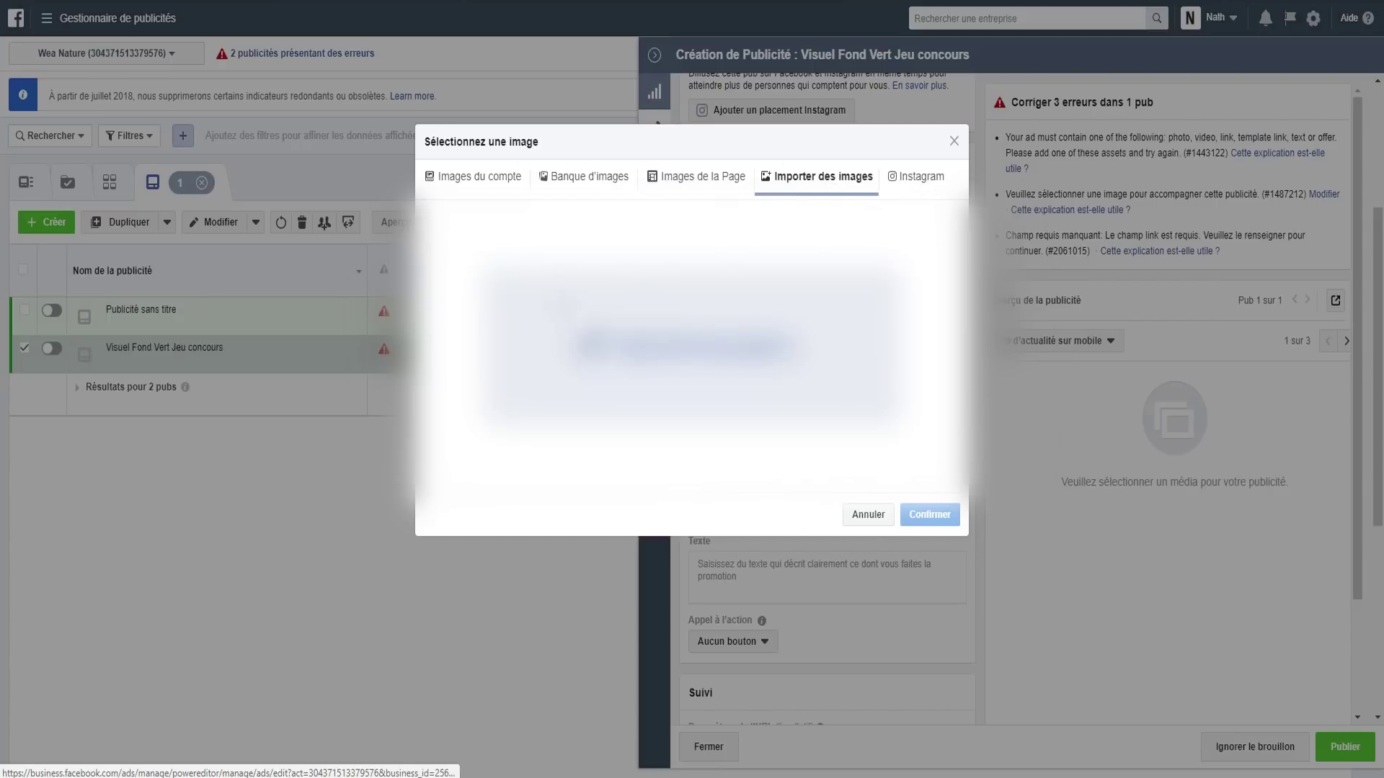
double_click(346, 77)
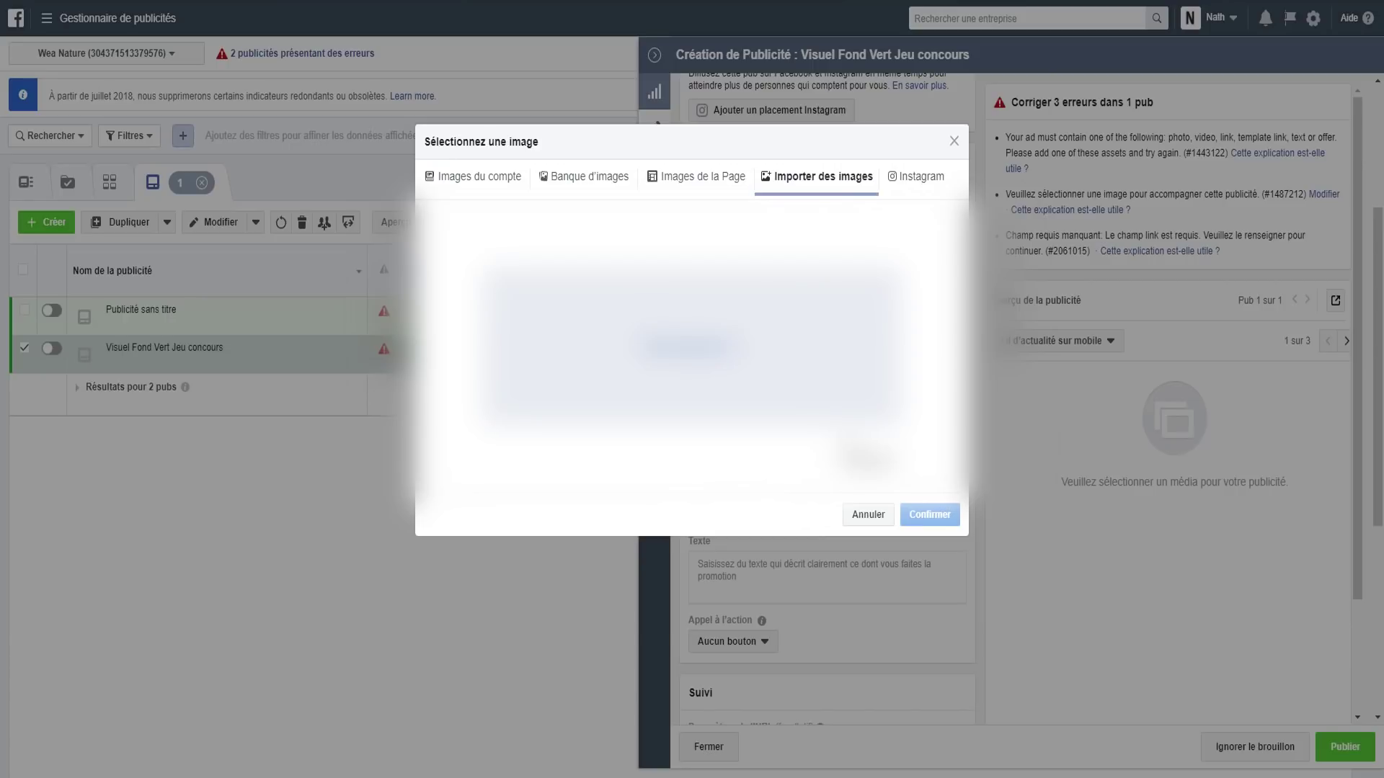
click(929, 514)
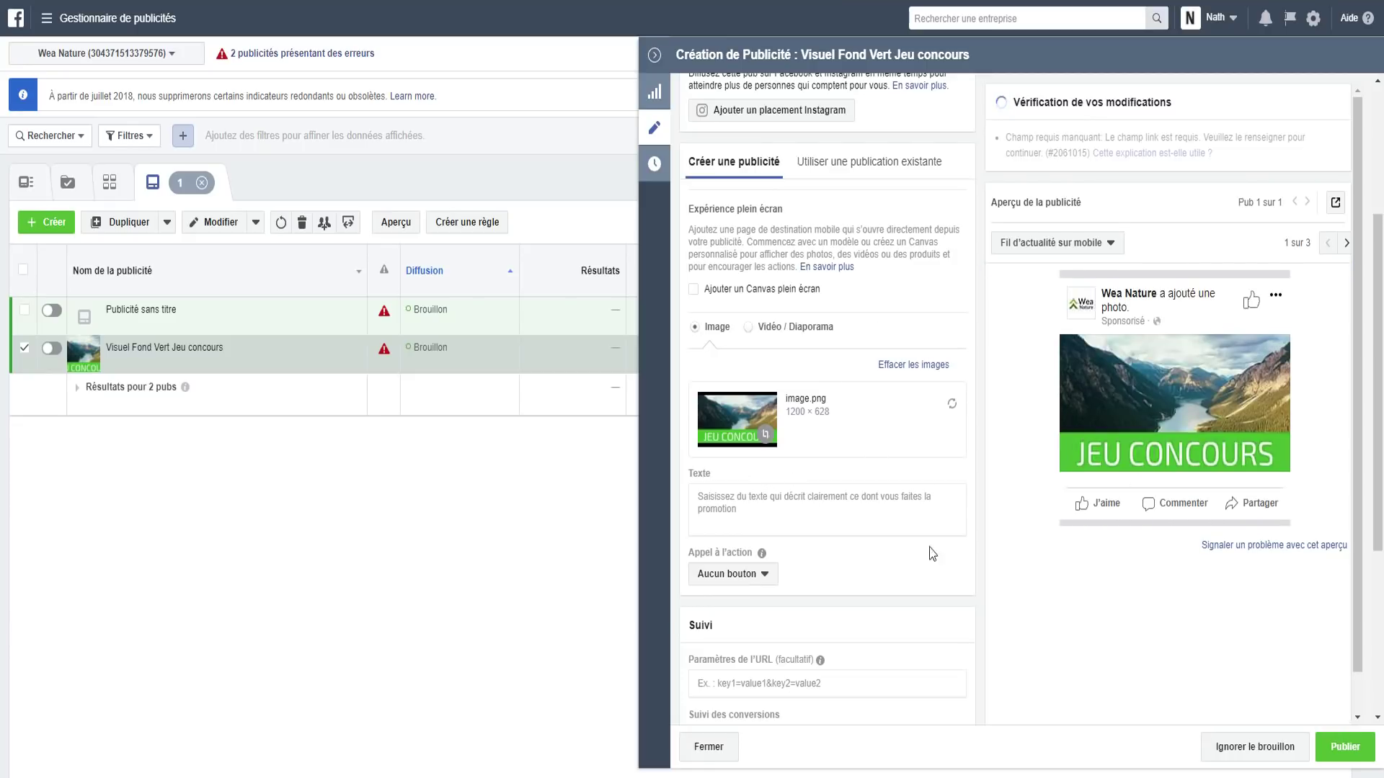
mouse_move(761, 553)
click(757, 505)
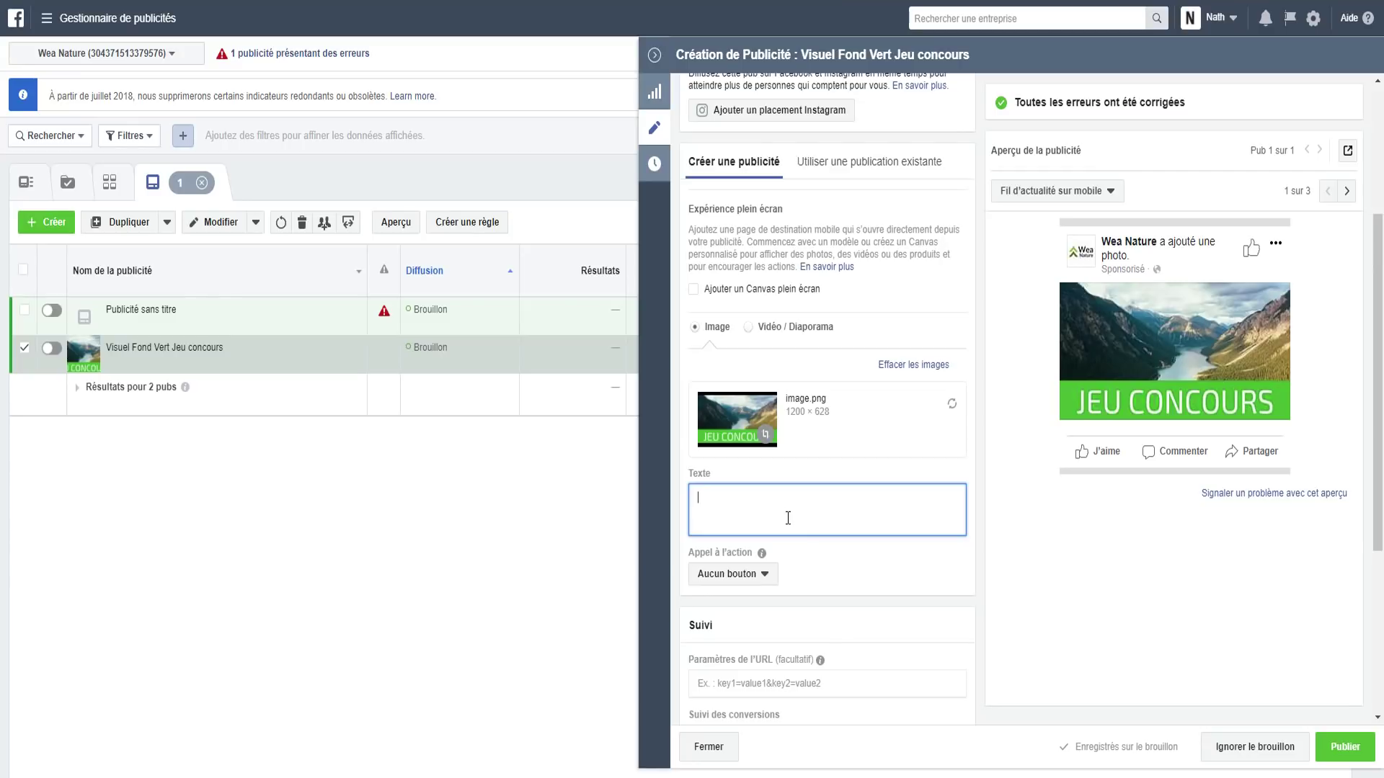
text(✨GRAND JEU CONCOURS✨ Pour remercier notre communauté grandissante, nous vous offrons 30 LOTS à gagner ! 🎁 Pour participer, suivez les instructions ci-dessous : 1. AIMER et PARTAGER 2. AIMER notre page Wea Nature 3. TAG 2 AMIS ▶▶ INSCRIPTION ICI : https://goo.gl/Hg1zar)
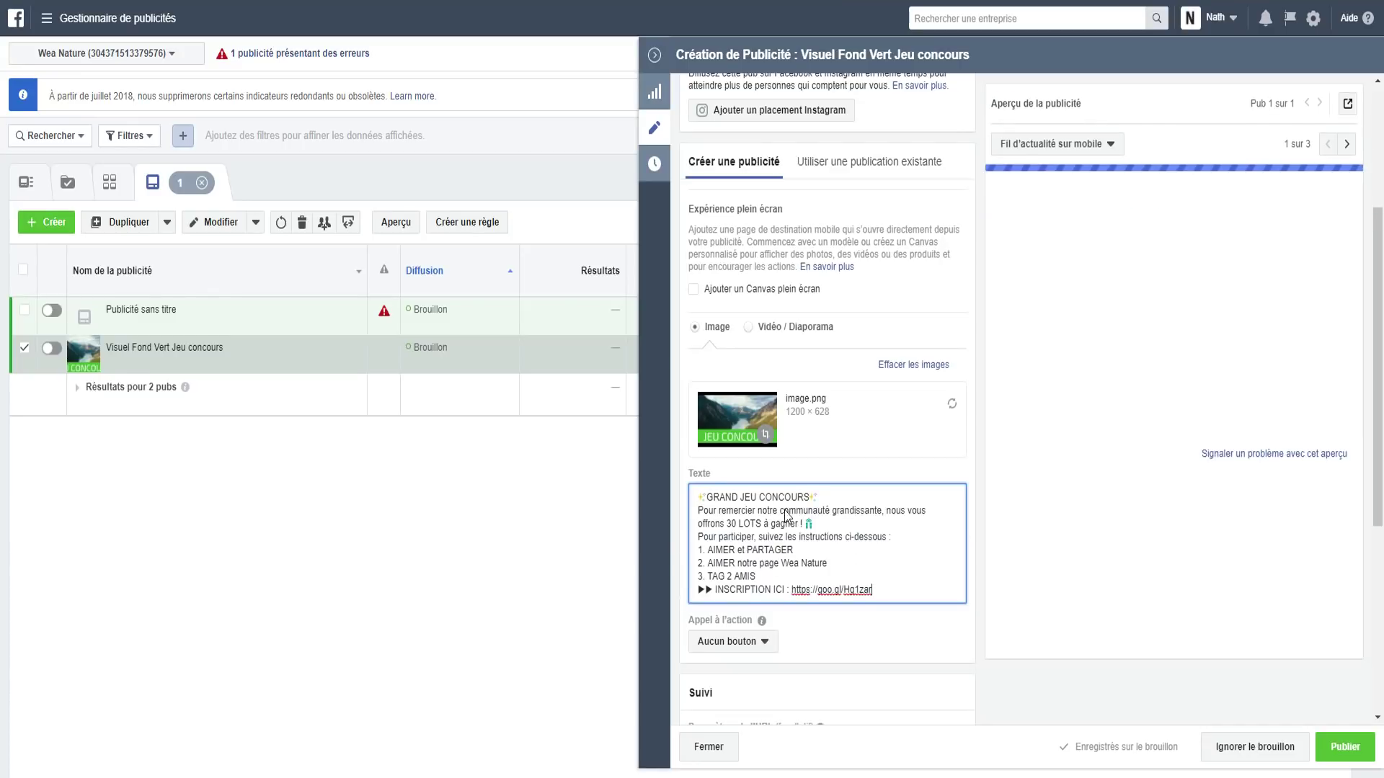
Remove the words "GRAND JEU CONCOURS" between the two sparkle emojis in the ad text.
drag(870, 494, 668, 502)
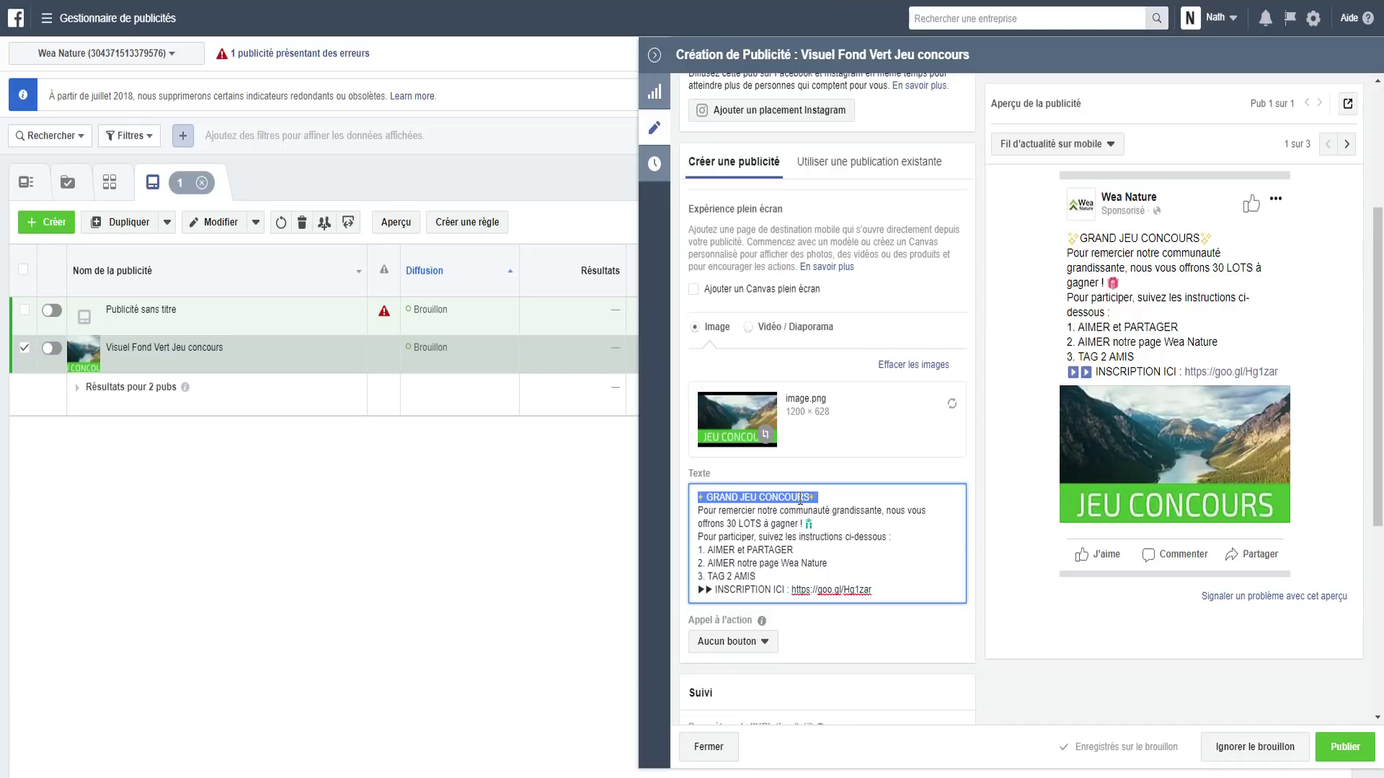
drag(802, 498, 679, 492)
click(732, 500)
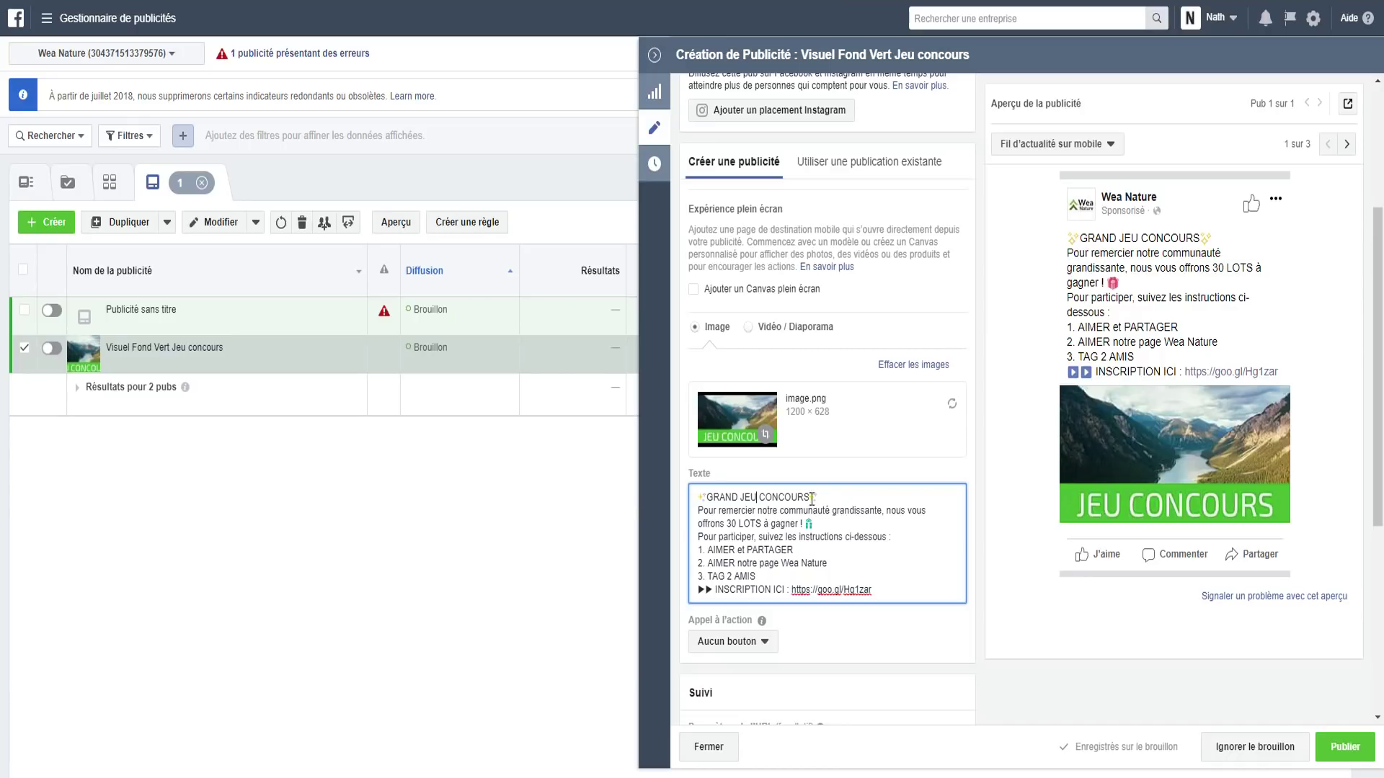
triple_click(815, 497)
click(815, 496)
drag(810, 497, 706, 496)
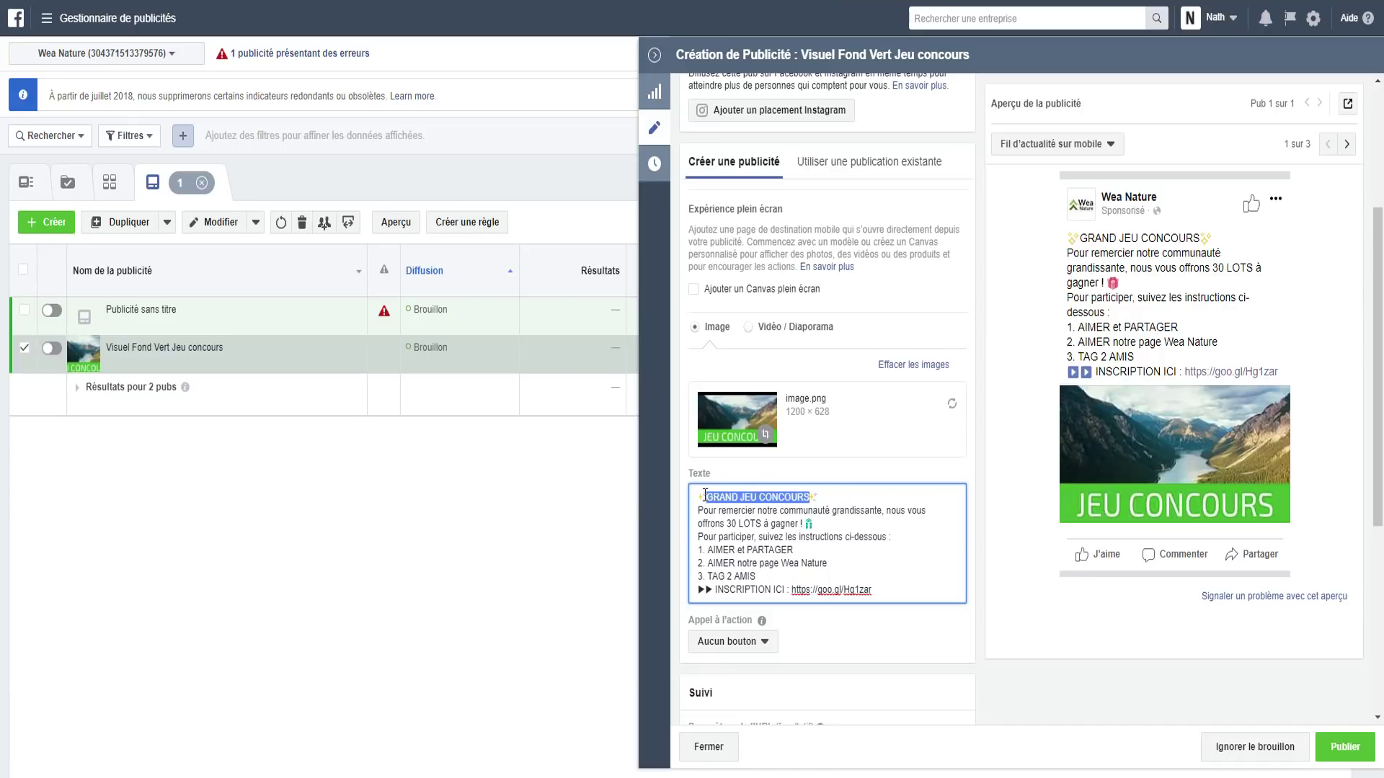
key(BackSpace)
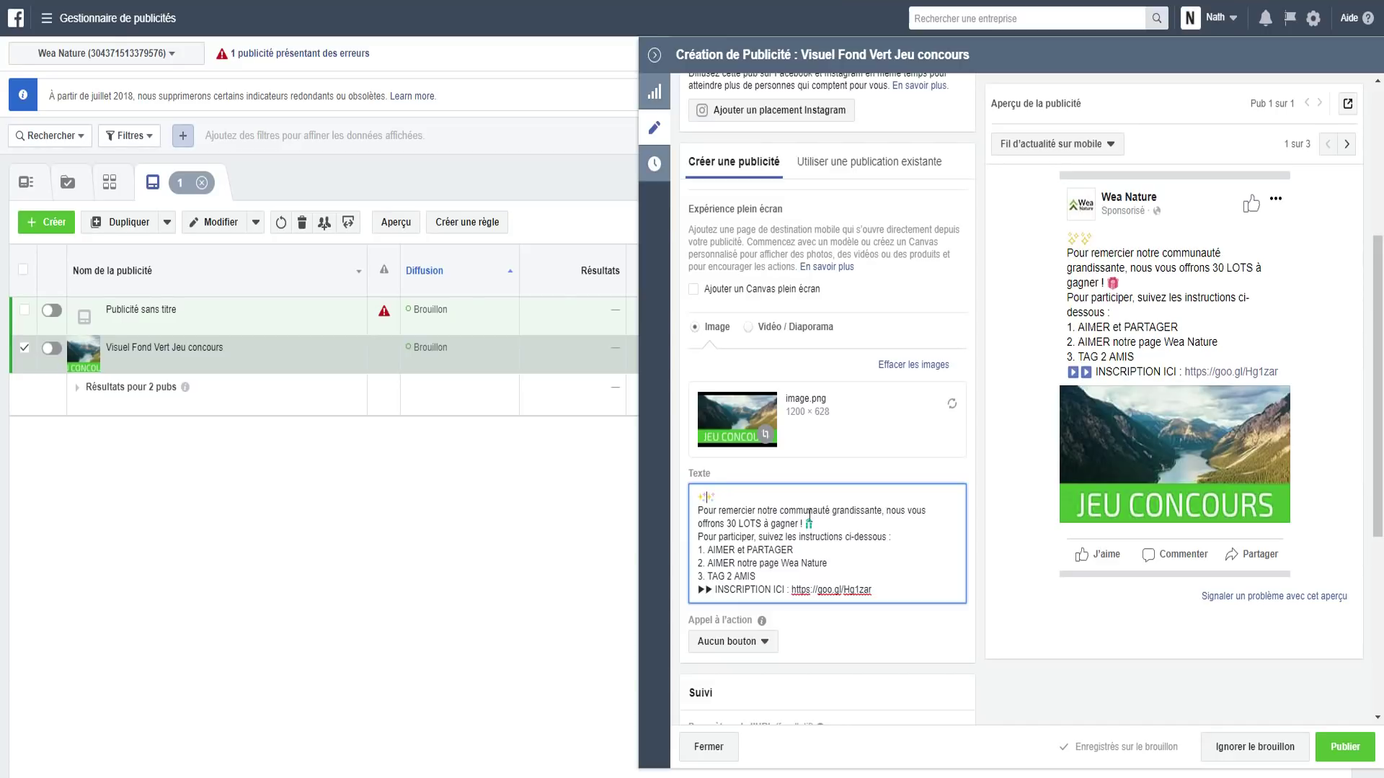
text(o)
key(BackSpace)
text(Pou)
key(BackSpace)
key(BackSpace)
key(BackSpace)
text(Pour f)
key(BackSpace)
key(BackSpace)
key(BackSpace)
key(BackSpace)
key(BackSpace)
key(BackSpace)
Enter "1 ans de la boutique" as the headline between the sparkles and reword the next line's opening to "Pour fêter notre anniversaire".
text(1)
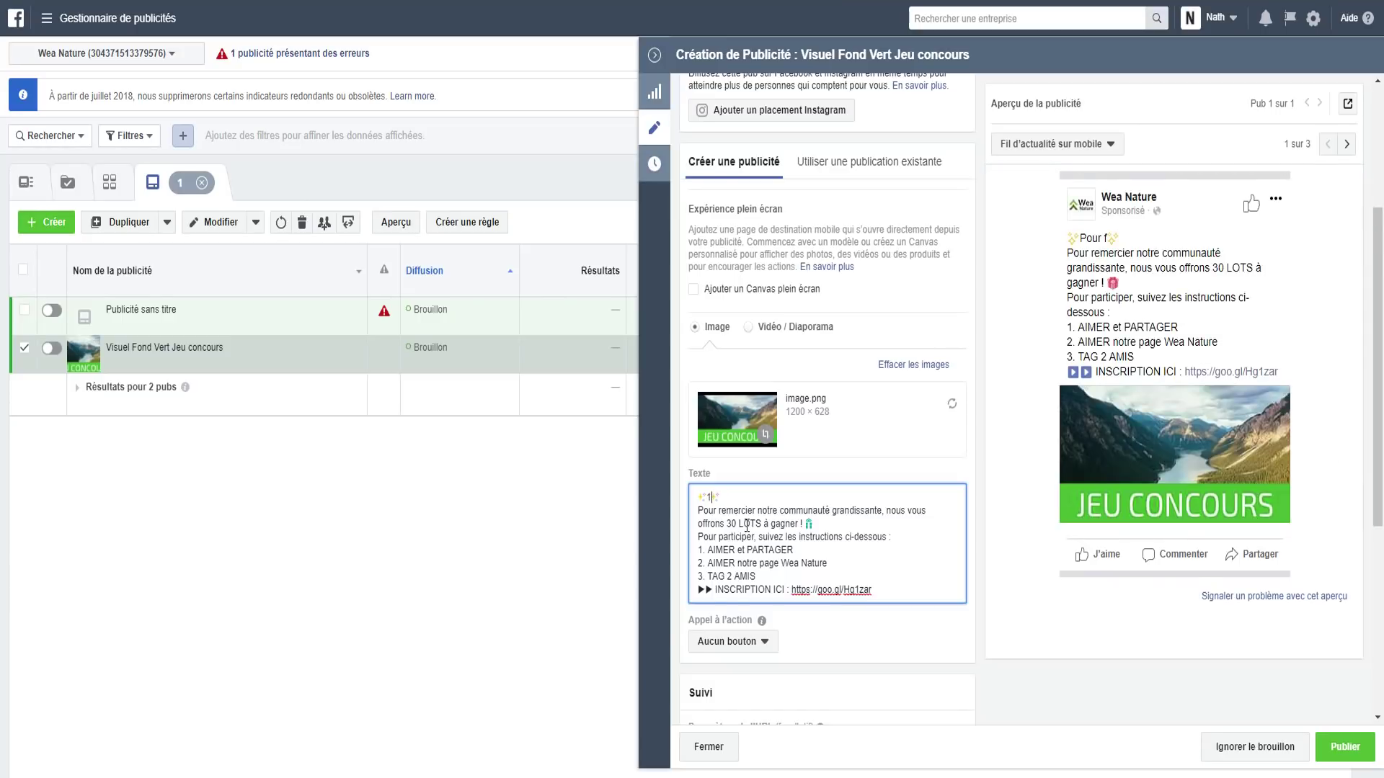
text( ans de la boutique)
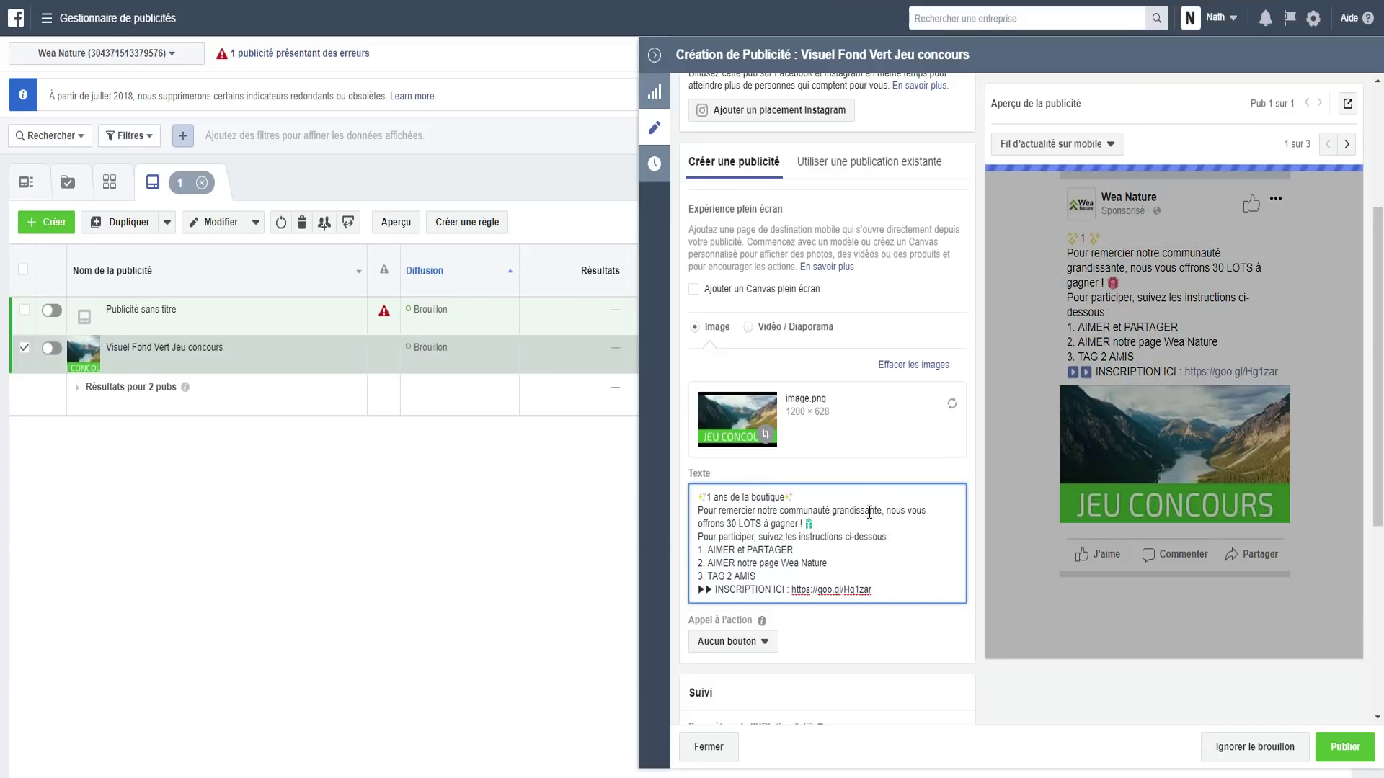
drag(880, 510, 721, 517)
text(fêter notre annive)
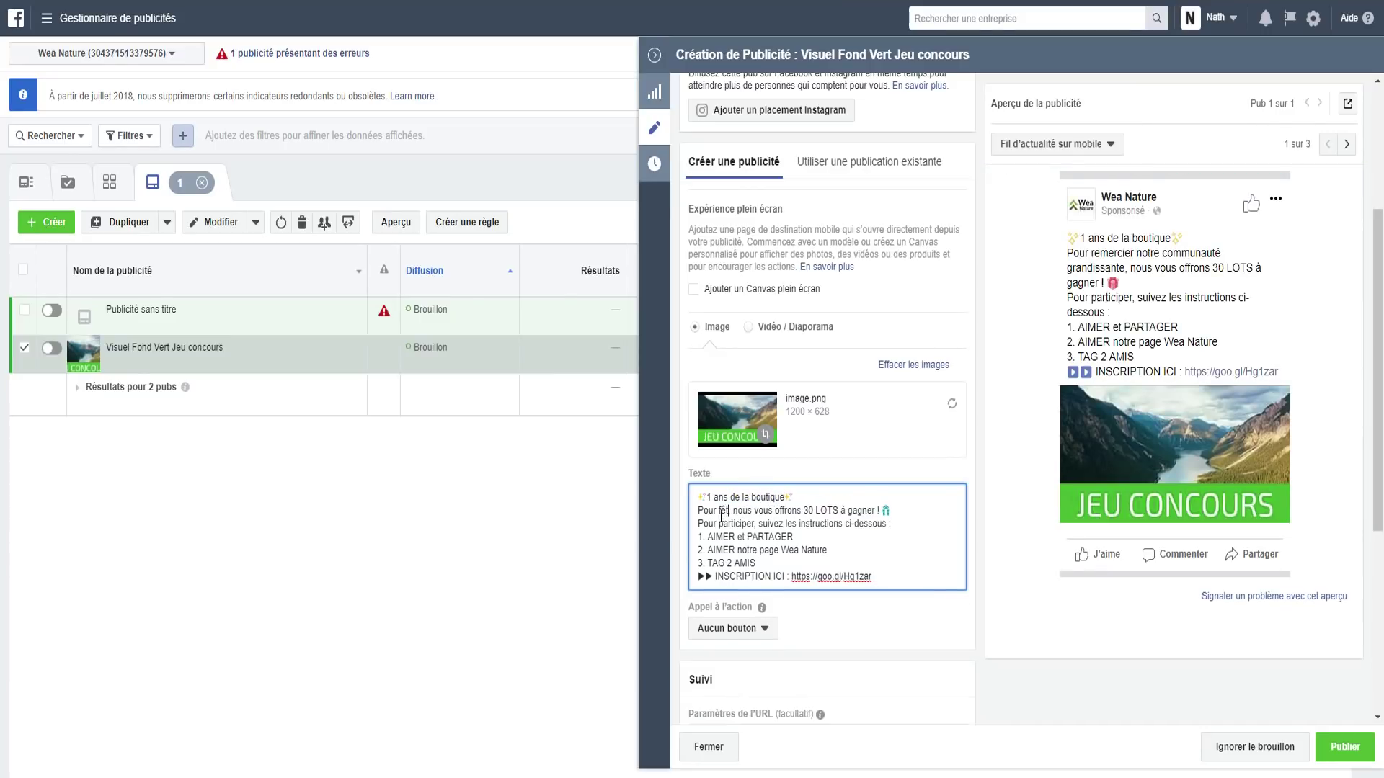
text(rsaire)
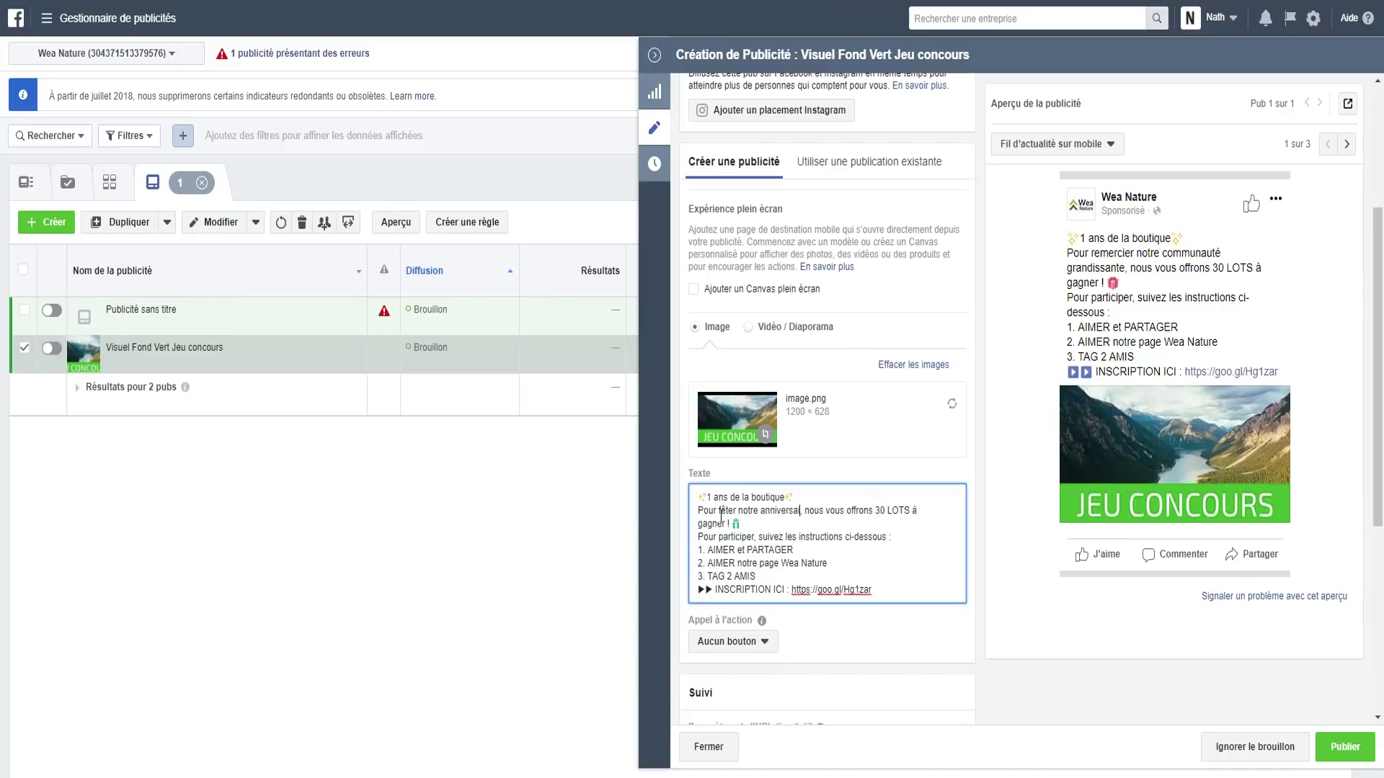
Change the offer in the ad text to "nous vous offrons des bons de réductions !", dropping "30 LOTS à gagner".
drag(924, 511, 884, 510)
text(des bons réd)
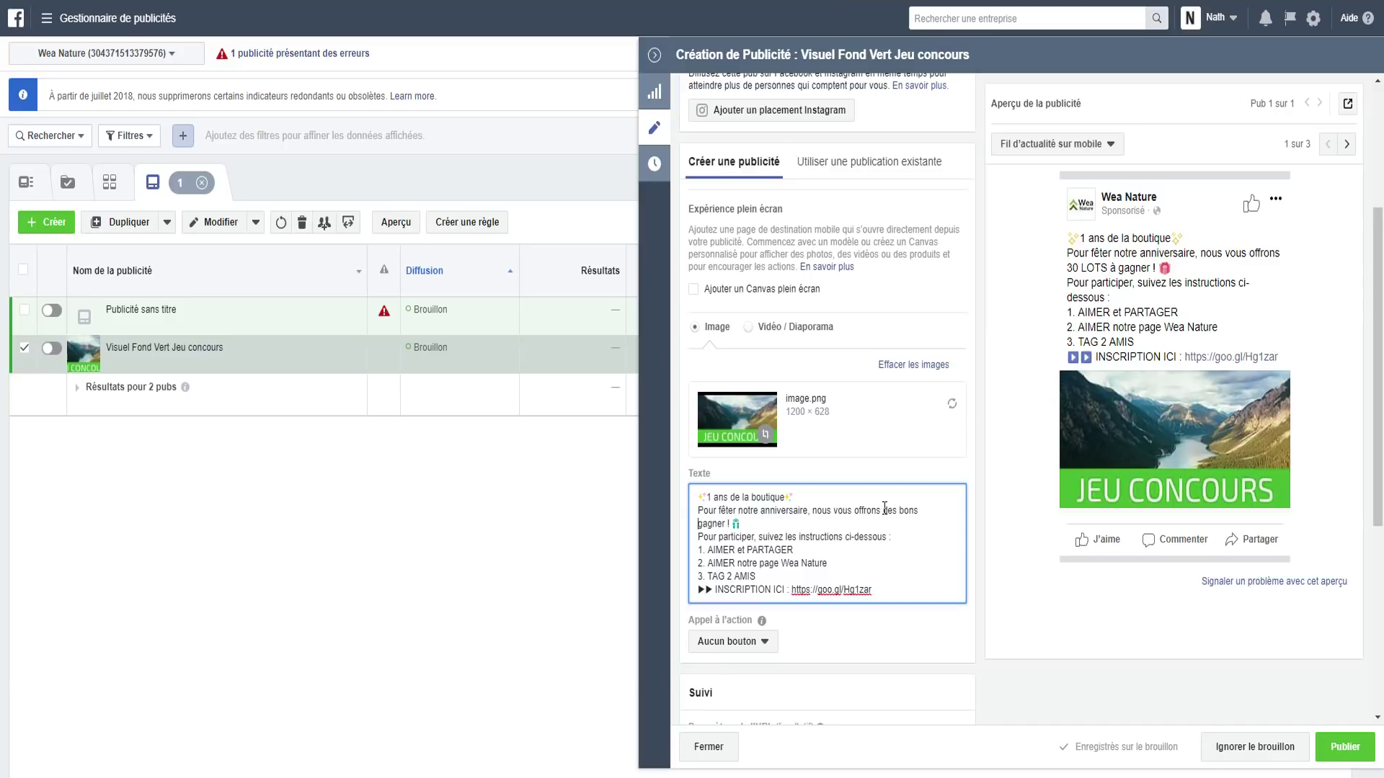
key(BackSpace)
key(BackSpace)
key(BackSpace)
key(BackSpace)
key(BackSpace)
key(BackSpace)
key(BackSpace)
key(BackSpace)
text(bons de réductions à)
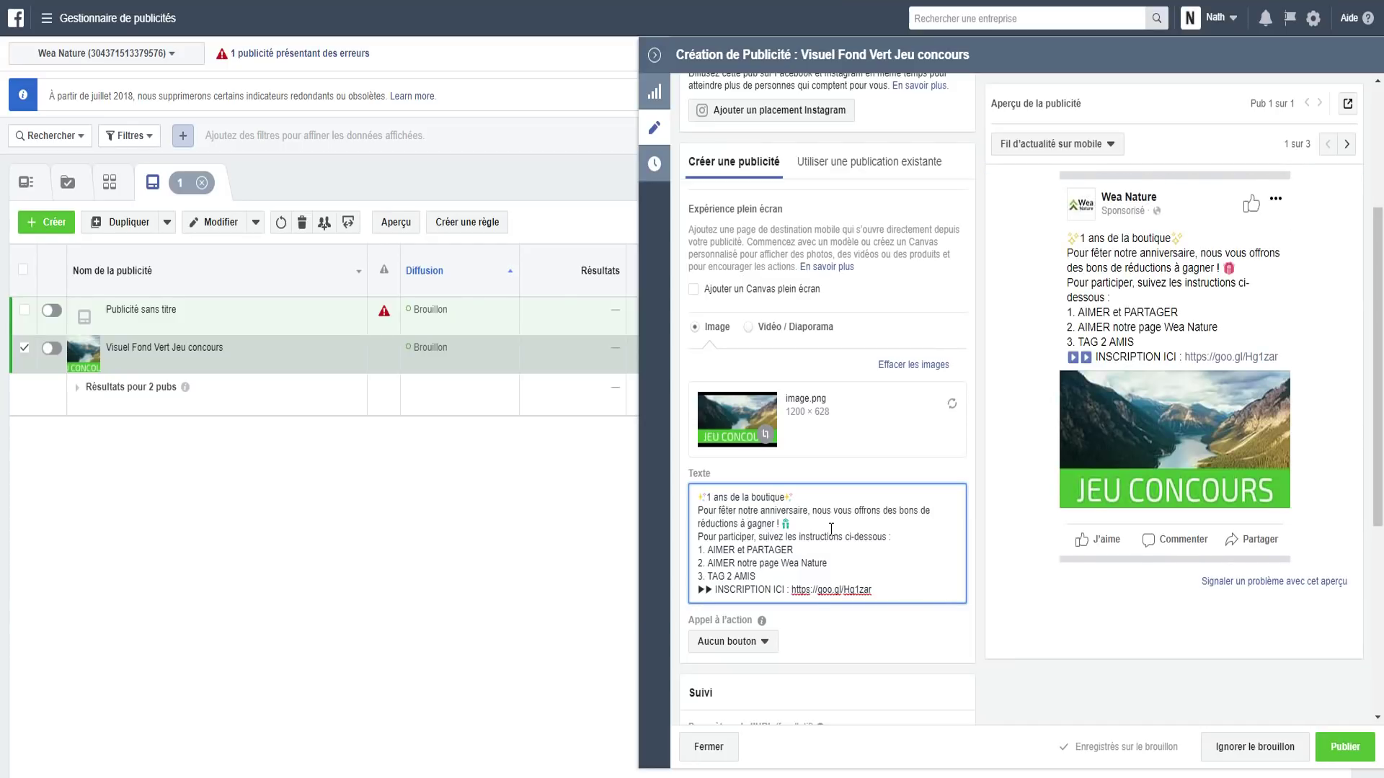
drag(779, 523, 741, 524)
key(BackSpace)
Add the line "Remportez jusqu'à 200€ !" below the offer sentence.
key(Return)
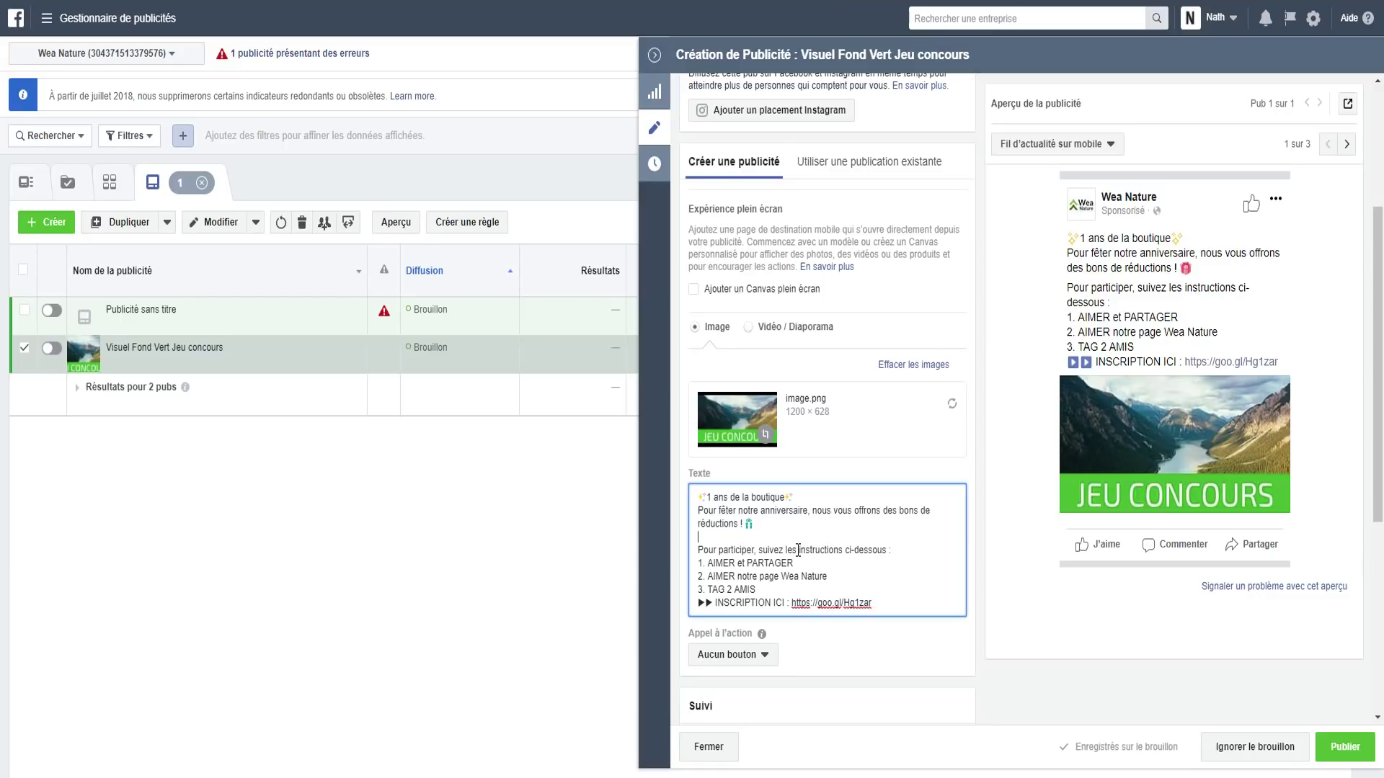
text(Remportez jusqu'à 200)
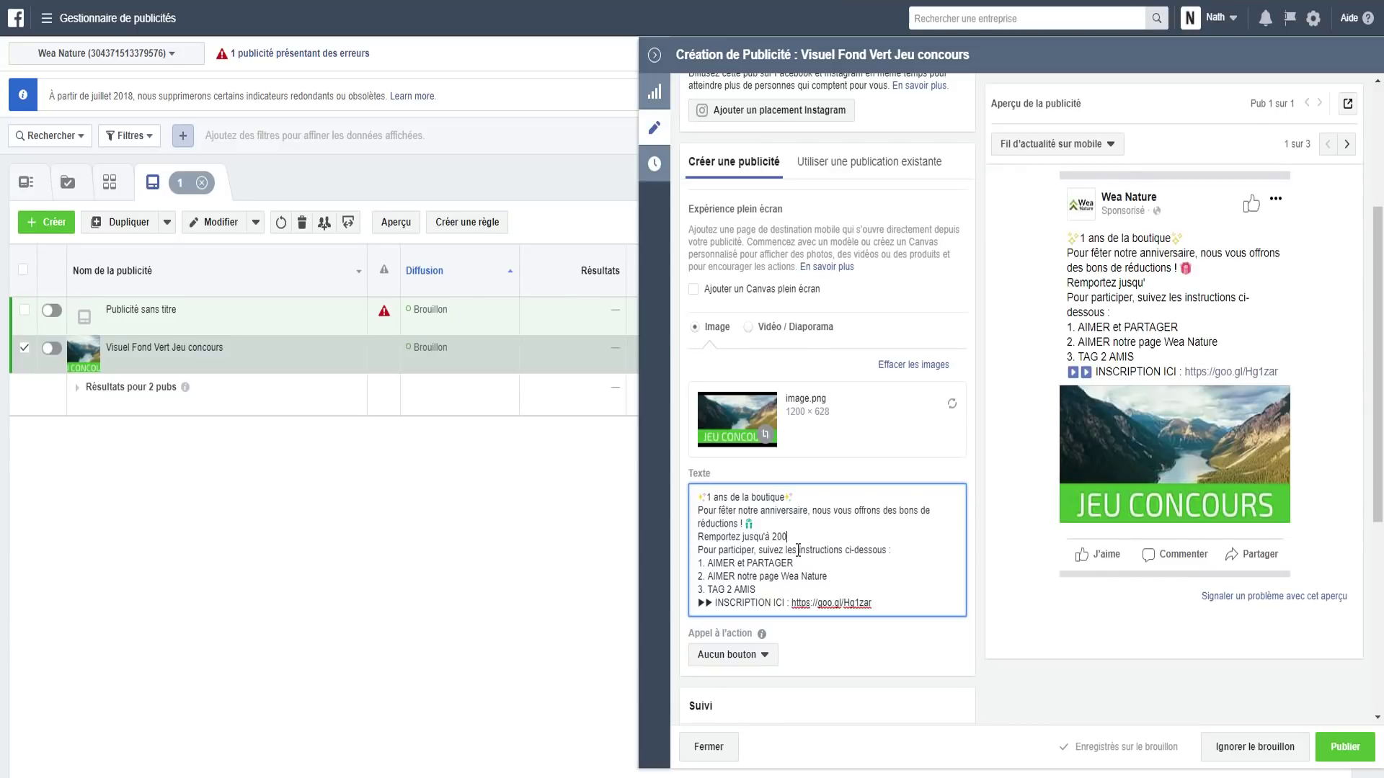
text(€ !)
Review the "Pour participer" sentence and the three numbered participation instructions in the ad text.
drag(913, 551, 678, 554)
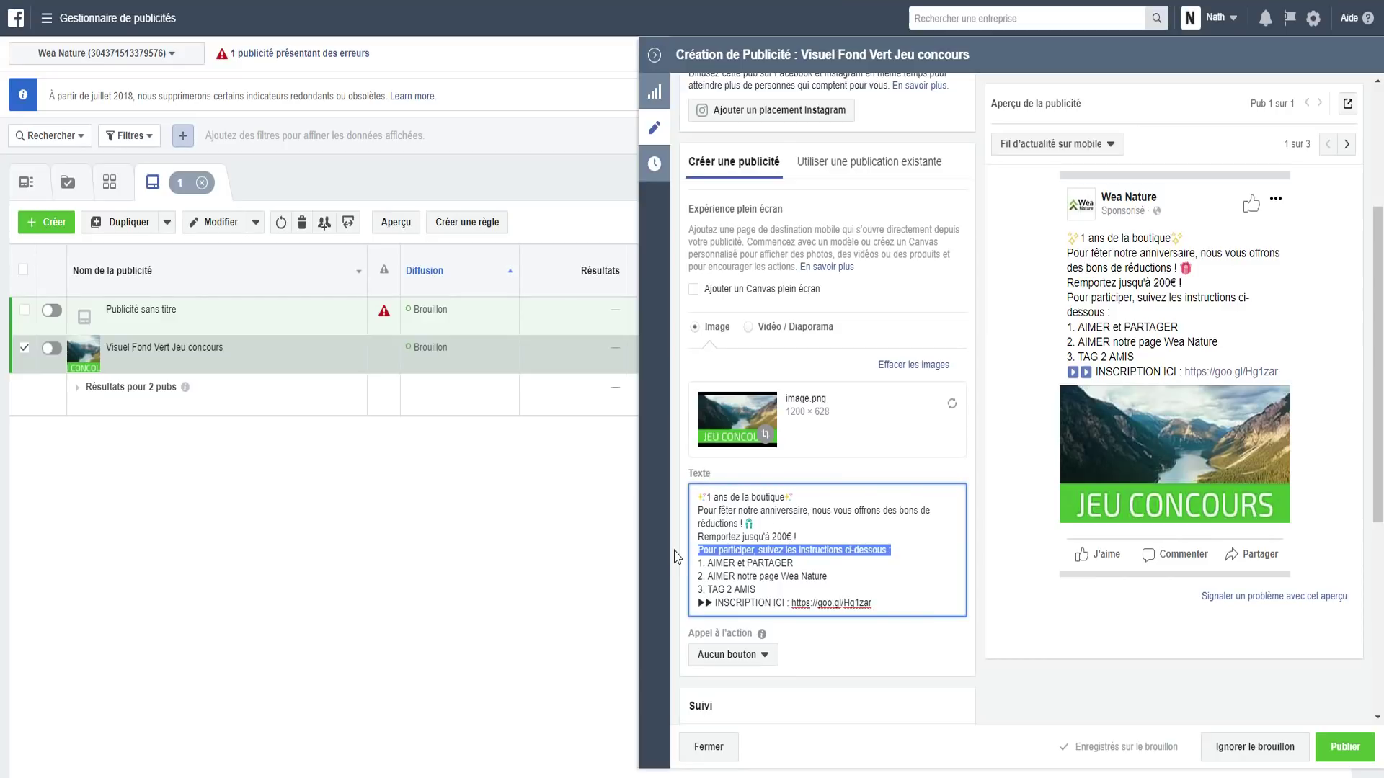
click(815, 551)
drag(765, 590, 678, 569)
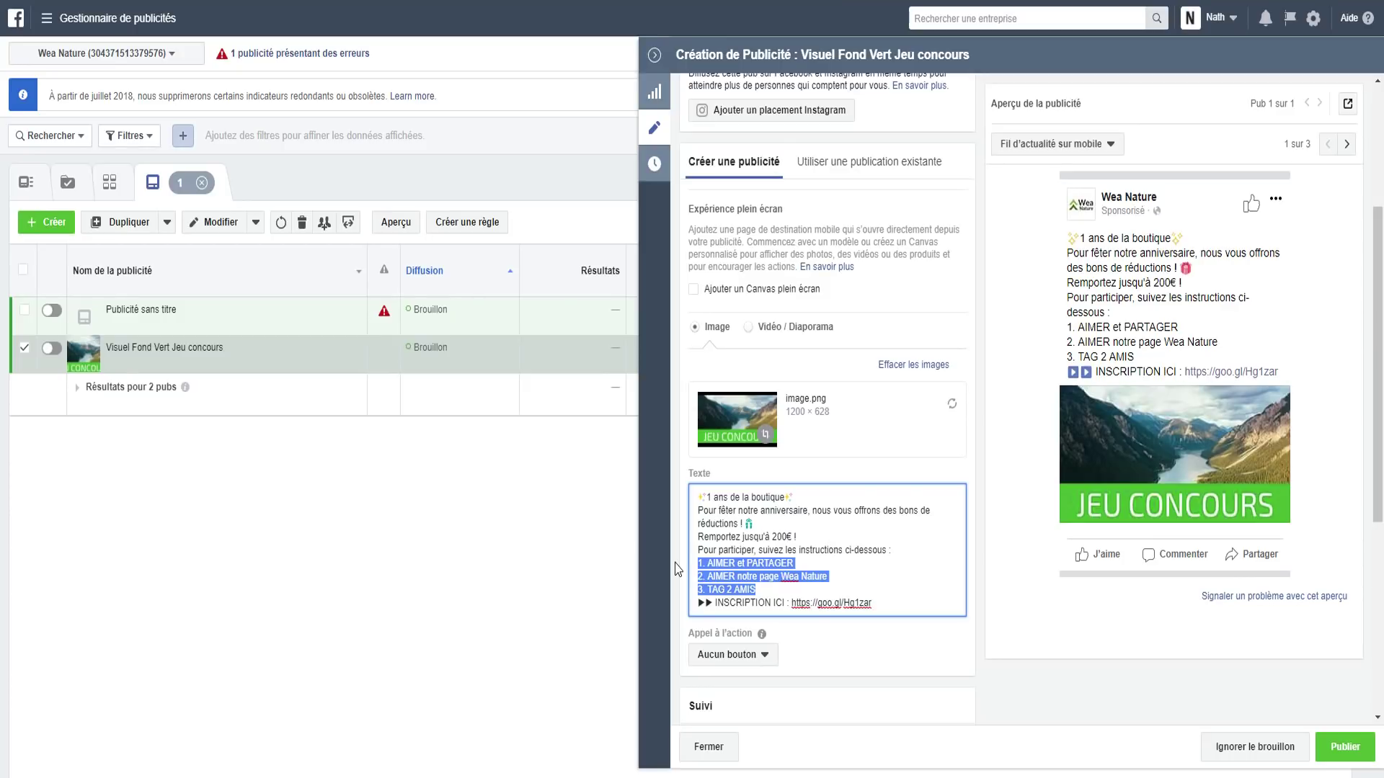
drag(766, 587, 705, 564)
click(784, 577)
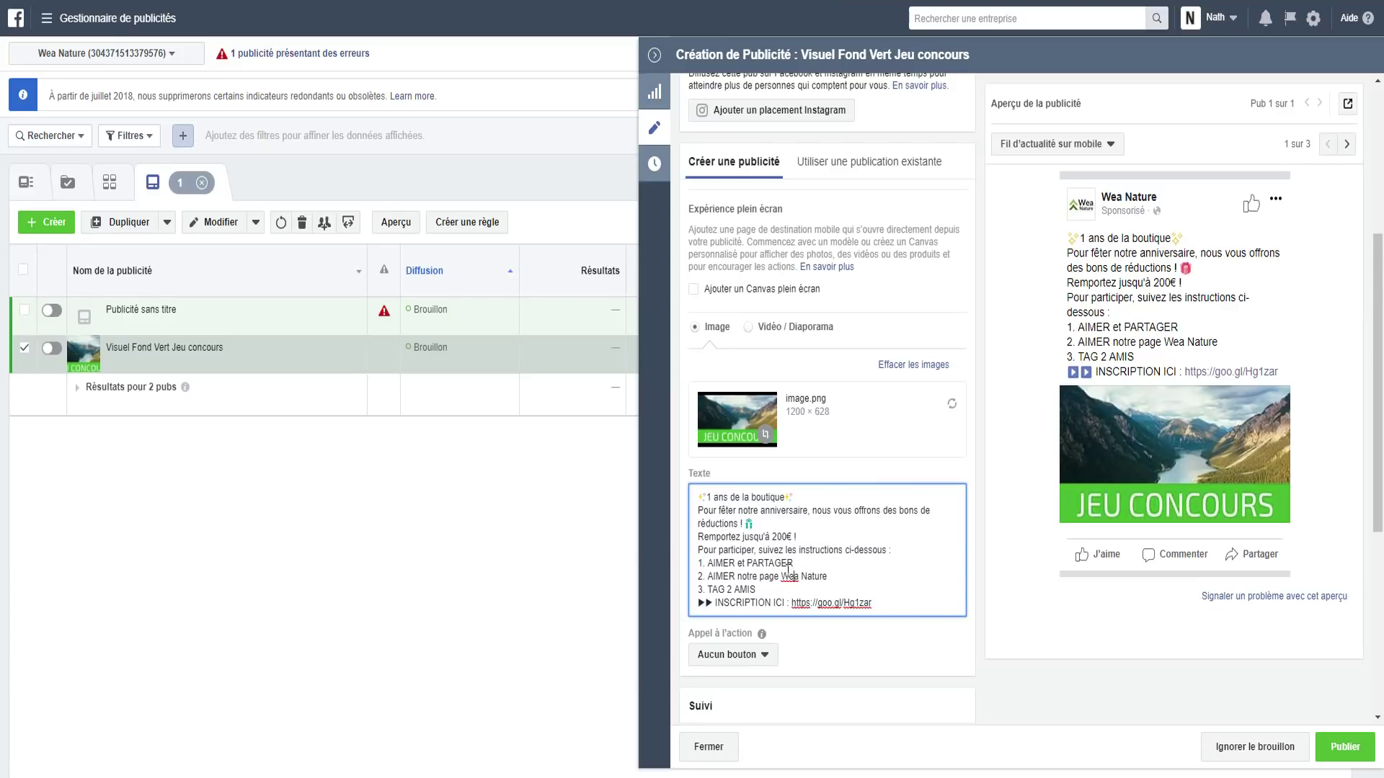
drag(777, 589, 641, 567)
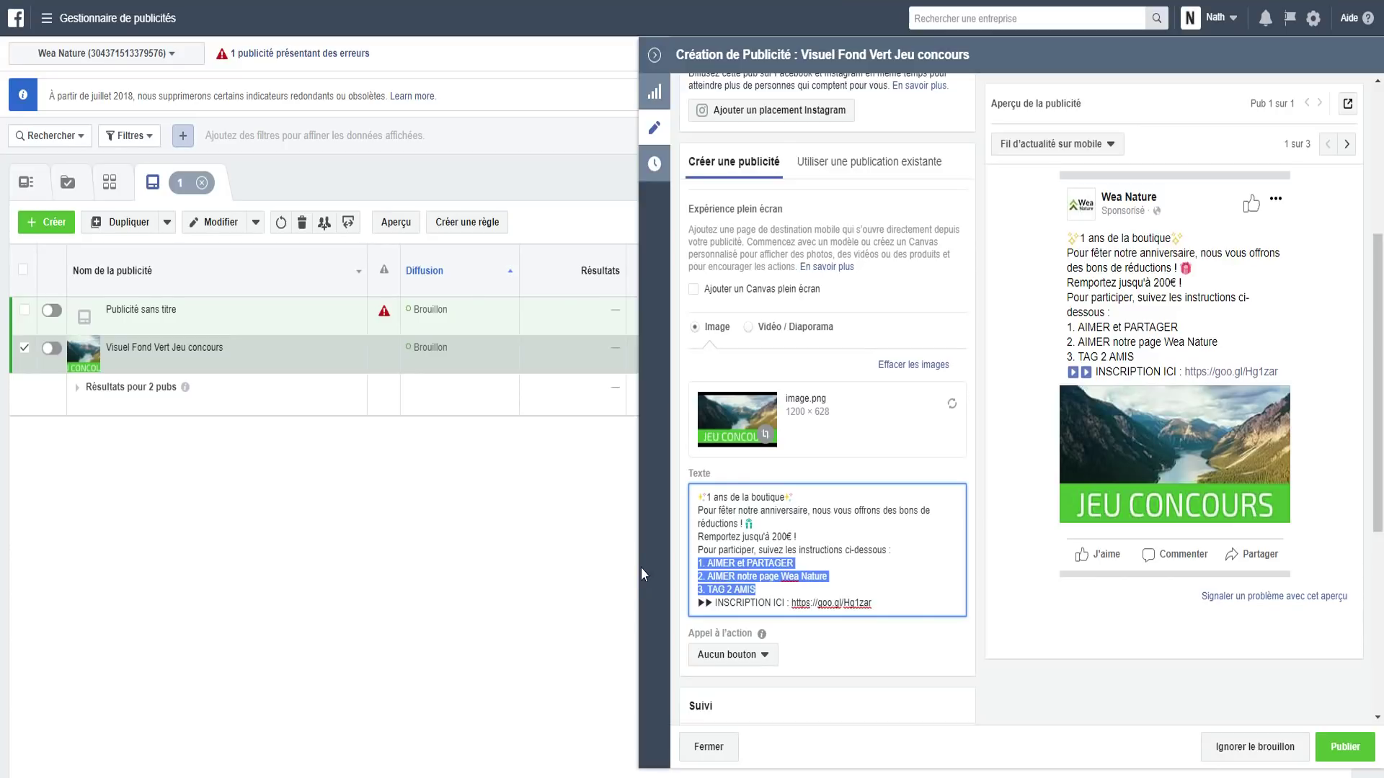
click(790, 583)
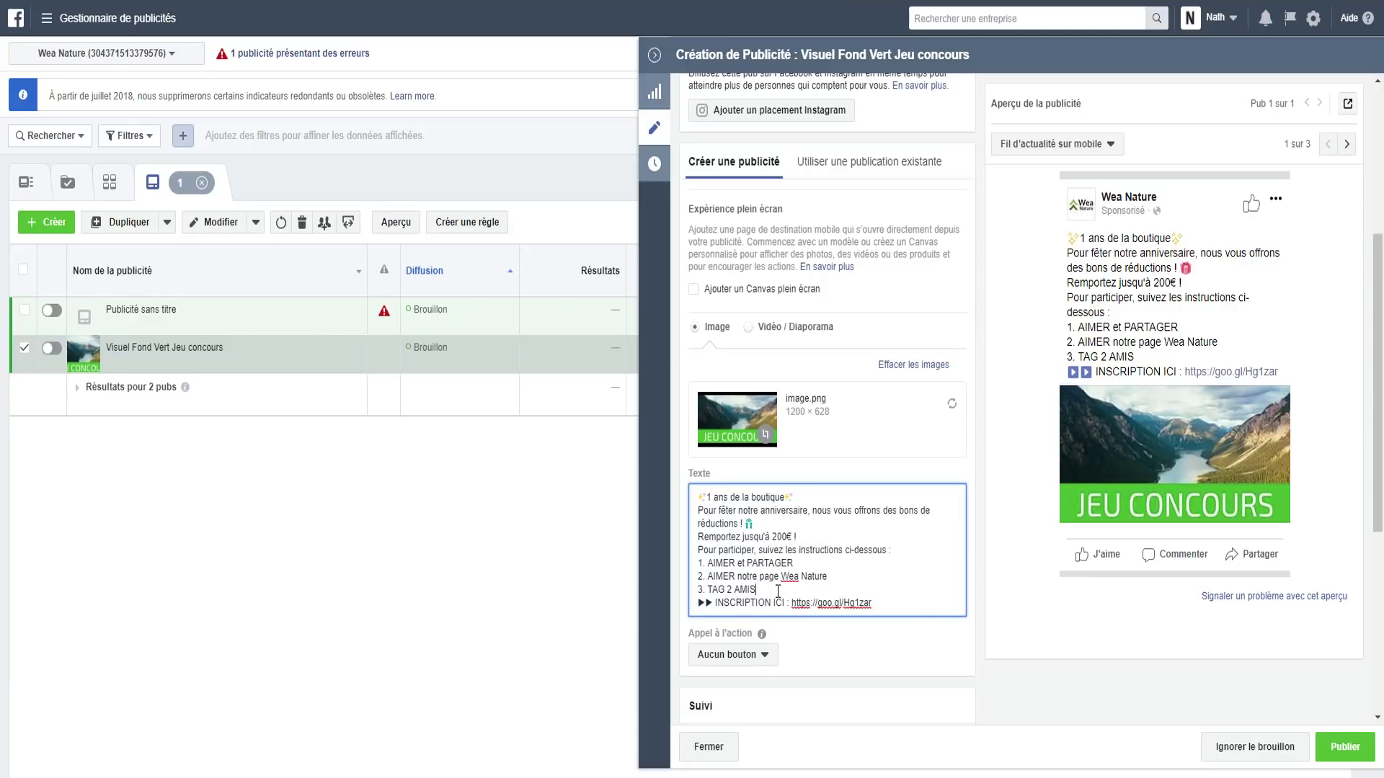
drag(774, 590, 664, 565)
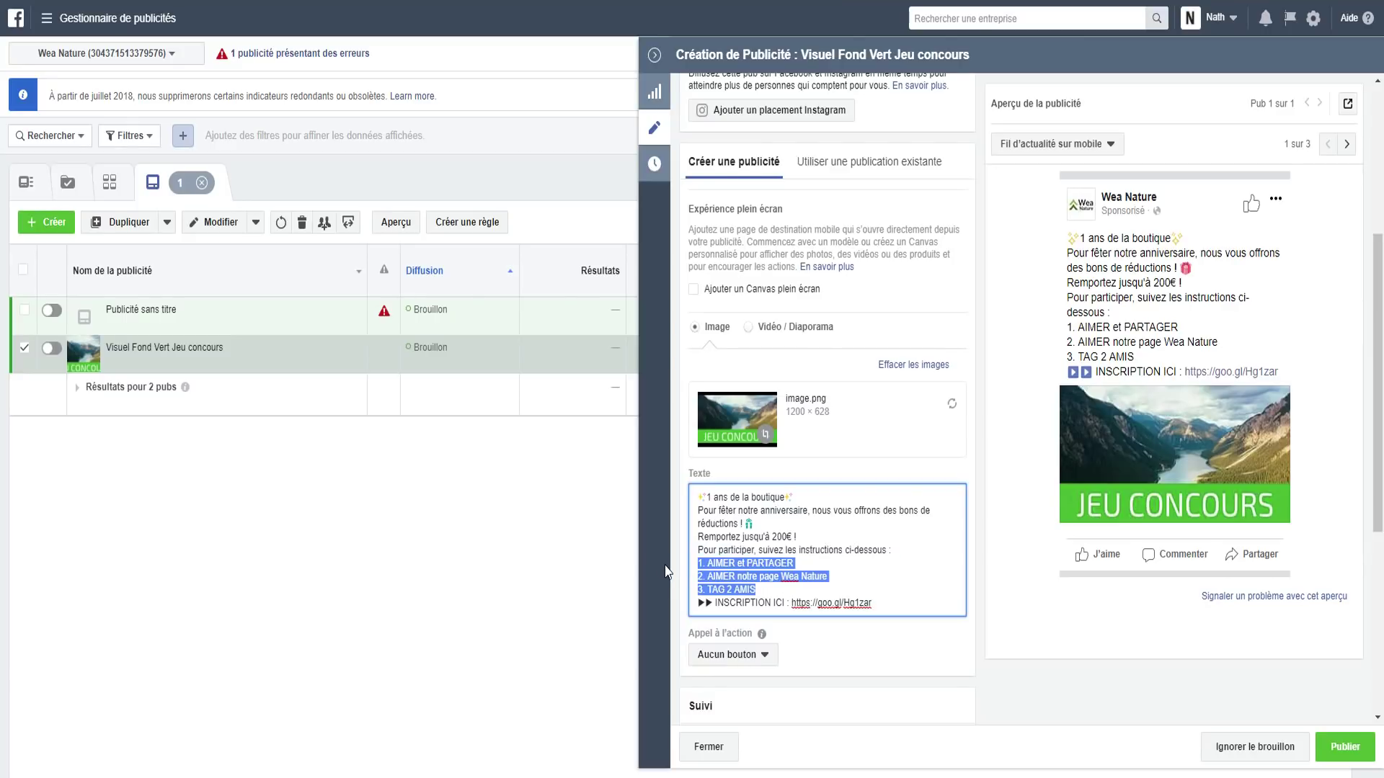
click(816, 576)
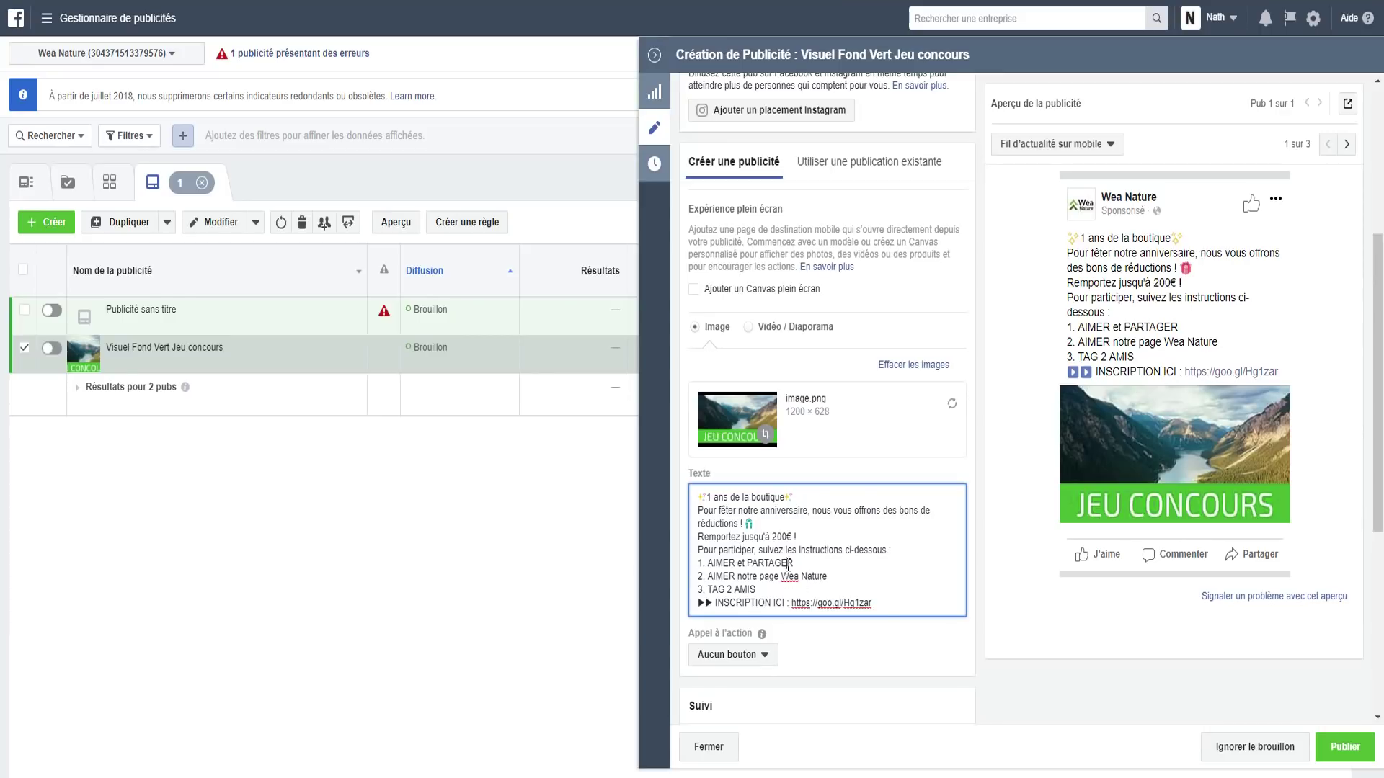
click(820, 559)
drag(819, 560, 704, 561)
drag(796, 576, 711, 576)
click(787, 577)
drag(810, 595, 707, 591)
click(837, 589)
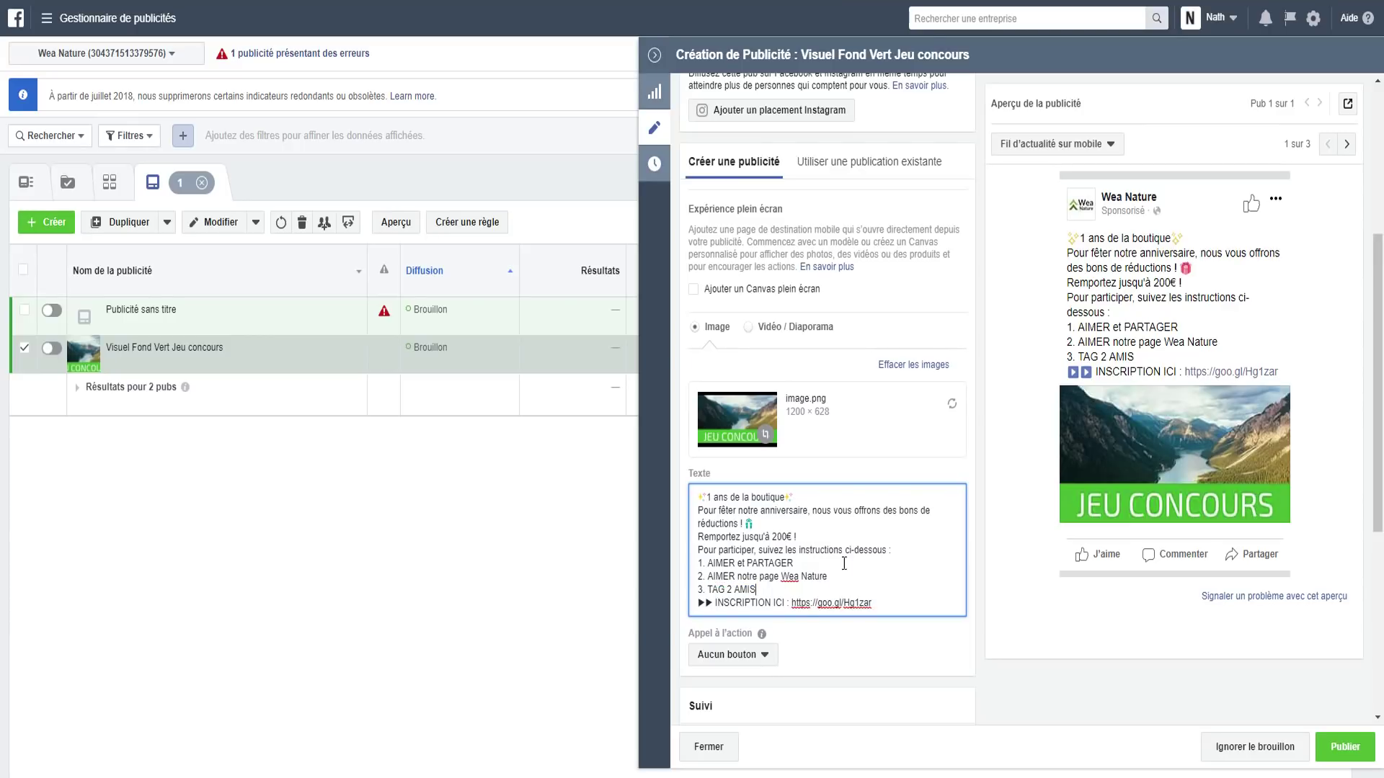
Delete the goo.gl link after "INSCRIPTION ICI :" in the ad text.
drag(901, 607, 611, 612)
click(780, 603)
drag(885, 606, 792, 608)
click(795, 611)
drag(871, 605, 794, 609)
key(BackSpace)
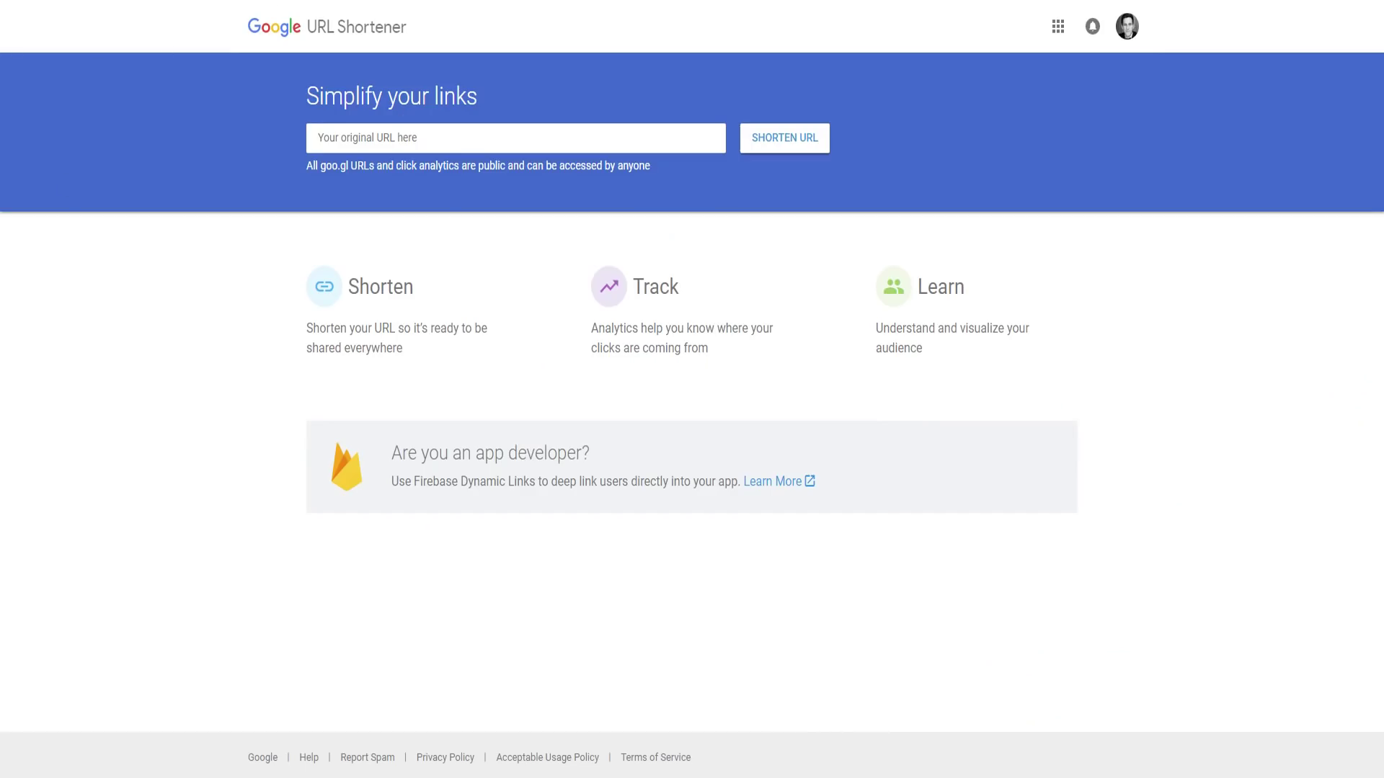
click(353, 143)
text(www.google.fr)
drag(398, 144, 303, 144)
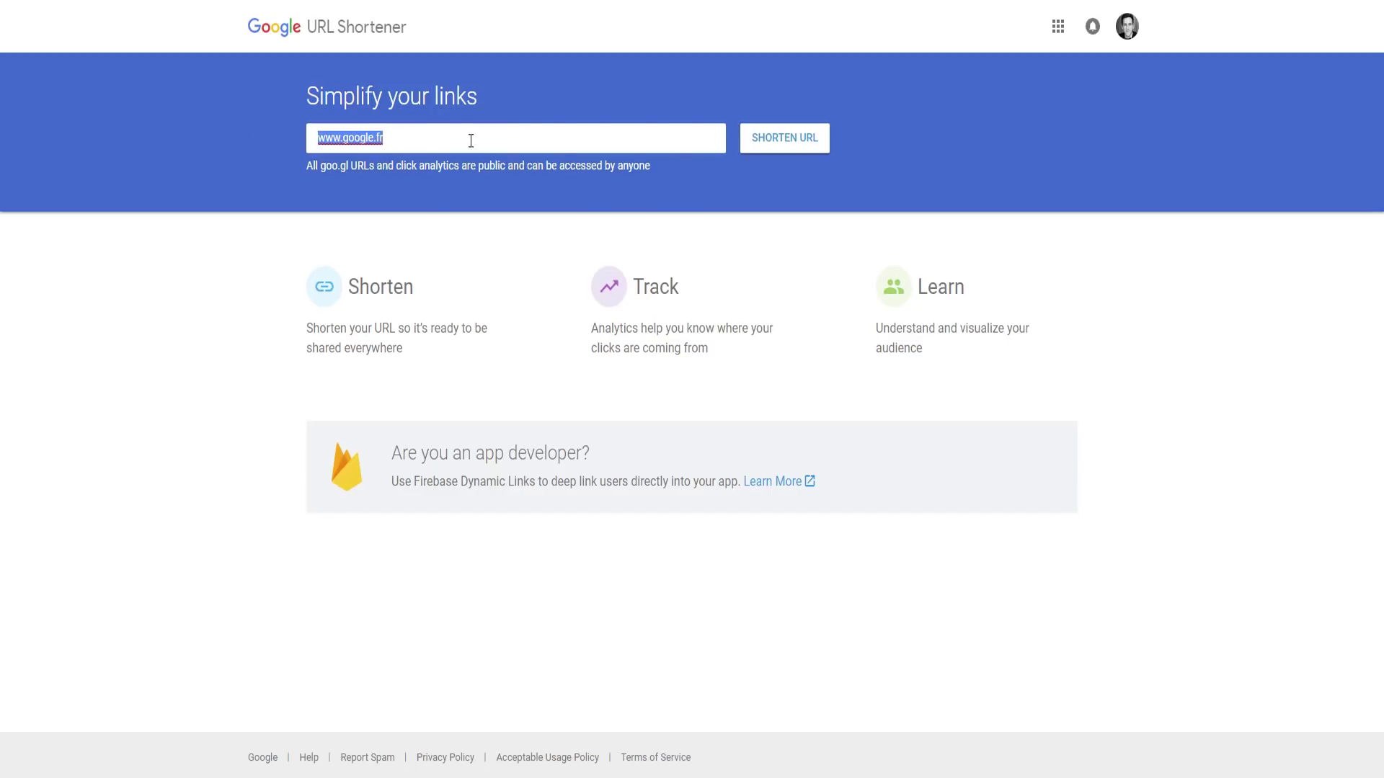
click(447, 140)
drag(447, 140, 247, 142)
click(796, 144)
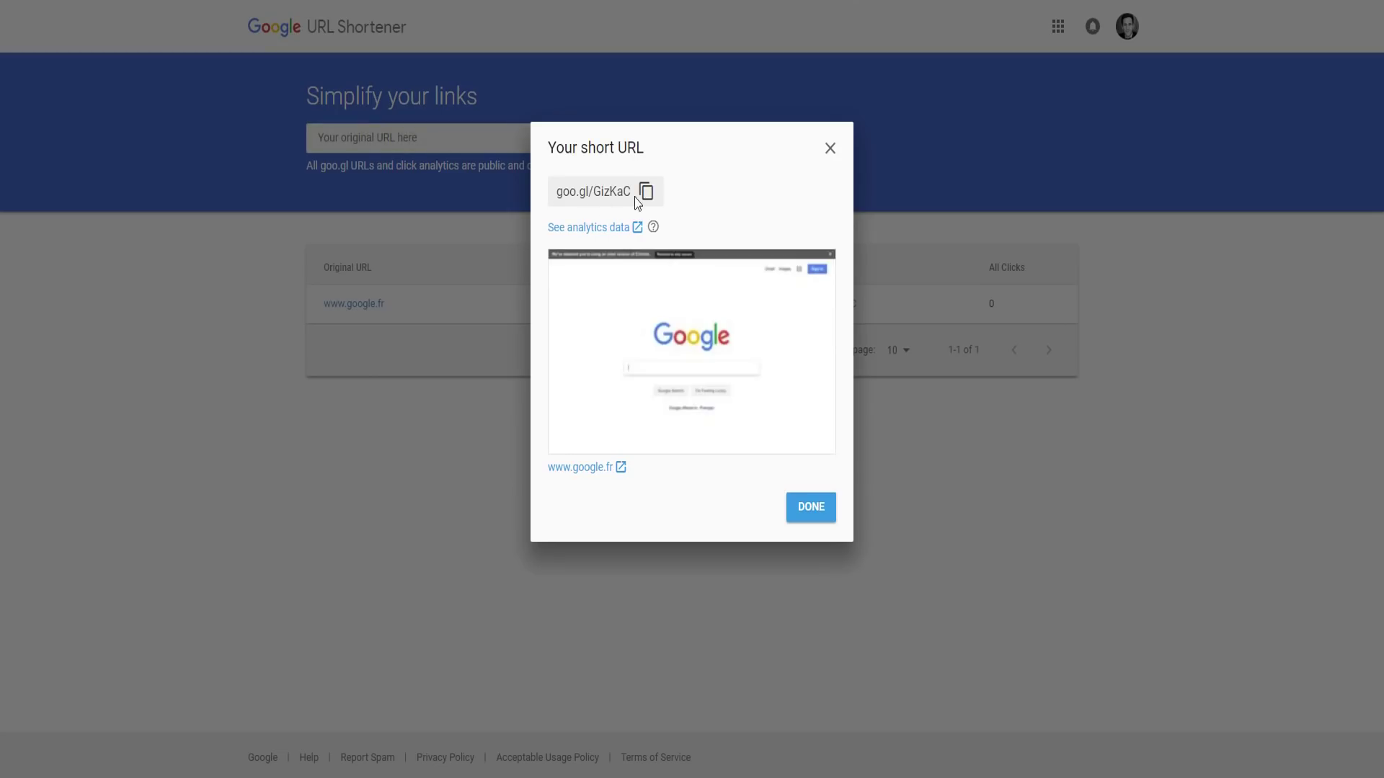
click(645, 192)
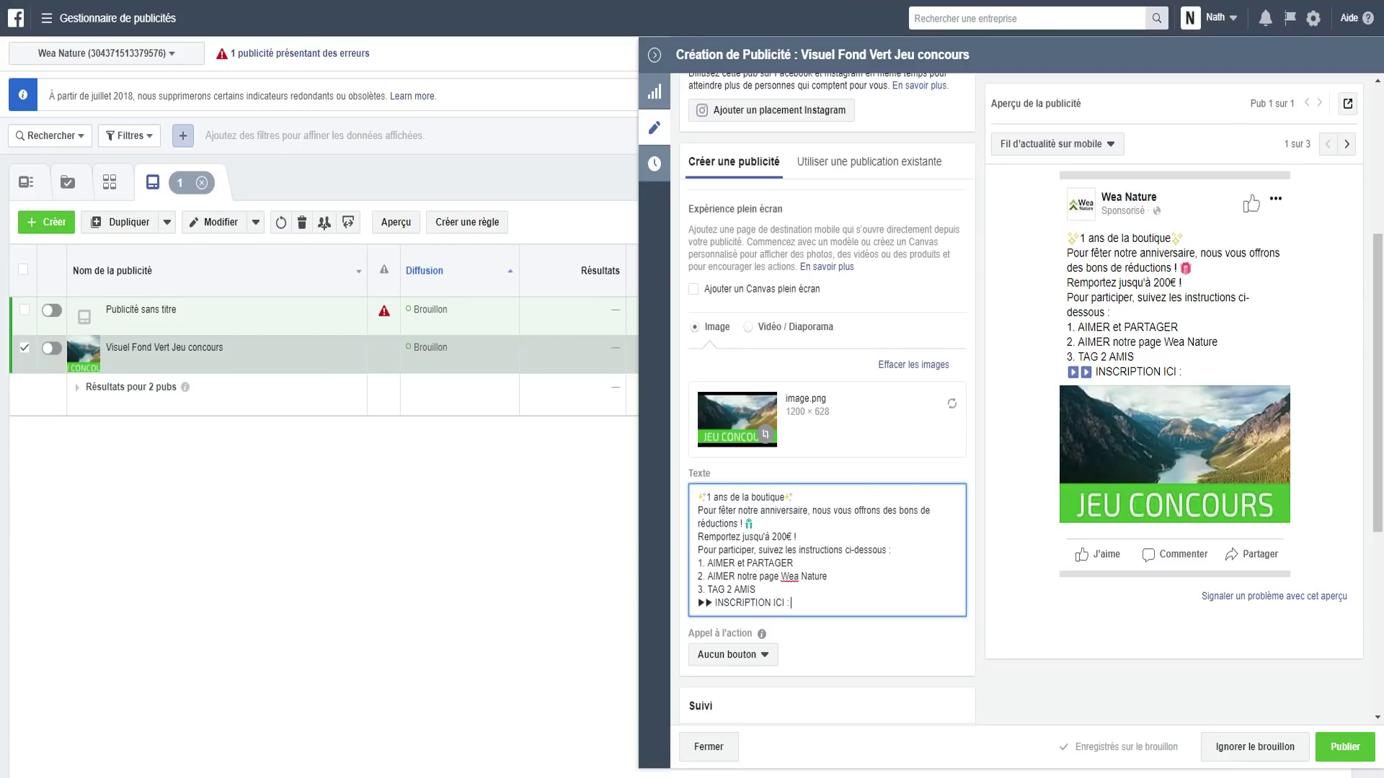
Back in Gestionnaire de publicités, paste the short link after "INSCRIPTION ICI :" and duplicate that line directly below the "Pour participer" sentence.
key(ctrl+v)
drag(887, 604, 686, 608)
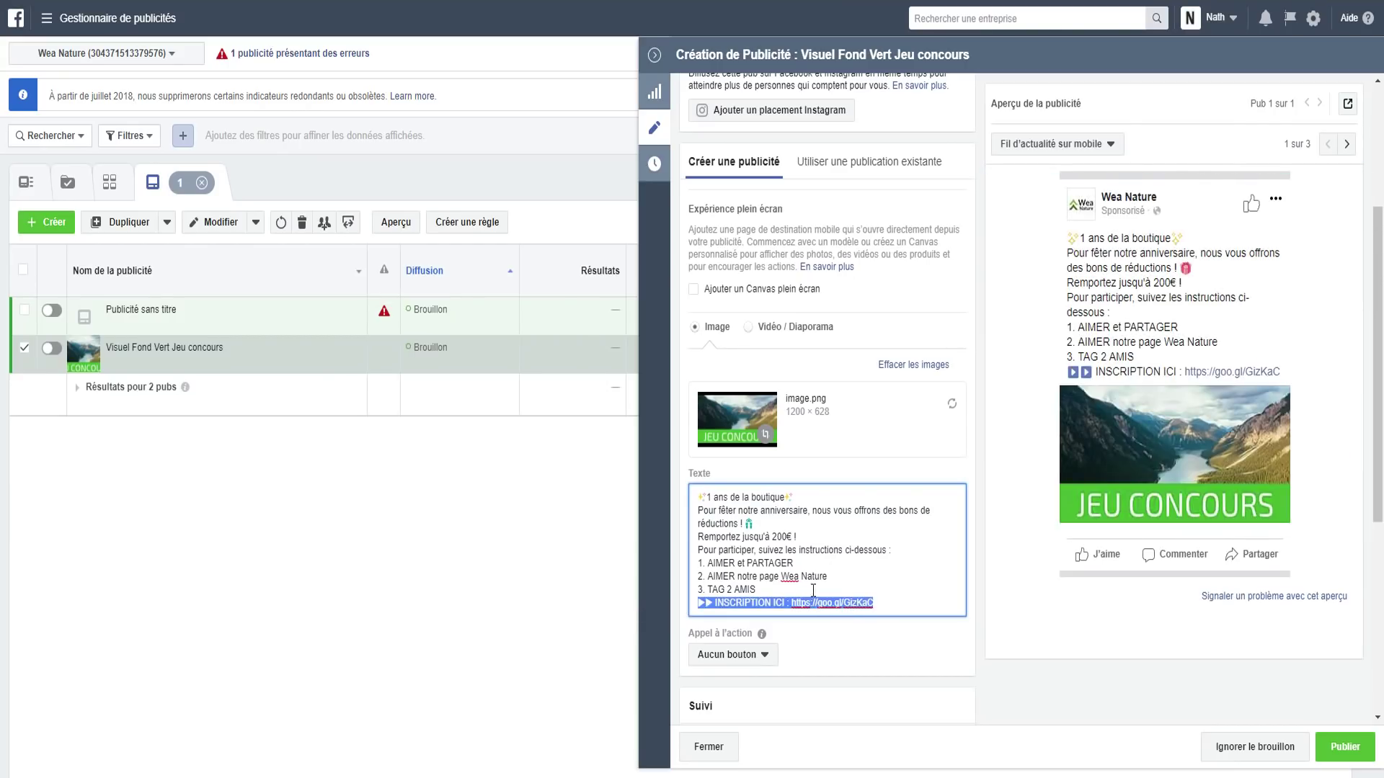
click(893, 606)
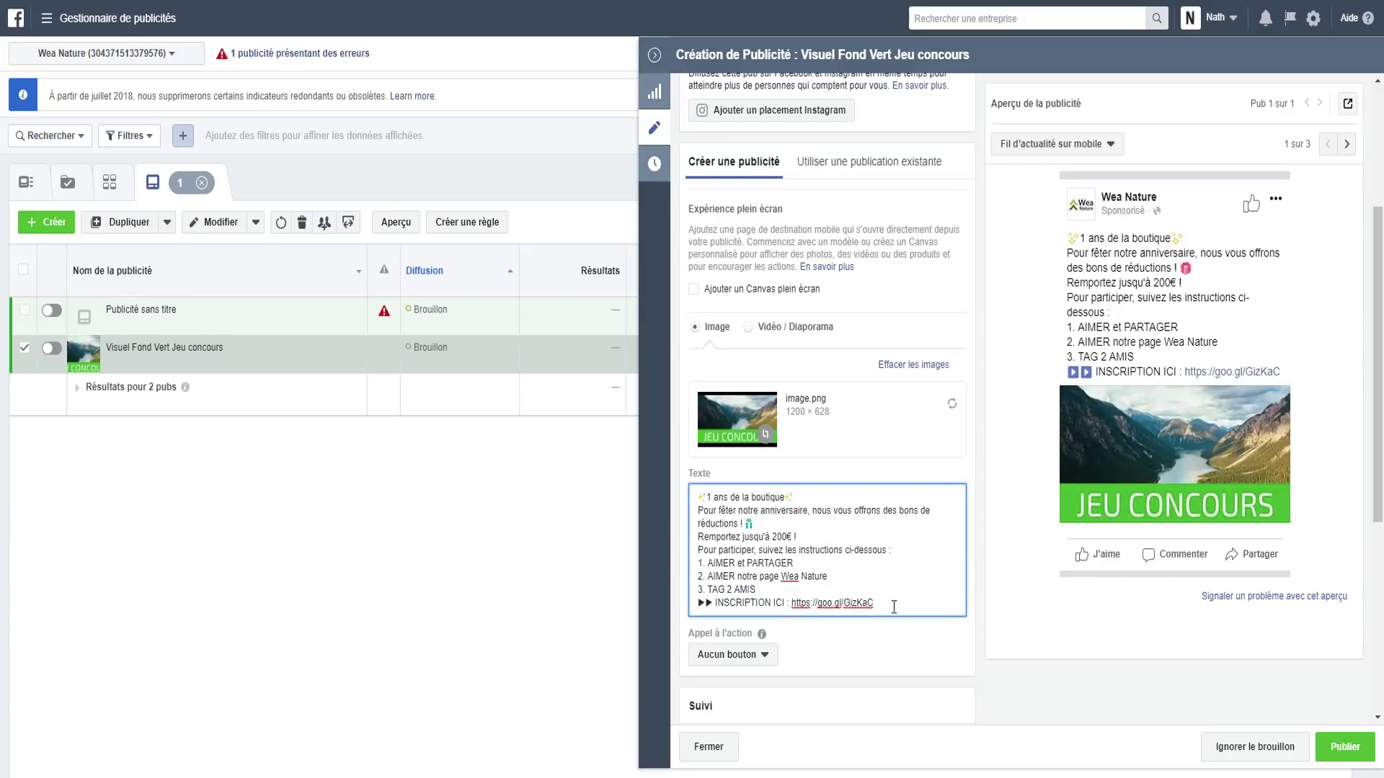
click(896, 550)
key(Return)
key(ctrl+v)
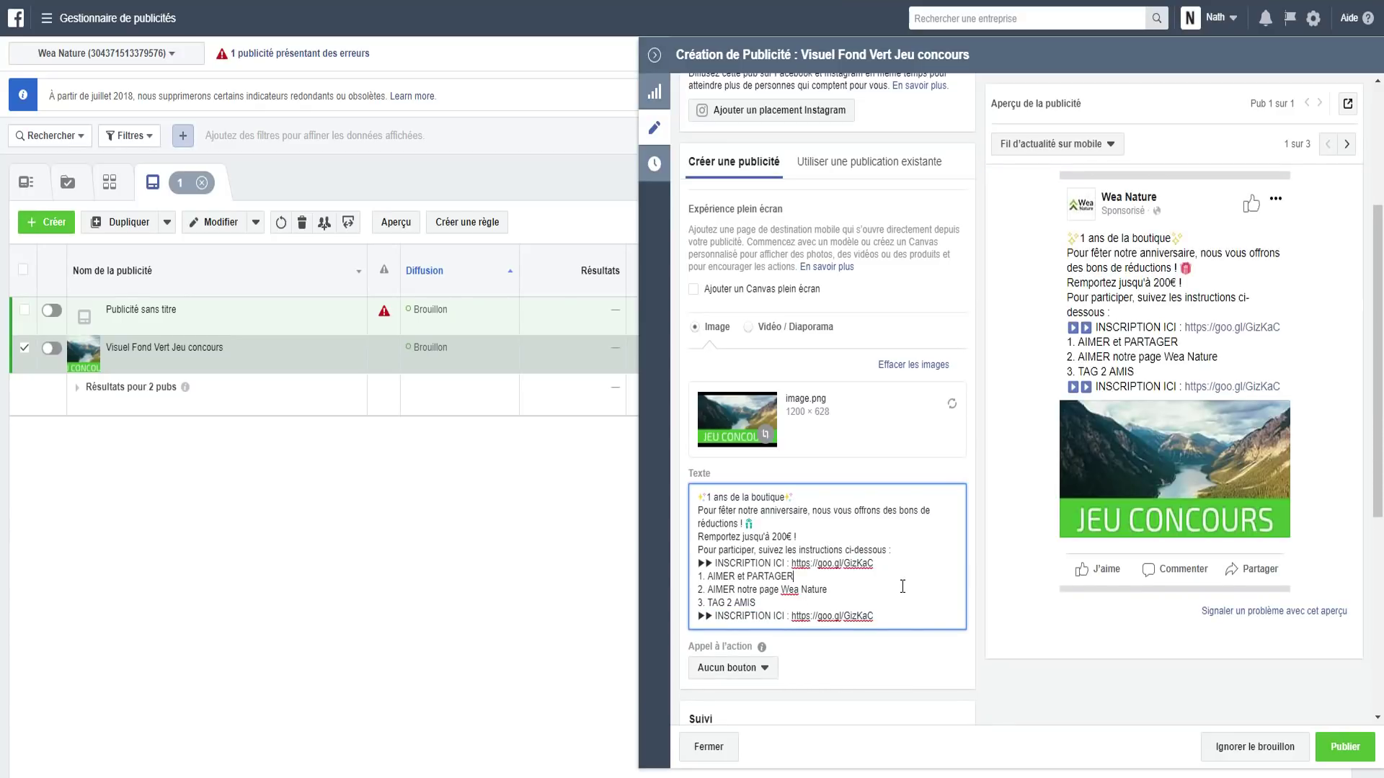
key(Down)
Delete the three numbered participation instructions between the two "INSCRIPTION ICI" lines.
drag(757, 603, 646, 580)
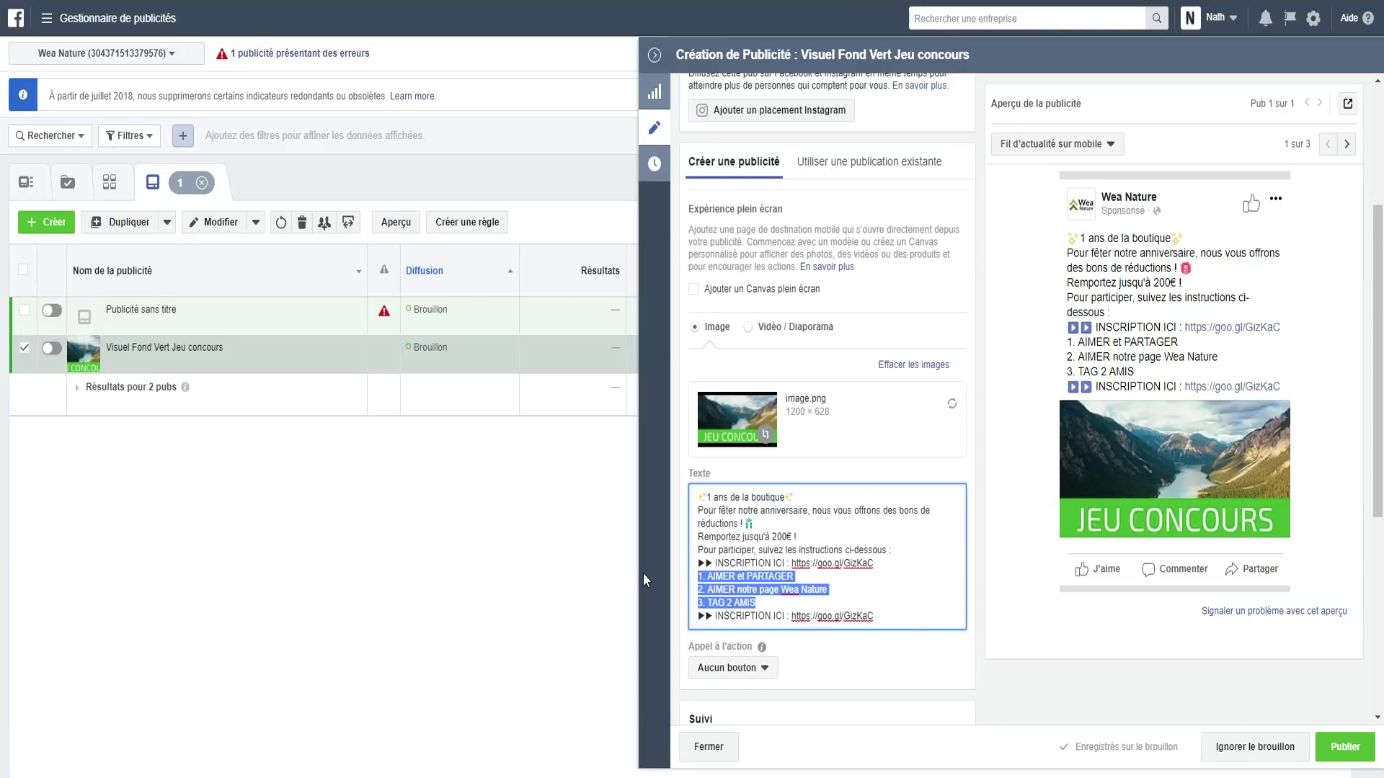
key(BackSpace)
key(BackSpace)
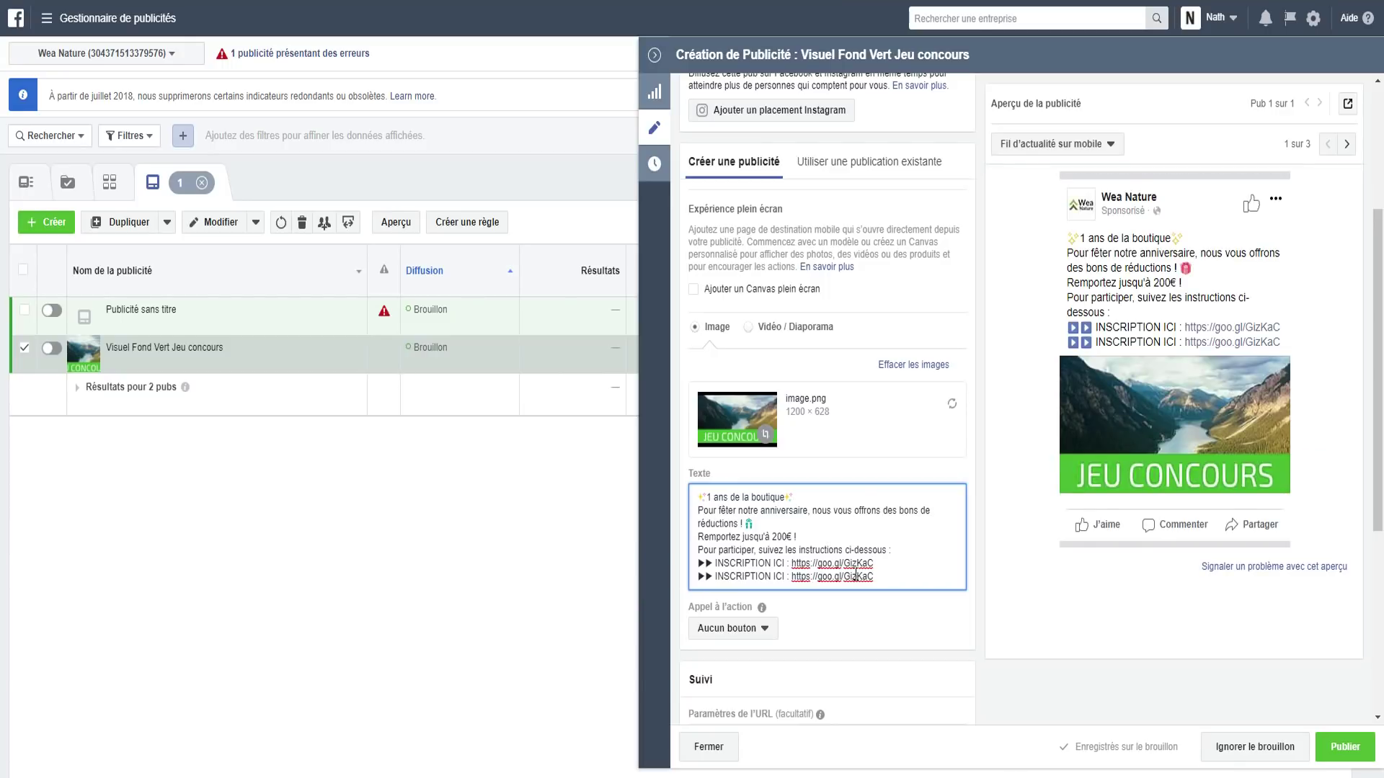
Review the two "INSCRIPTION ICI" link lines in the ad text and compare them with the preview.
drag(888, 574, 686, 572)
click(792, 564)
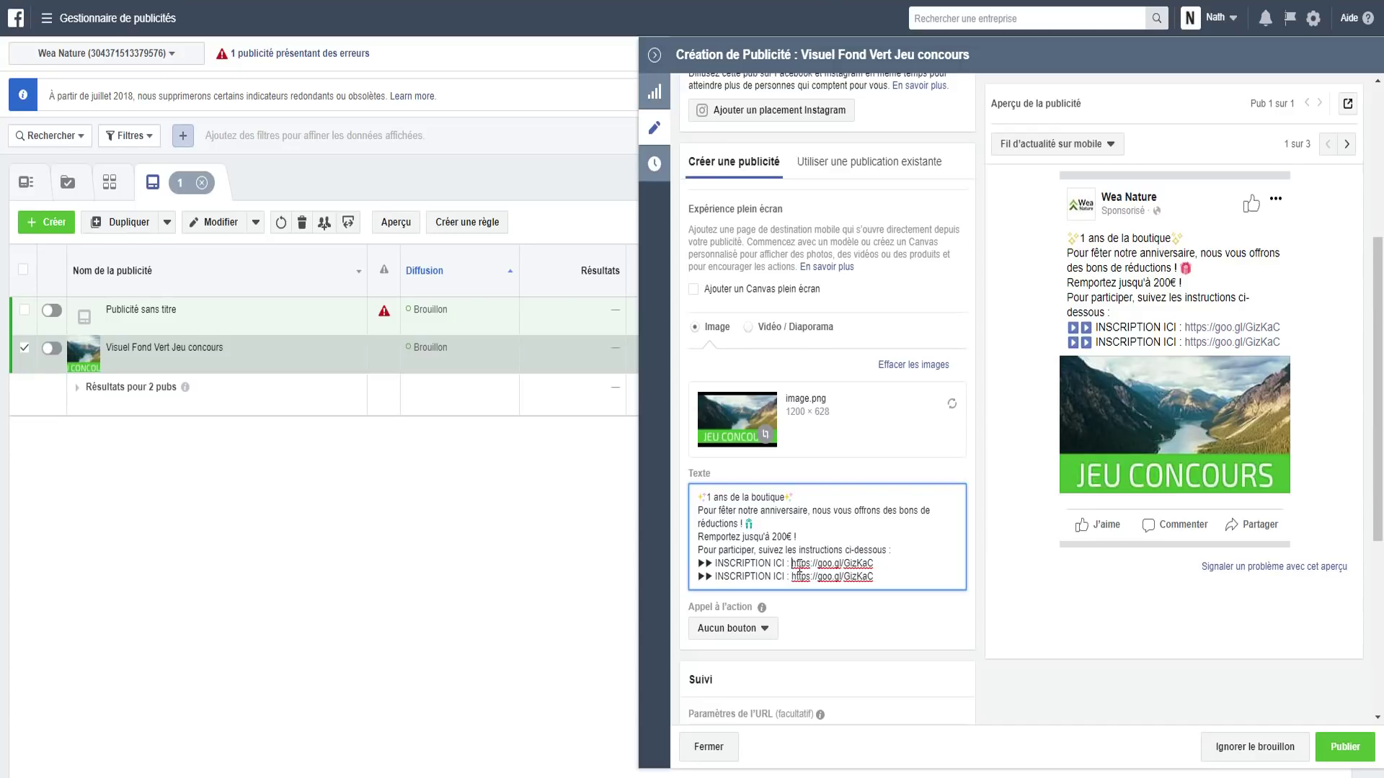
drag(875, 574, 660, 563)
click(874, 574)
drag(874, 574, 674, 563)
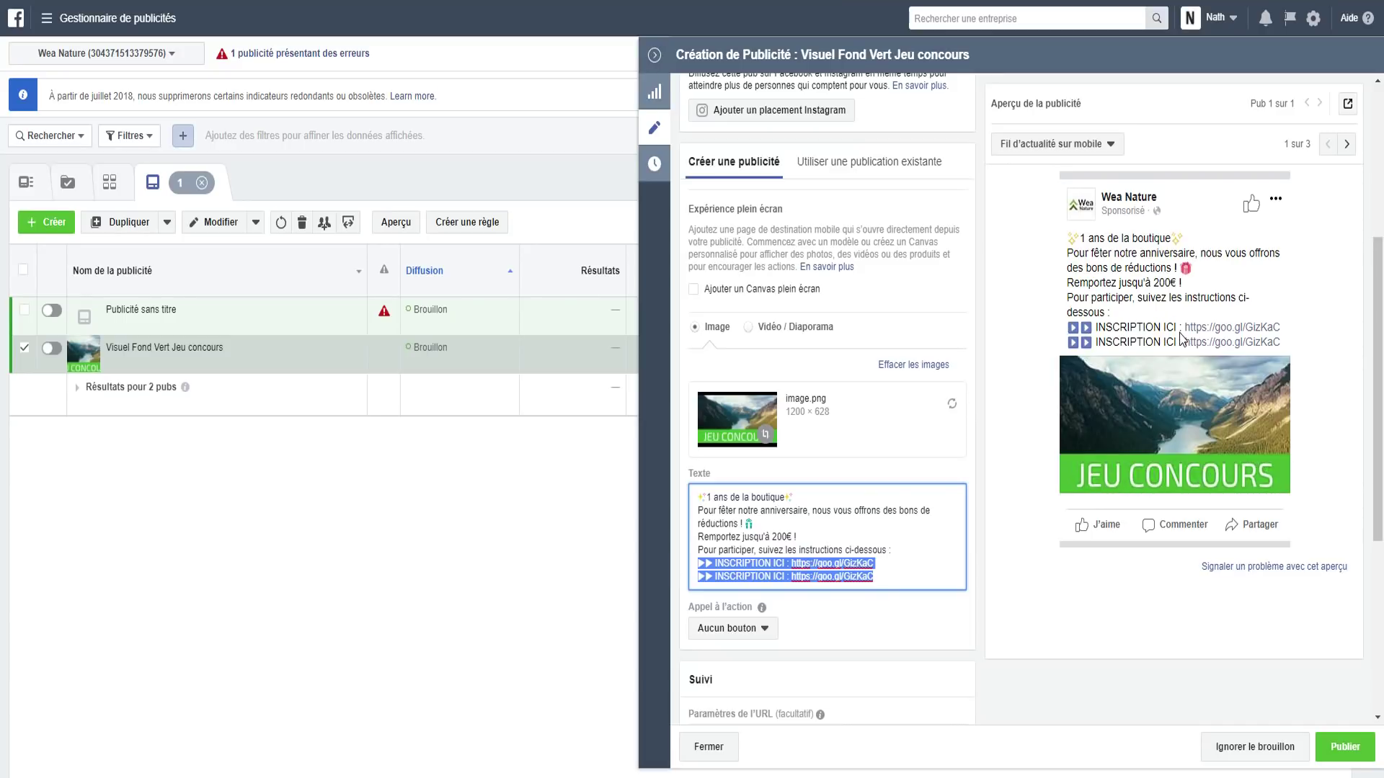
click(880, 568)
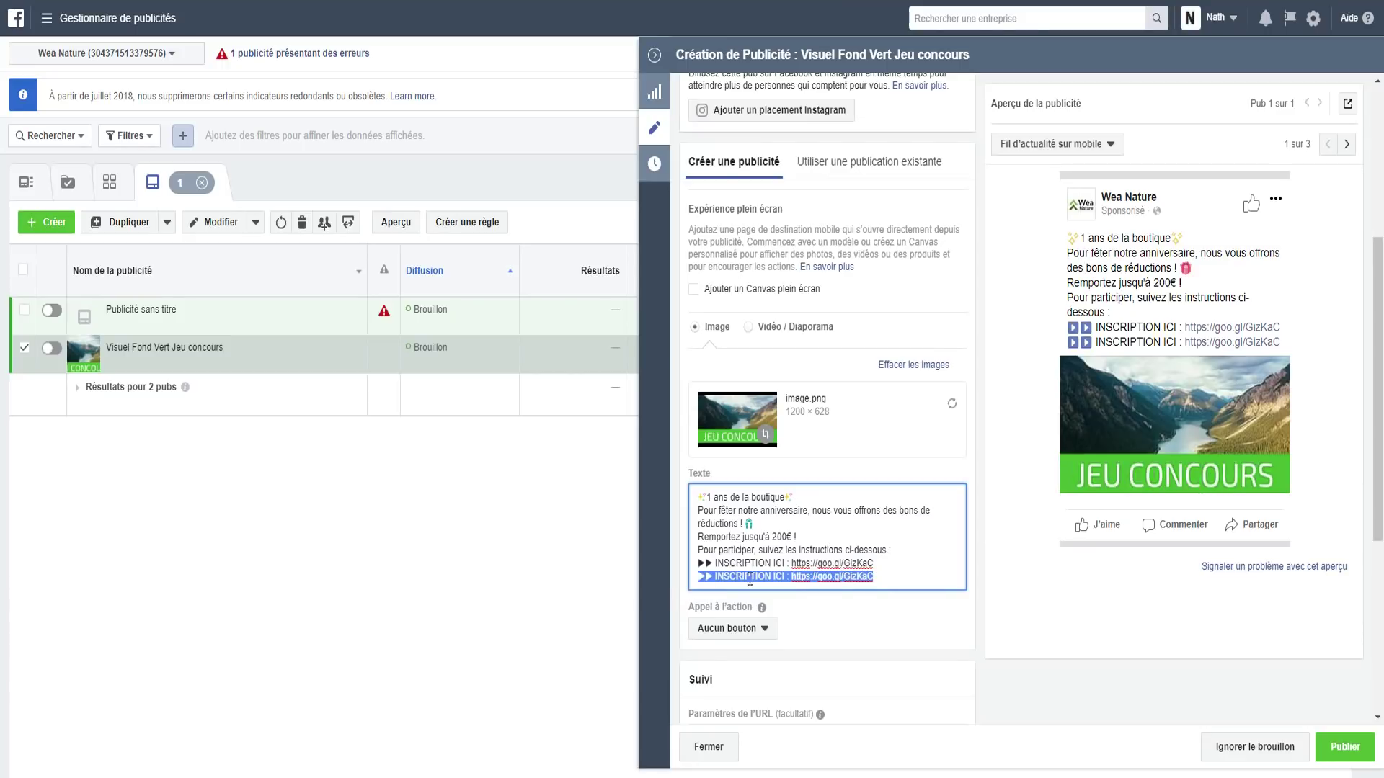
drag(880, 567, 669, 571)
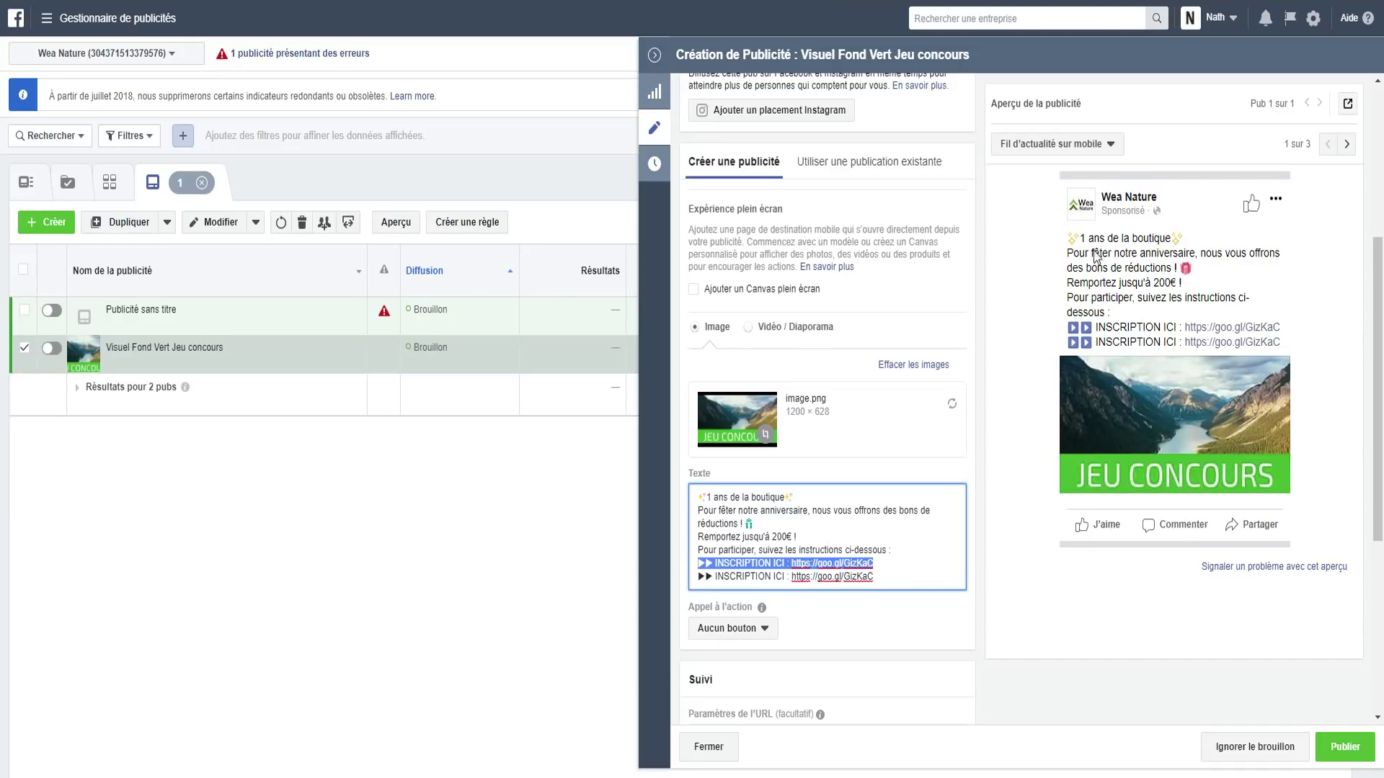
click(795, 526)
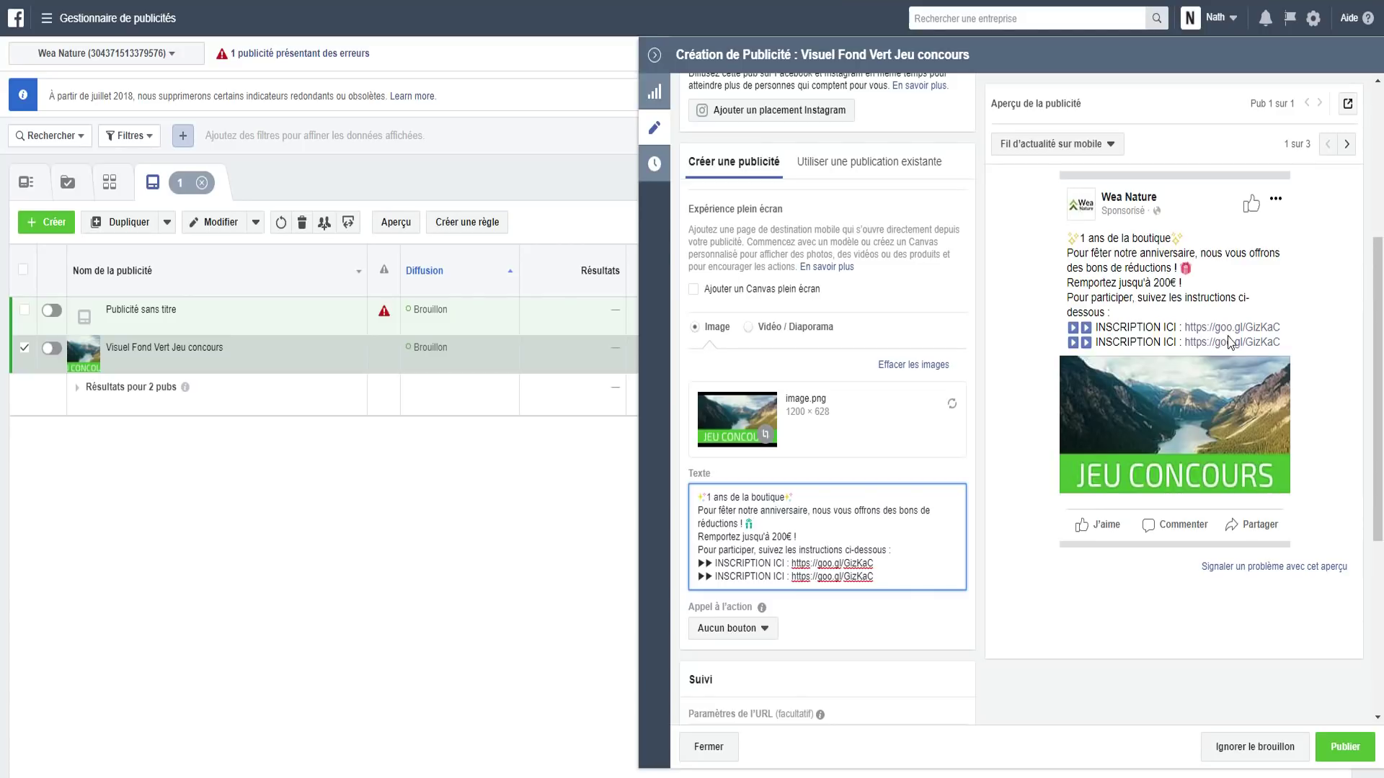
Preview the ad as Fil d'actualité sur ordinateur and set its call to action to En savoir plus.
click(1113, 147)
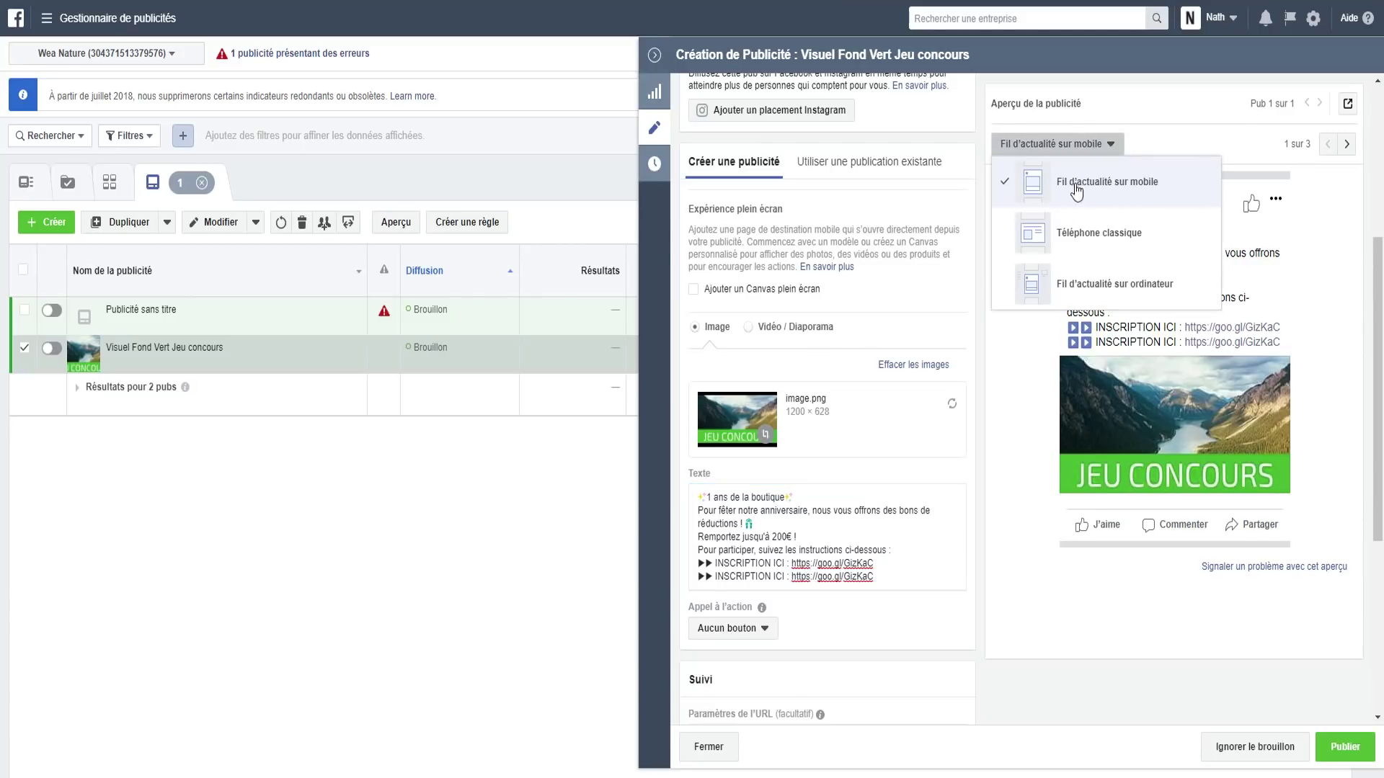
click(1110, 285)
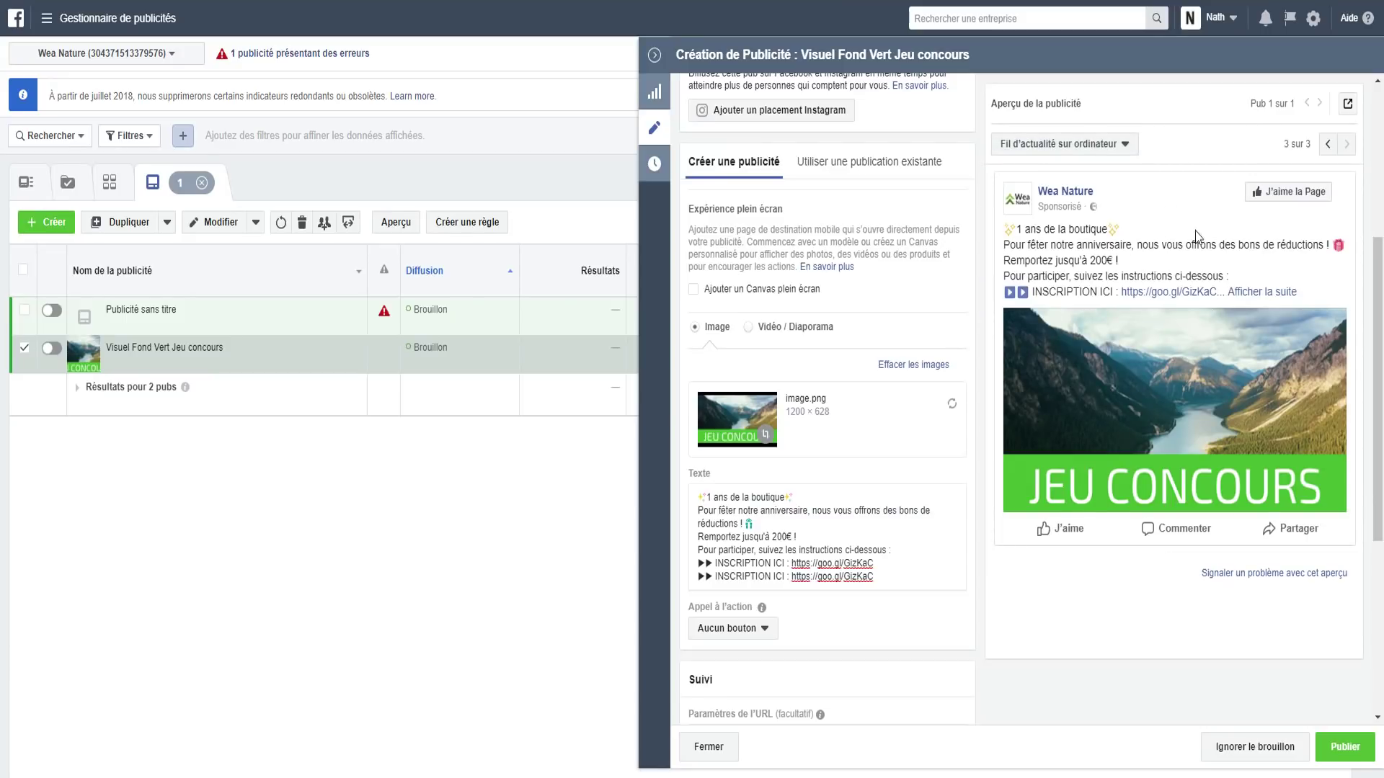
scroll(829, 516, down, 1)
scroll(829, 516, down, 2)
click(743, 390)
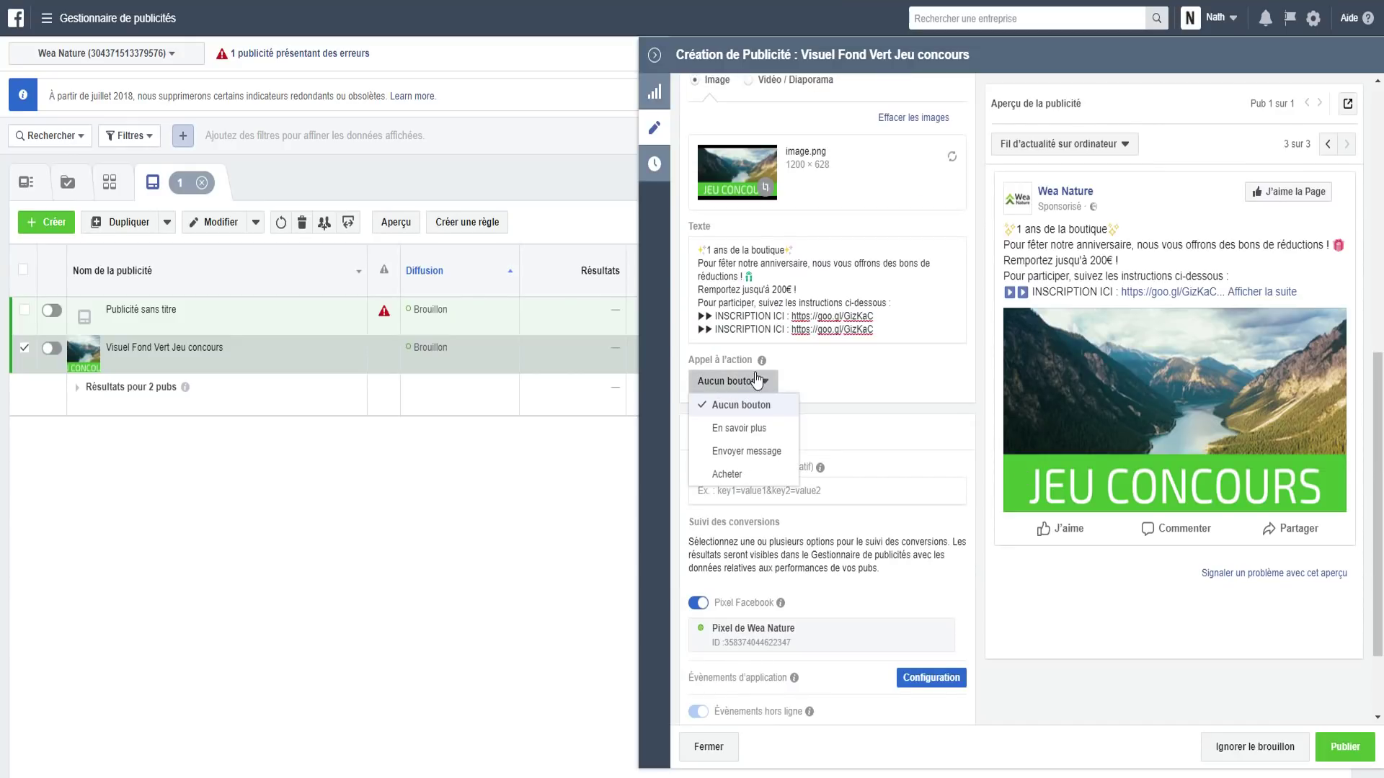
click(742, 429)
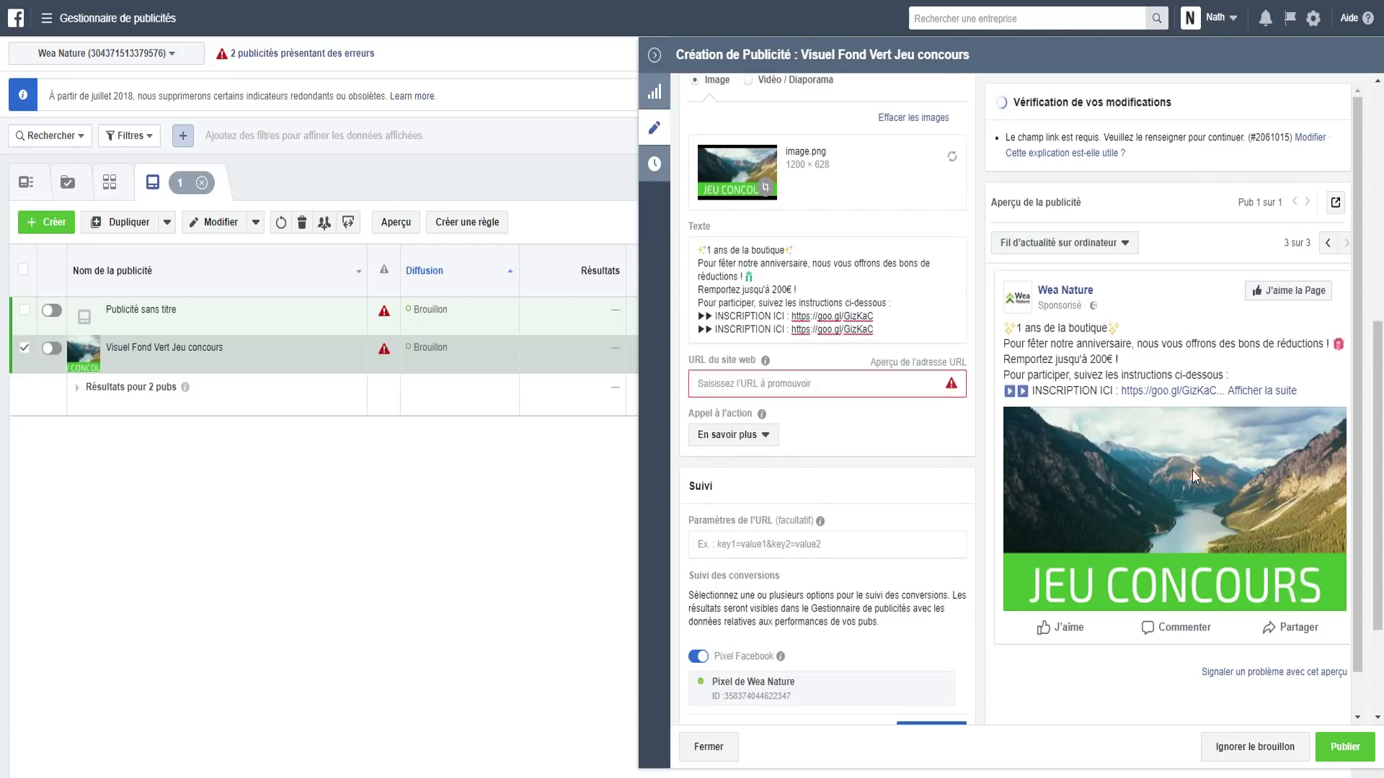
click(1065, 242)
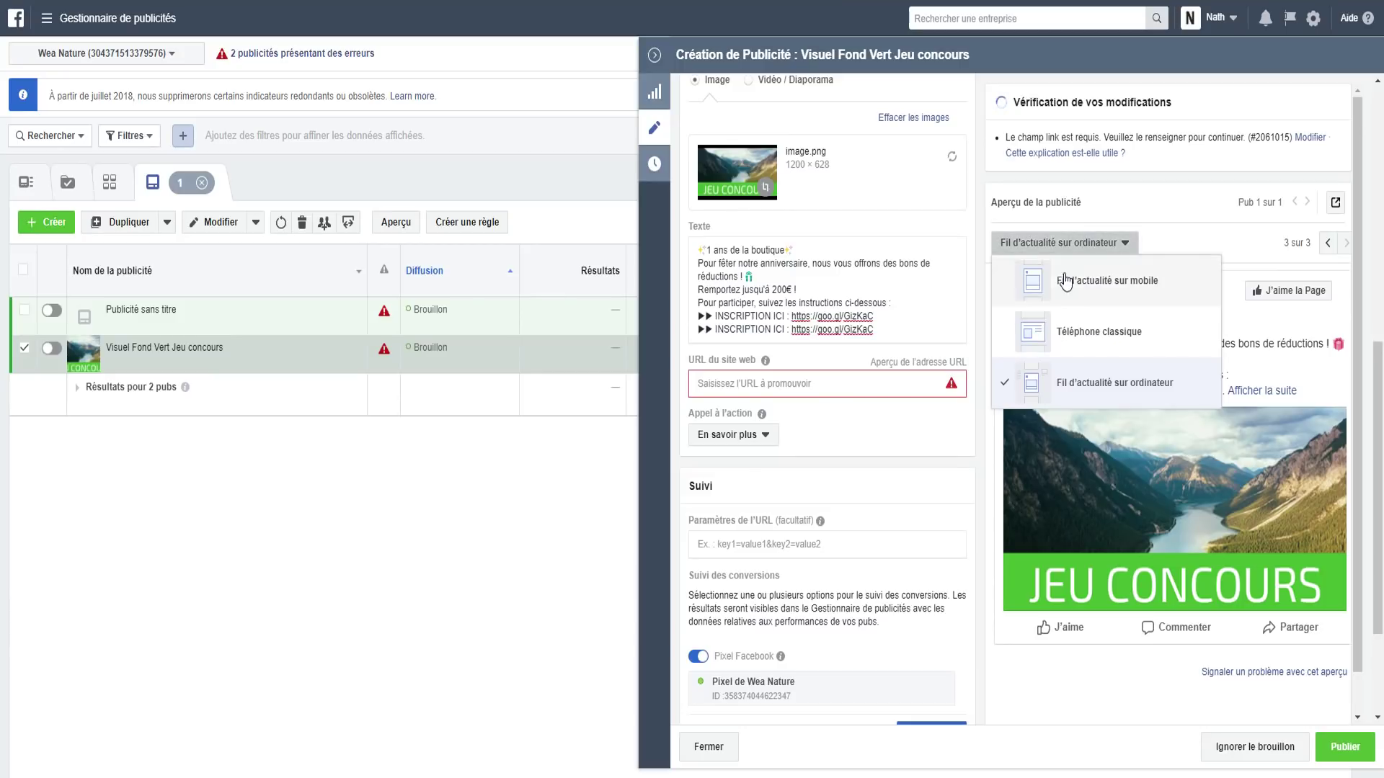
click(1048, 275)
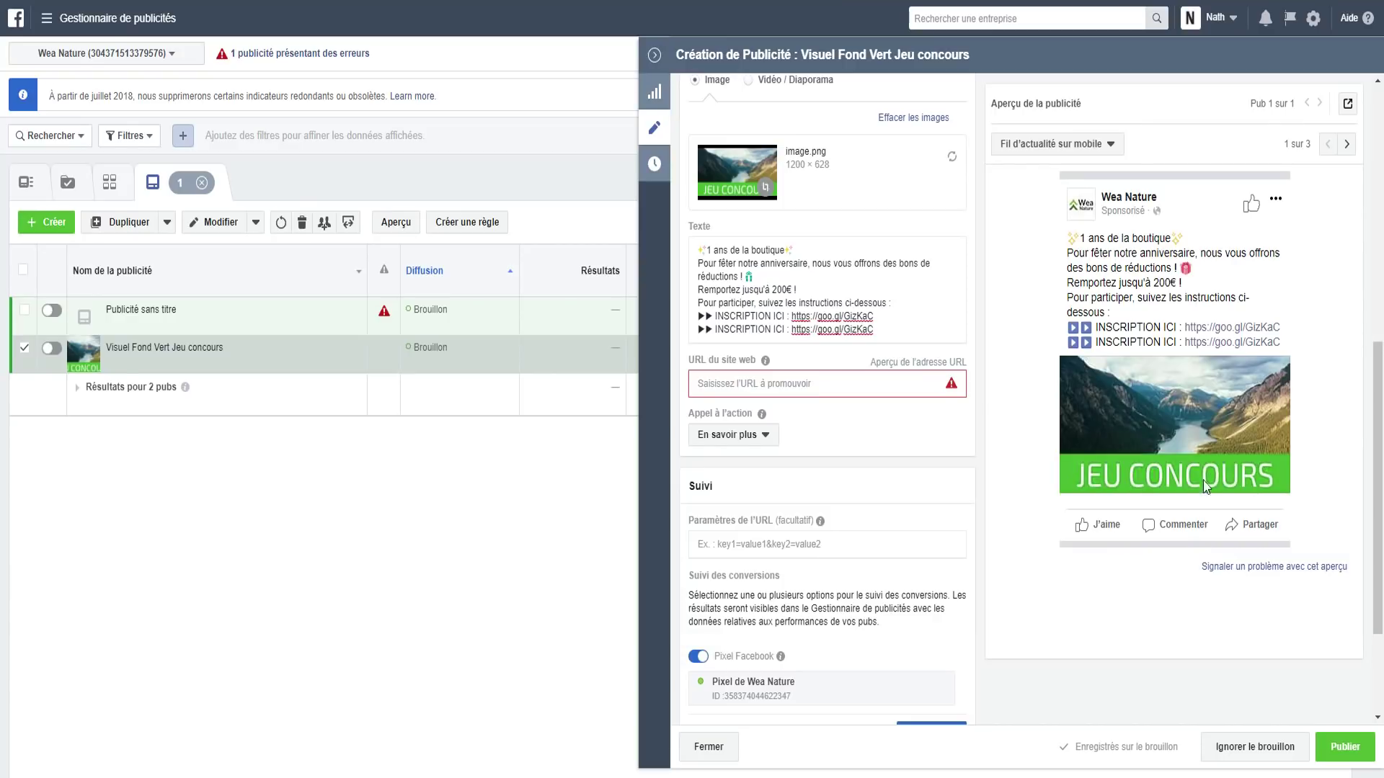
click(756, 386)
drag(890, 332, 791, 331)
key(ctrl+c)
click(770, 383)
key(ctrl+v)
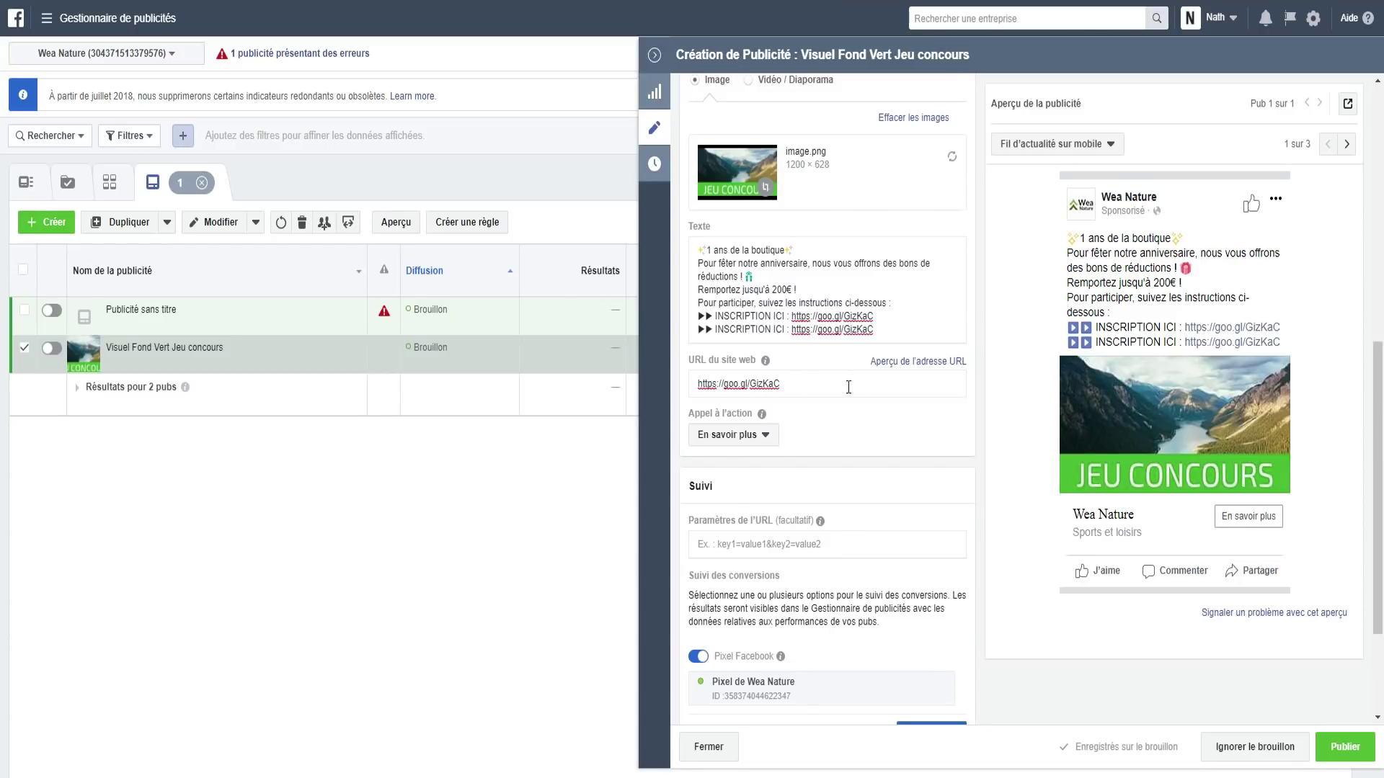
Review the ad's Suivi settings, including URL parameters, Pixel Facebook and offline events, alongside the mobile preview.
scroll(800, 374, down, 1)
scroll(788, 356, down, 1)
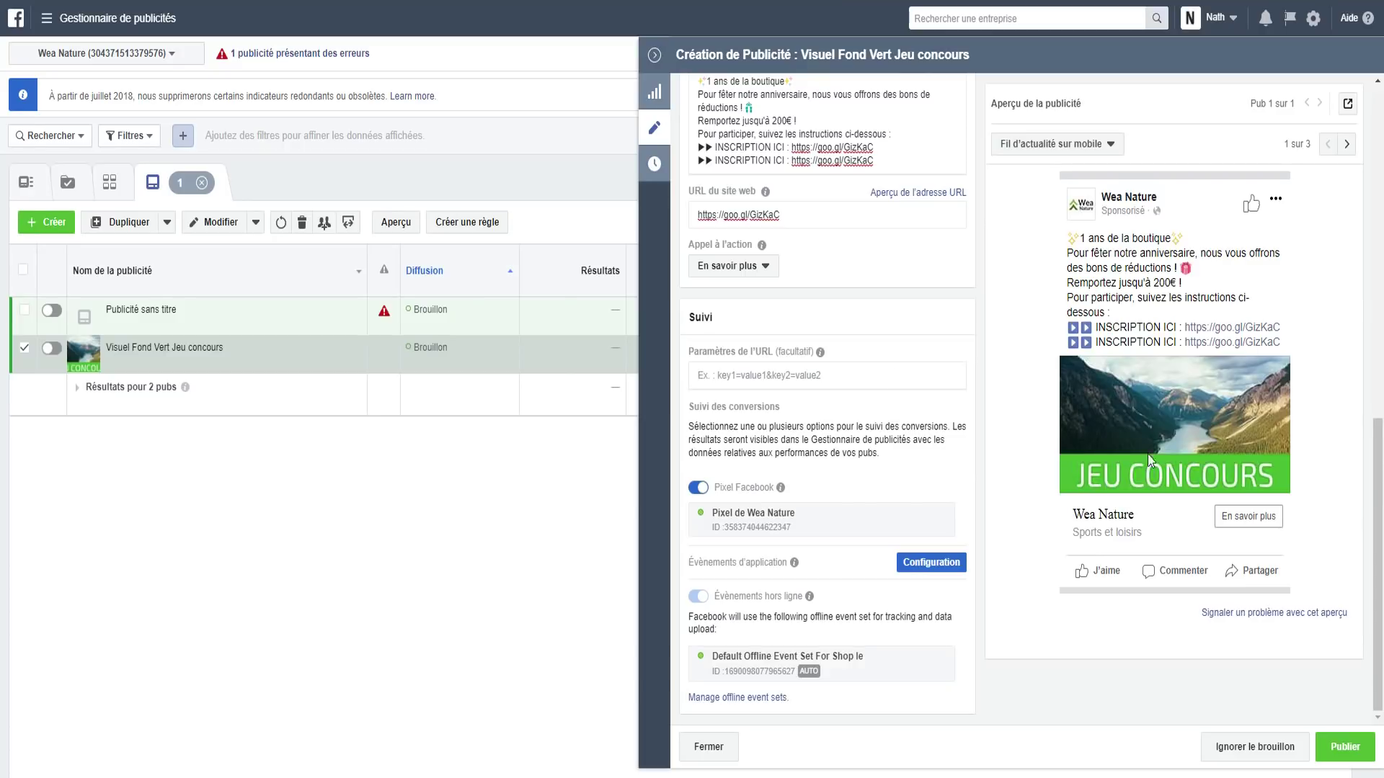
scroll(754, 508, up, 3)
scroll(1009, 648, down, 2)
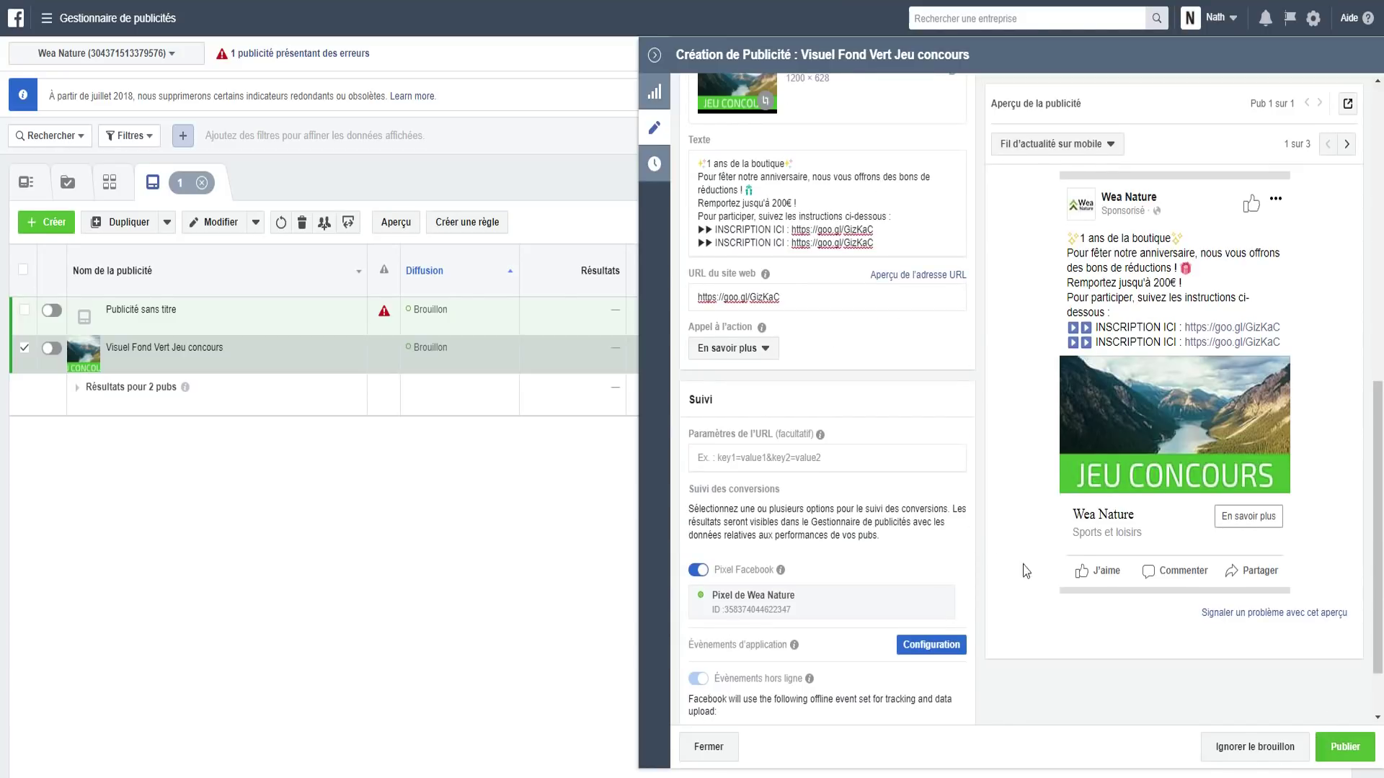